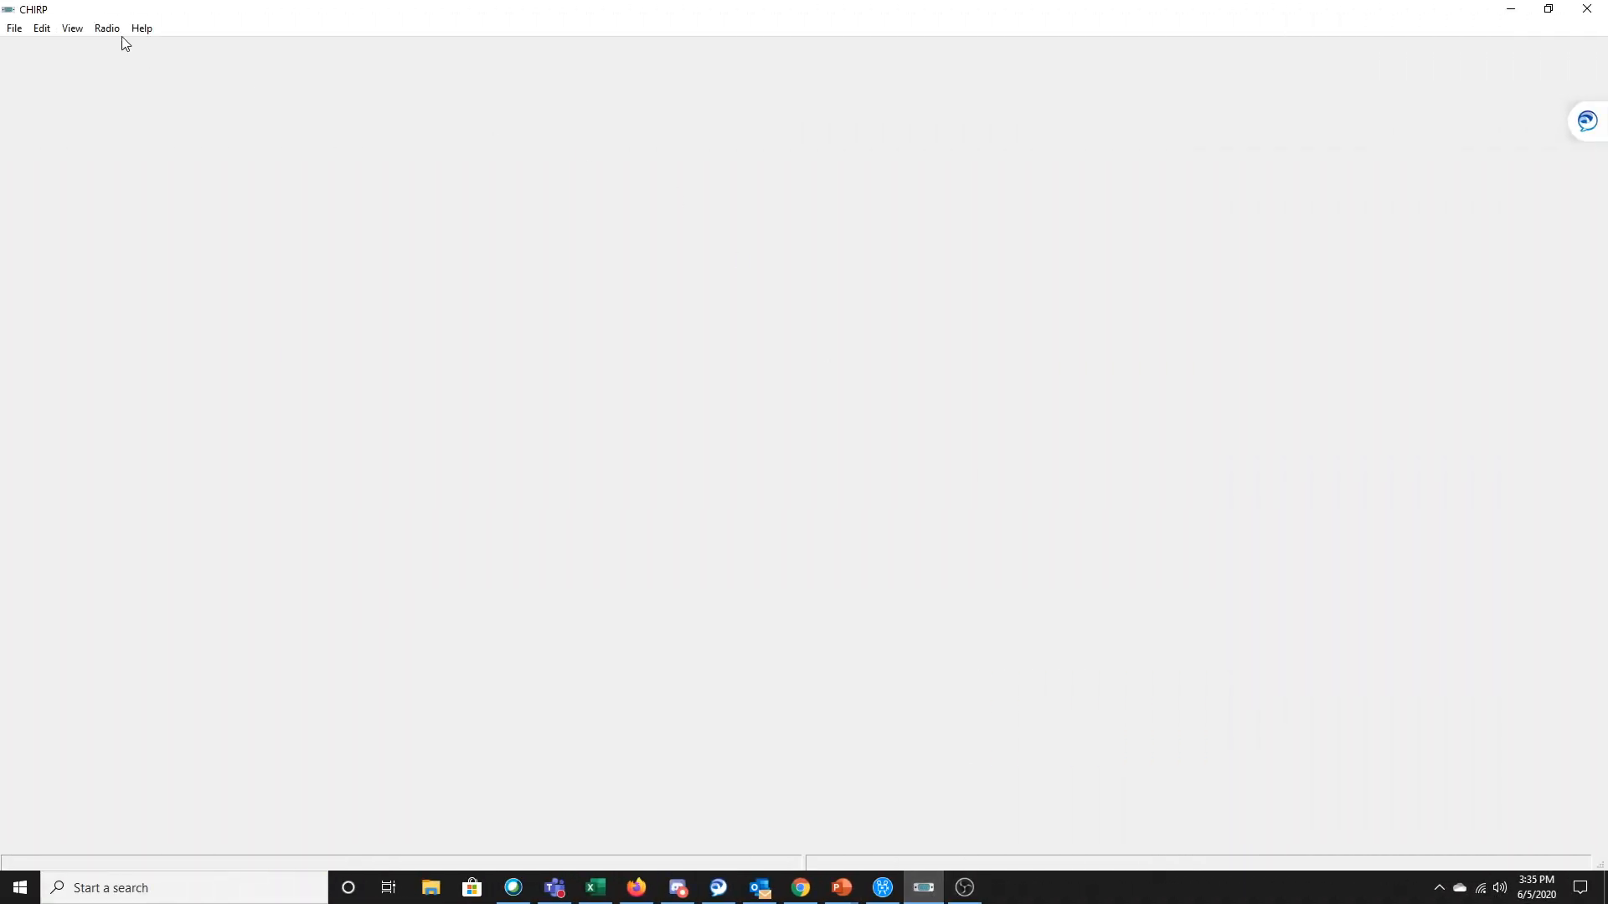
Step: Download the memories from the Wouxun KG-UV8E radio on port COM6, proceeding with the experimental driver
{"action": "left_click", "coordinate": [113, 33]}
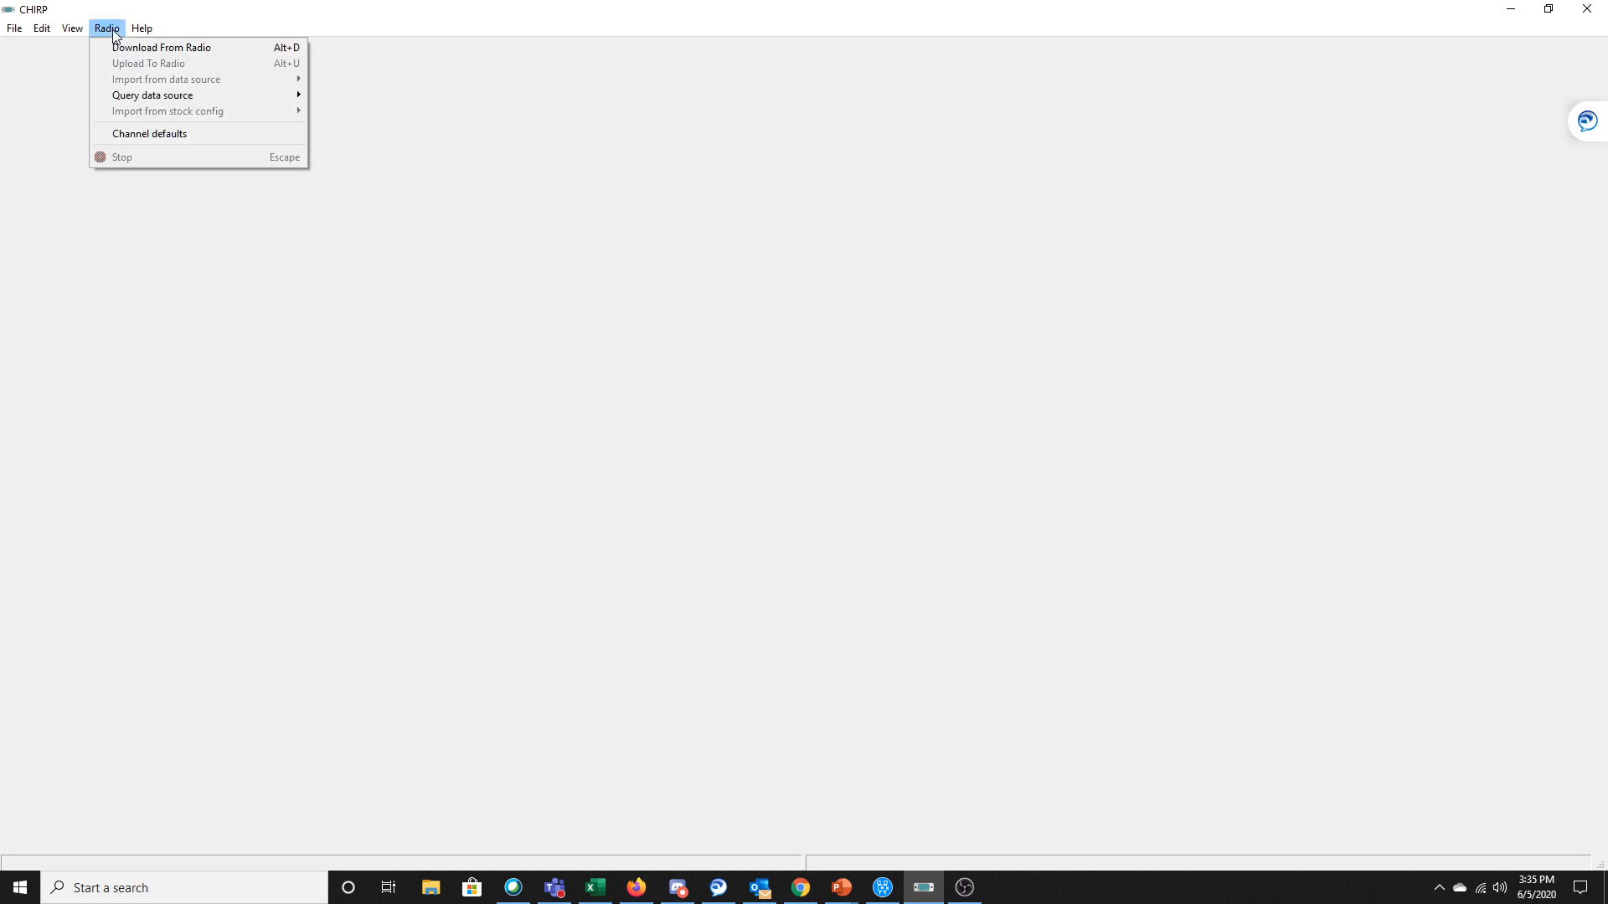
{"action": "left_click", "coordinate": [121, 49]}
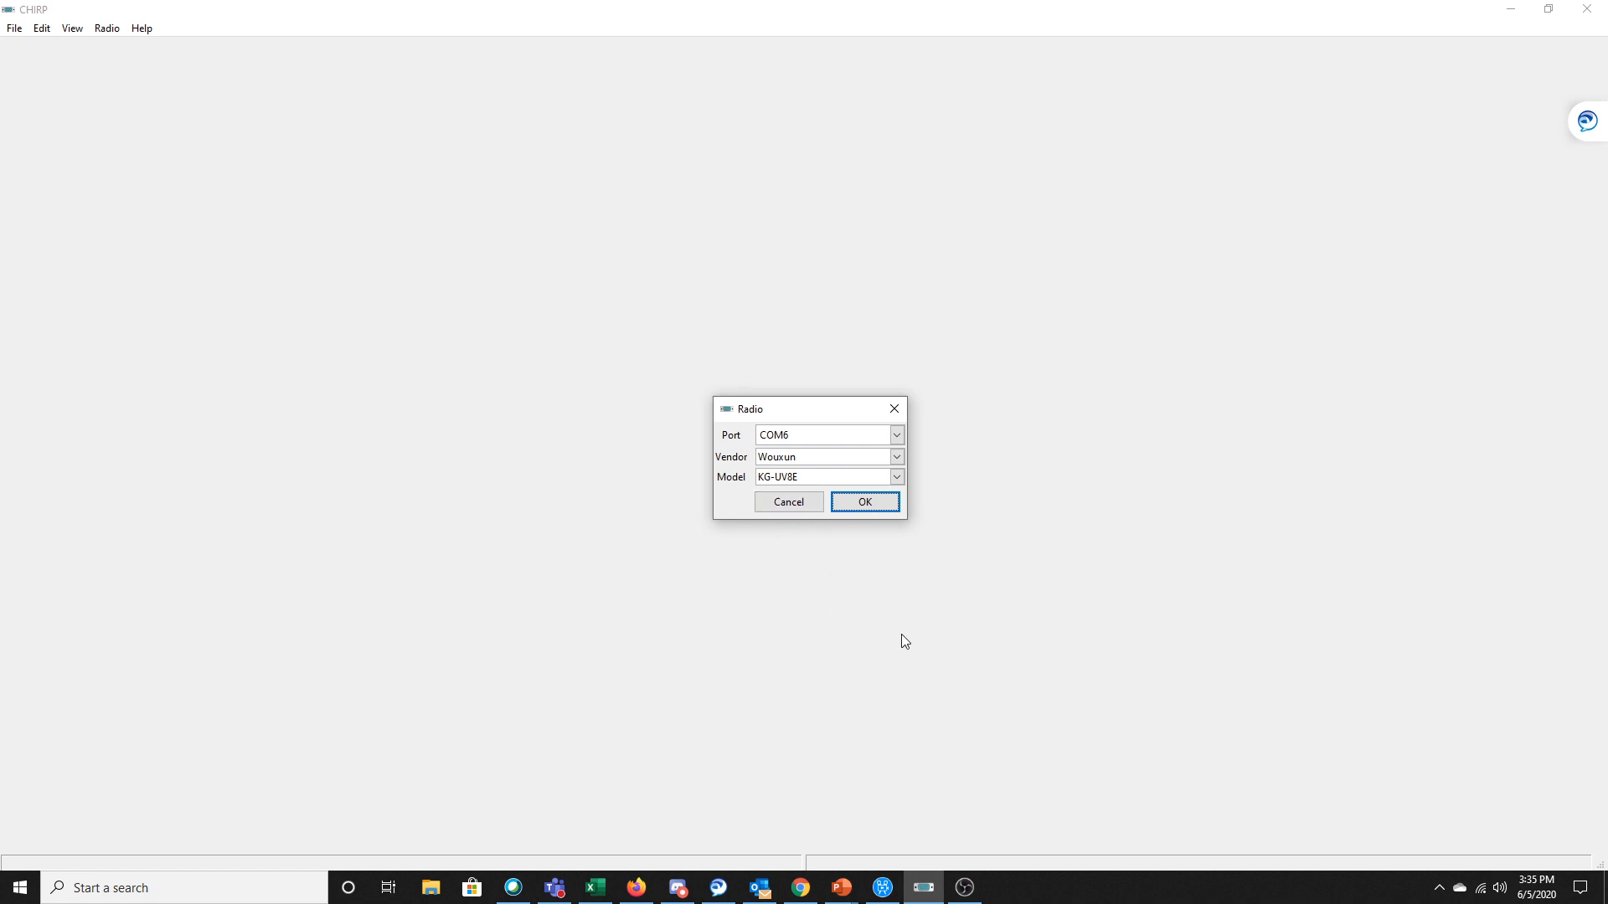
{"action": "left_click", "coordinate": [896, 436]}
{"action": "left_click", "coordinate": [868, 481]}
{"action": "left_click", "coordinate": [896, 477]}
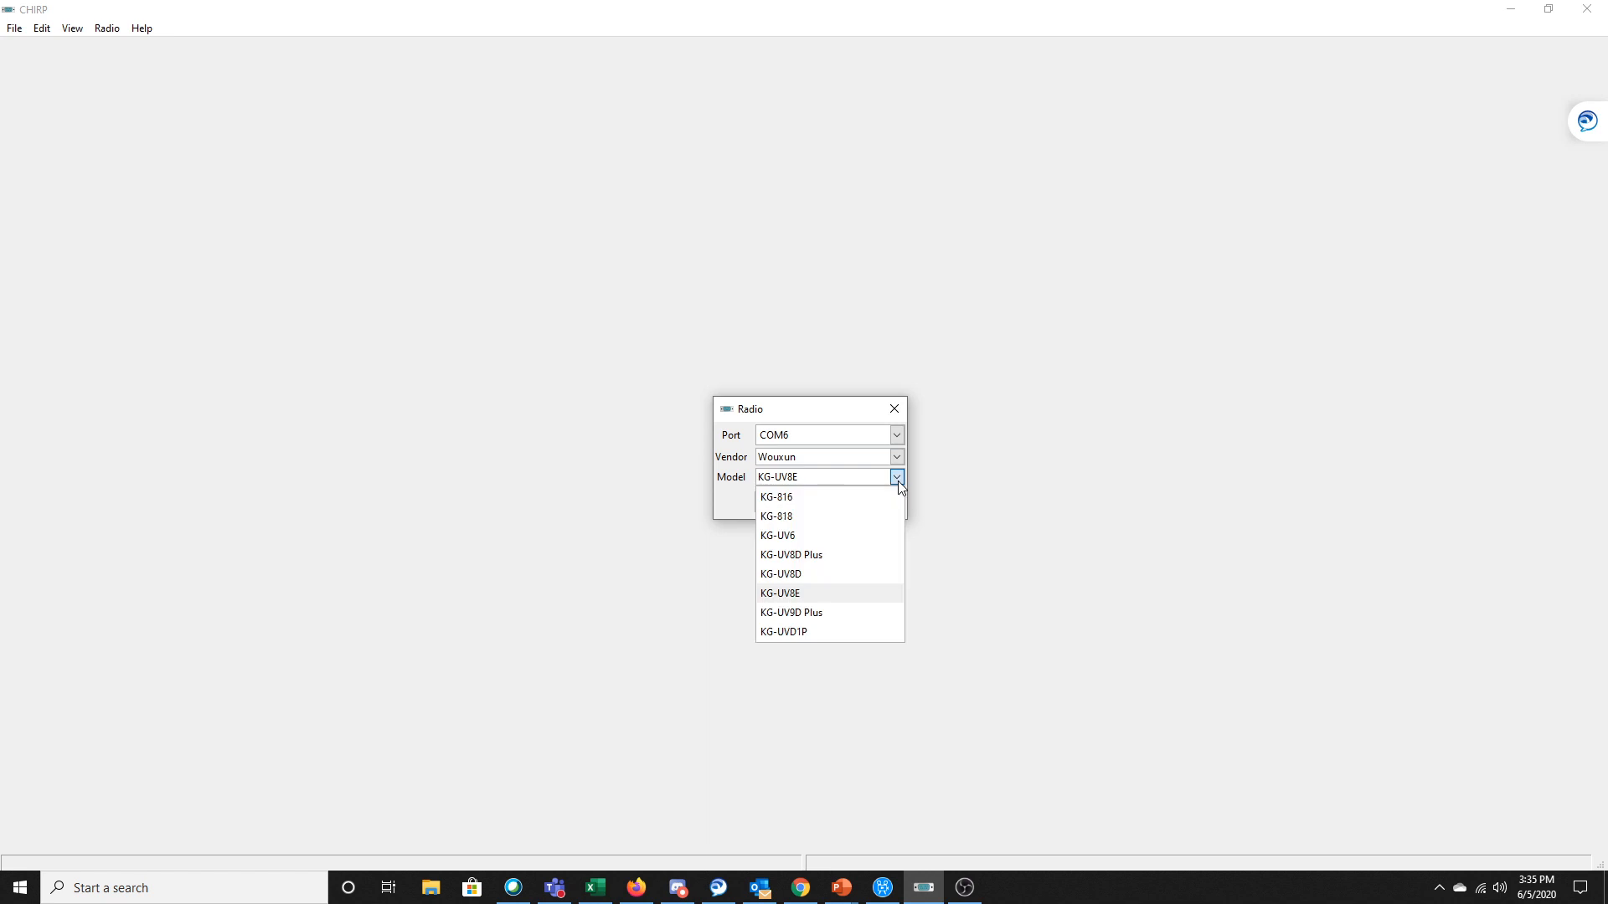
{"action": "left_click", "coordinate": [862, 600]}
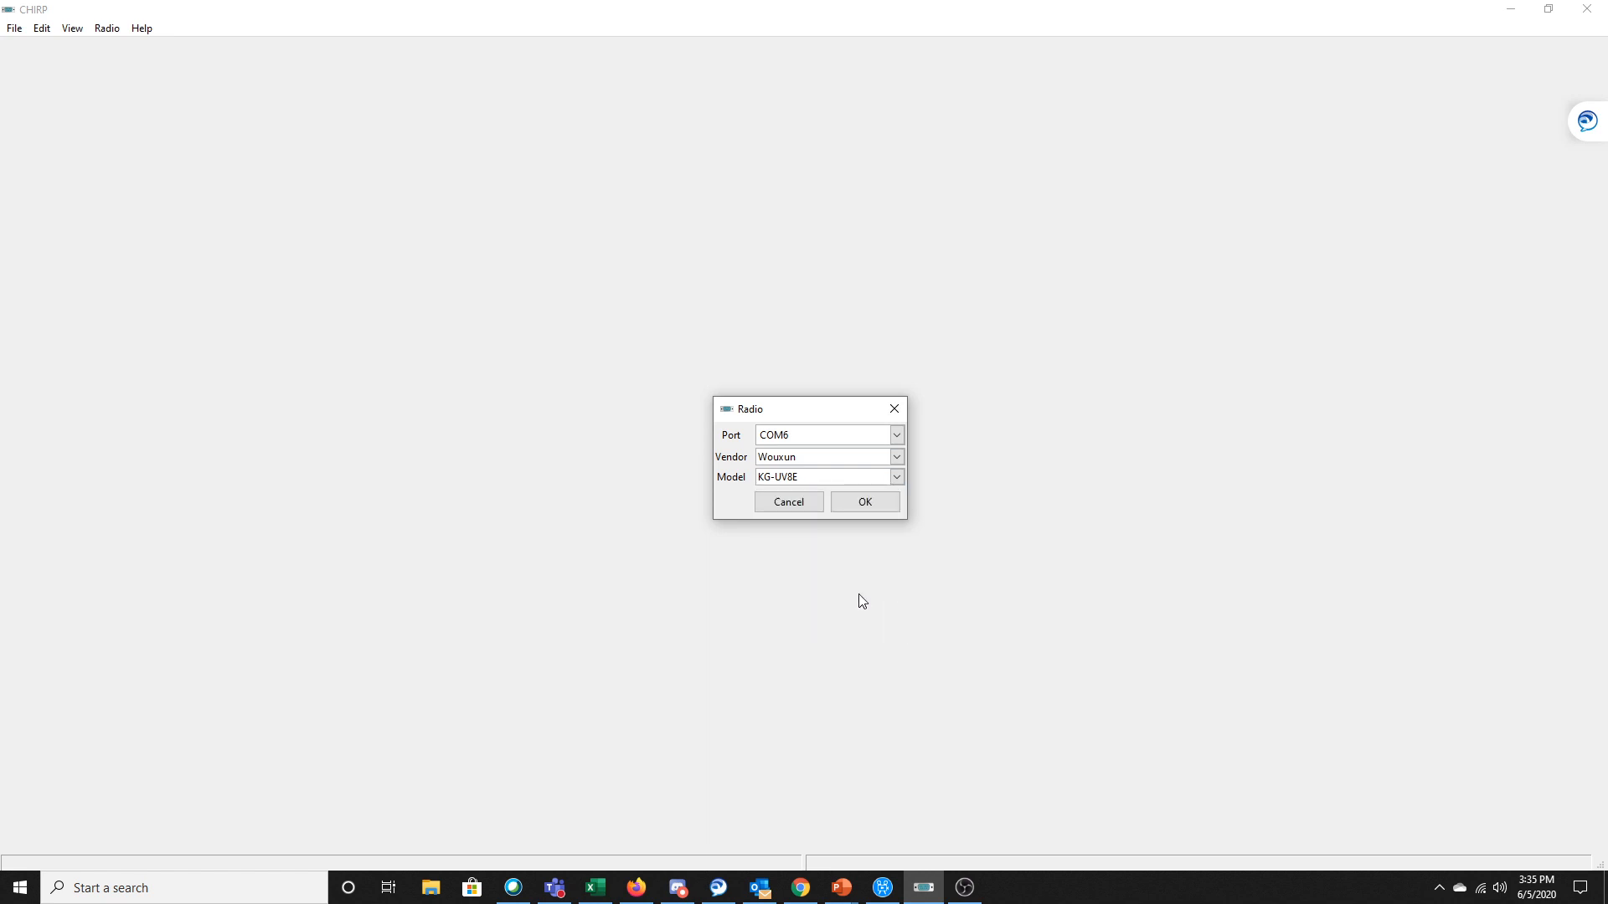
{"action": "left_click", "coordinate": [871, 503]}
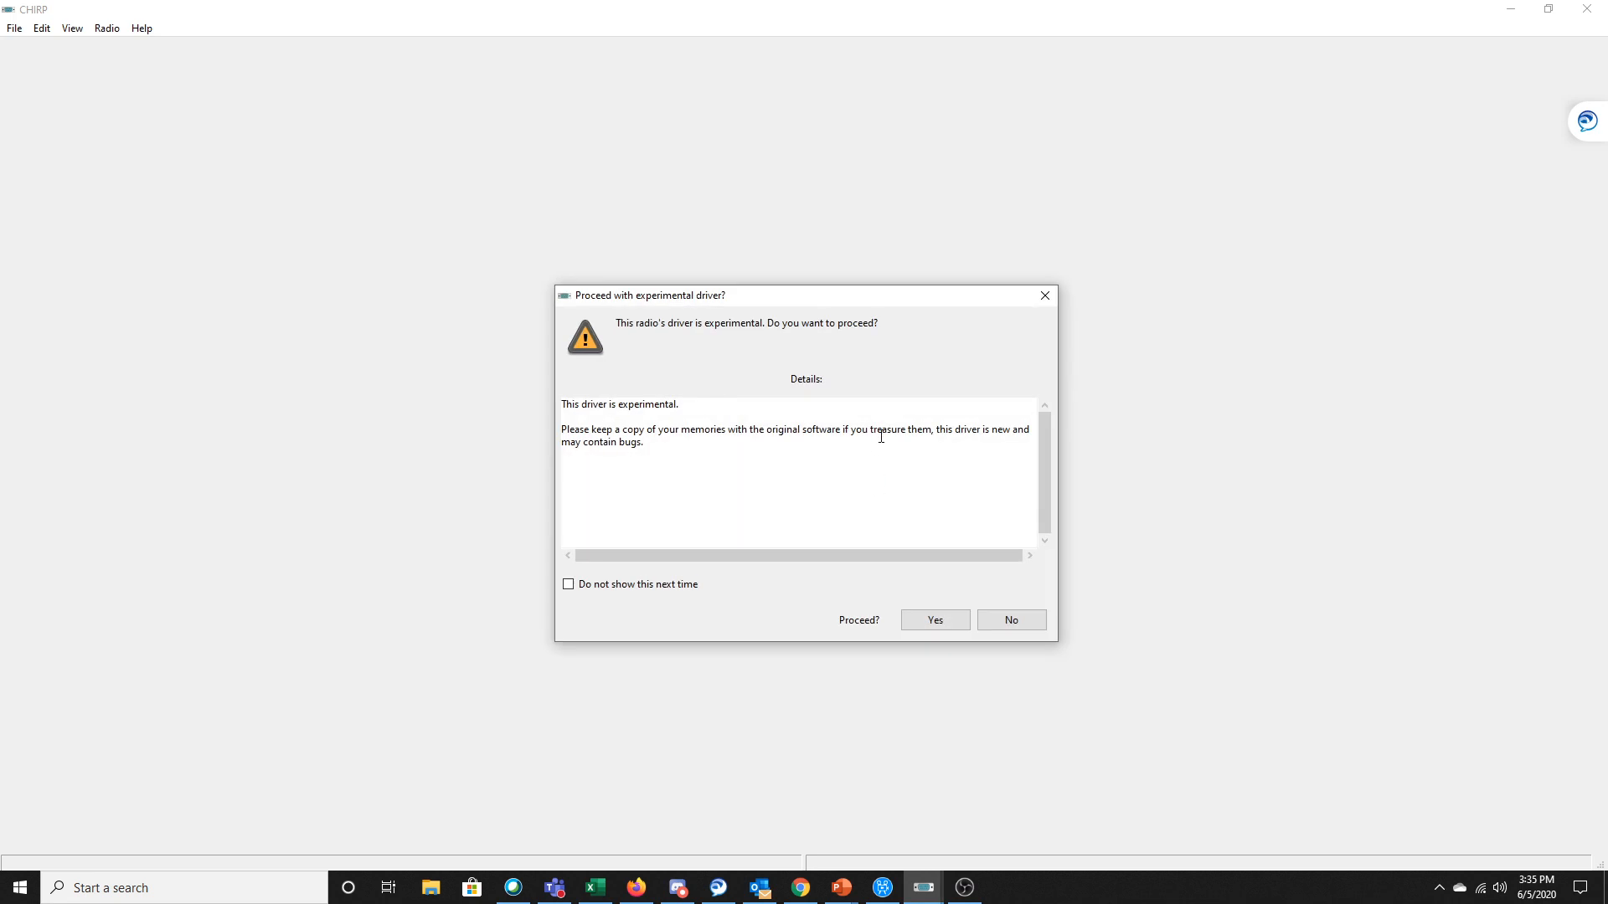
{"action": "left_click", "coordinate": [939, 621]}
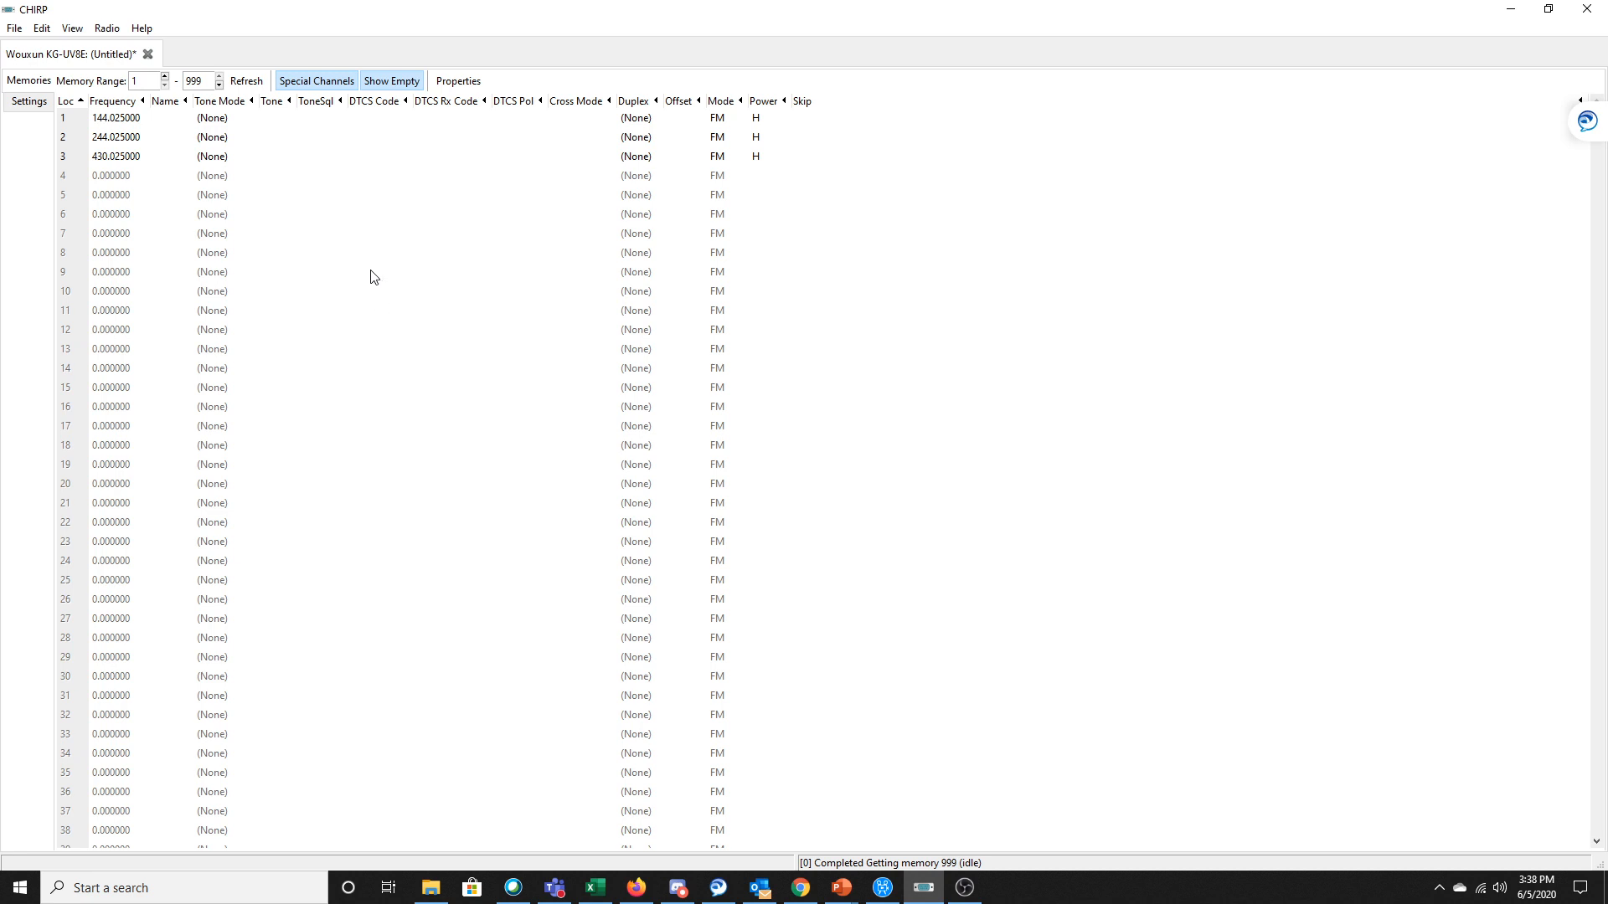
Step: Import all NOAA Weather Alert stock channels, shifting their target locations so they start at memory 5
{"action": "left_click", "coordinate": [108, 29]}
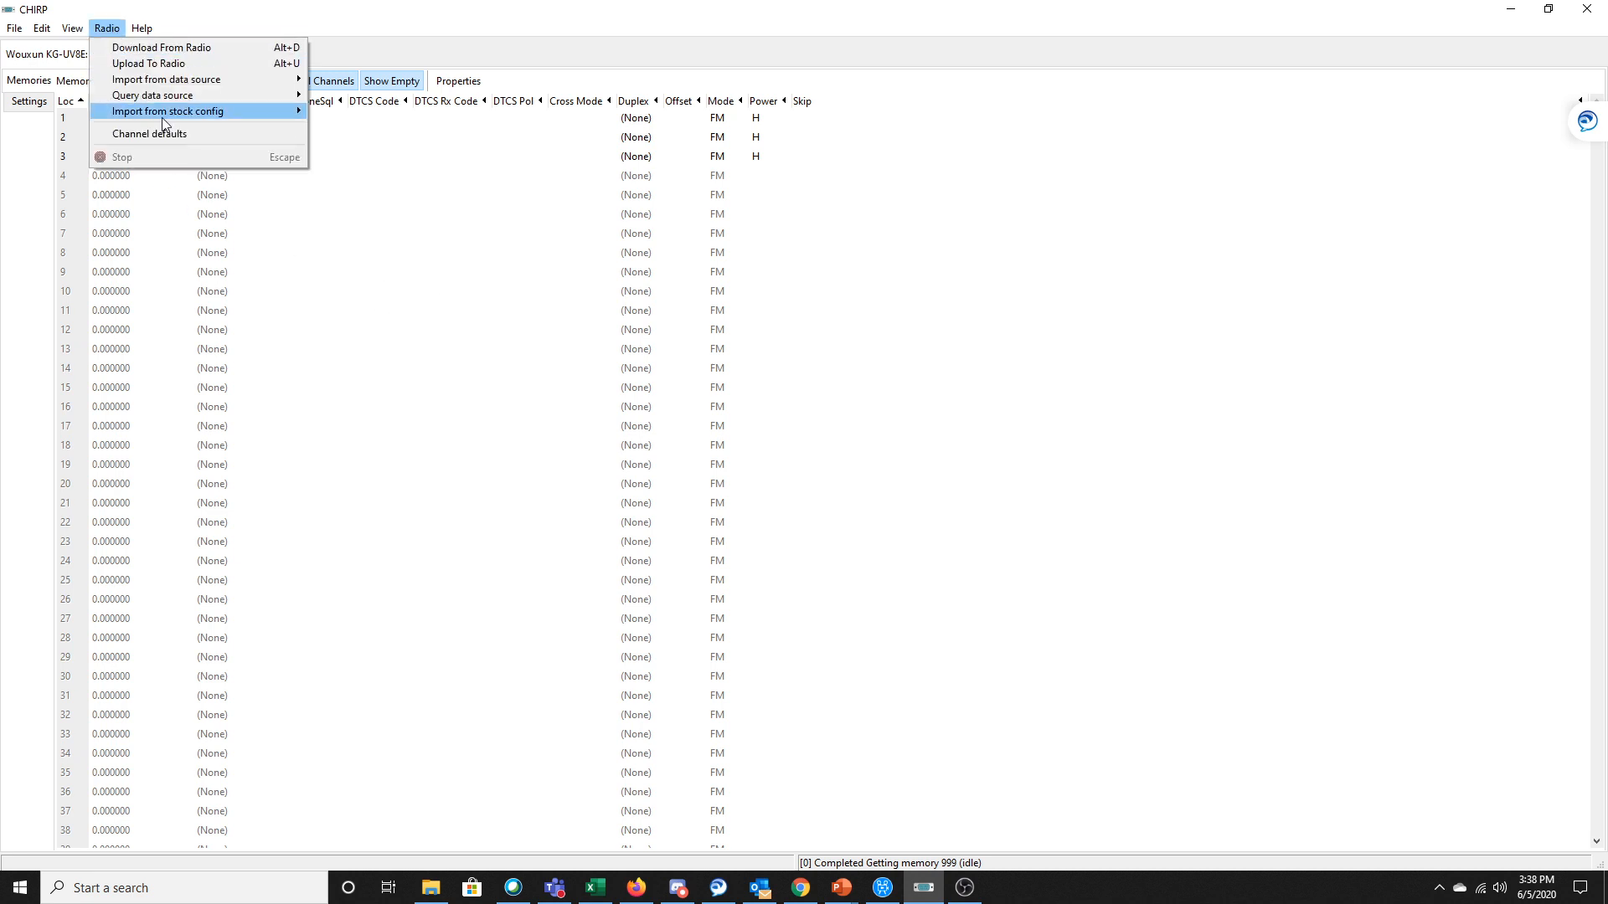
{"action": "mouse_move", "coordinate": [164, 118]}
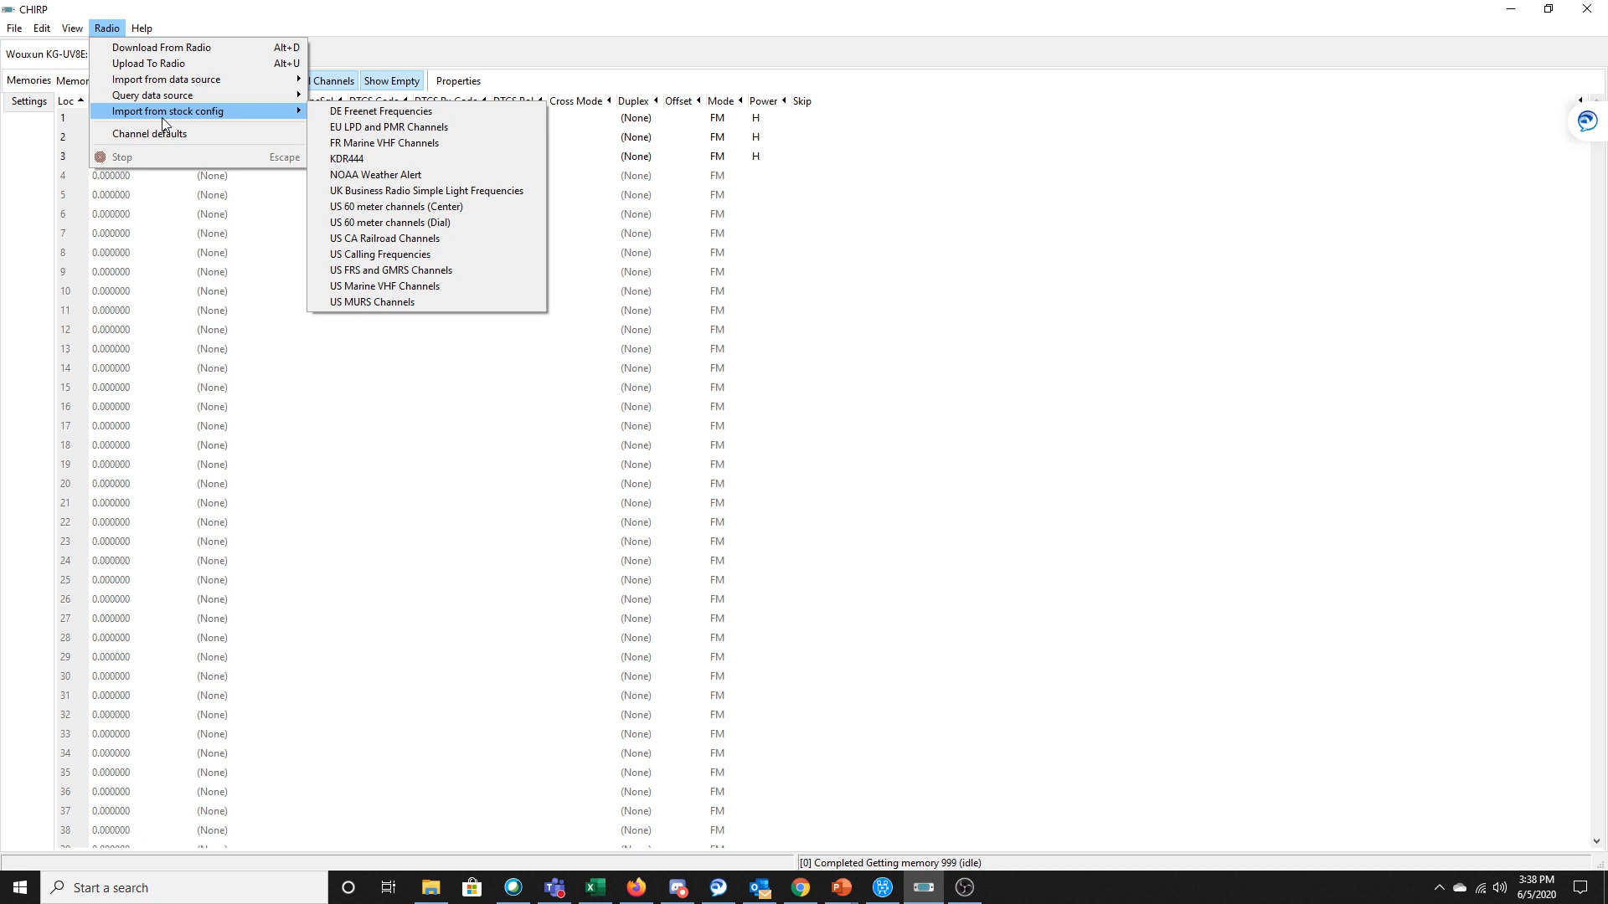
{"action": "left_click", "coordinate": [420, 174]}
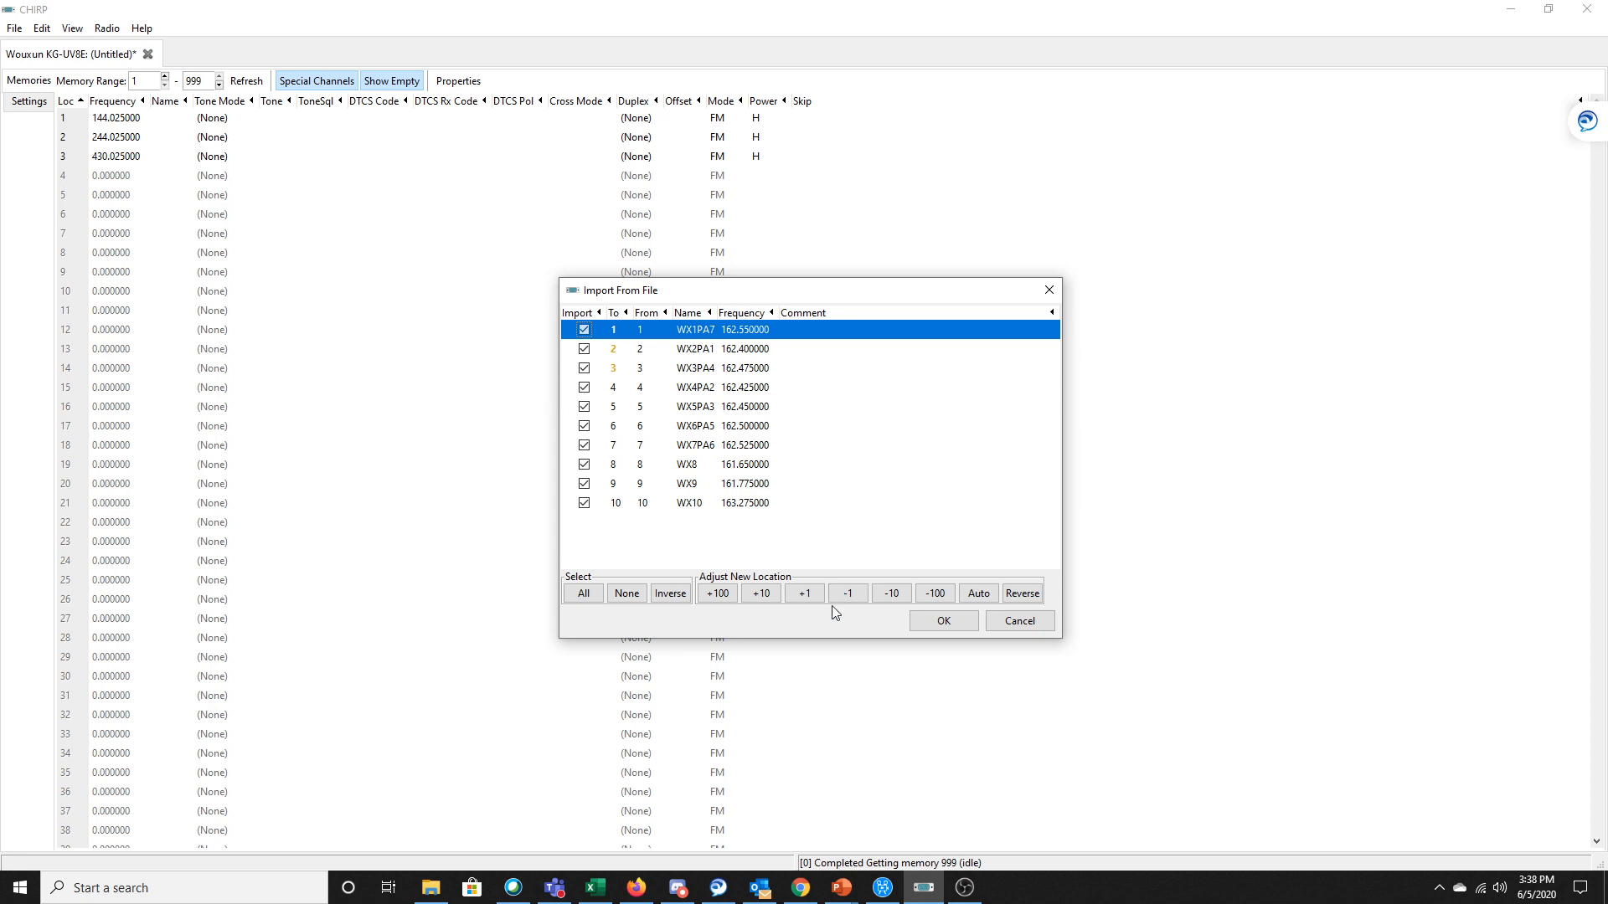
{"action": "left_click", "coordinate": [802, 596]}
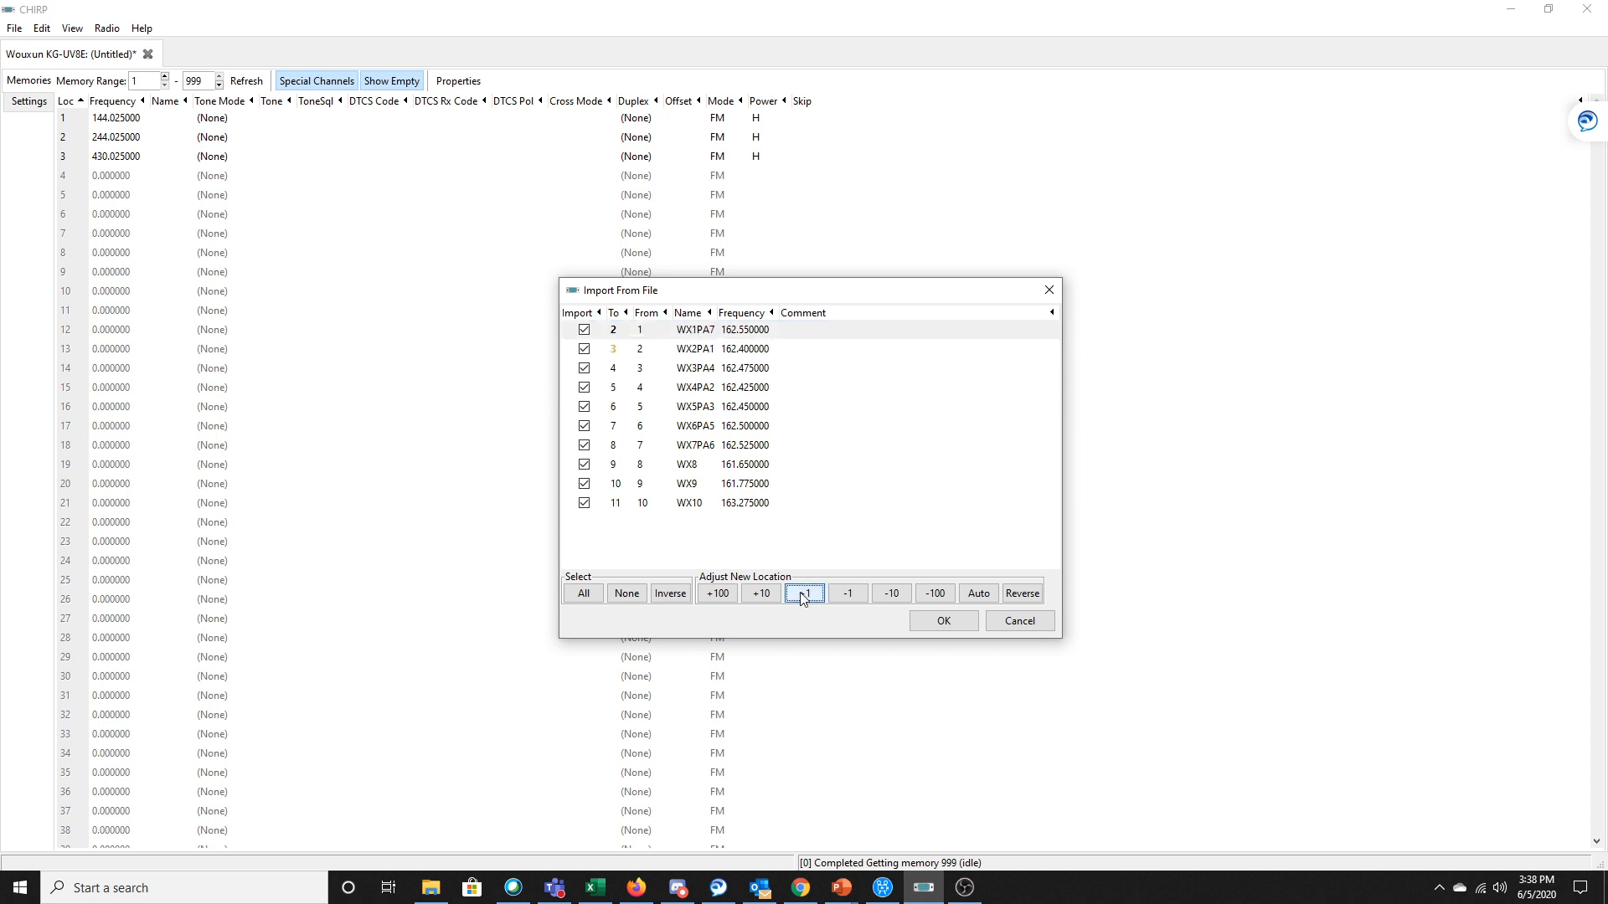
{"action": "left_click", "coordinate": [802, 596]}
{"action": "left_click", "coordinate": [801, 596]}
{"action": "left_click", "coordinate": [802, 596]}
{"action": "left_click", "coordinate": [925, 627]}
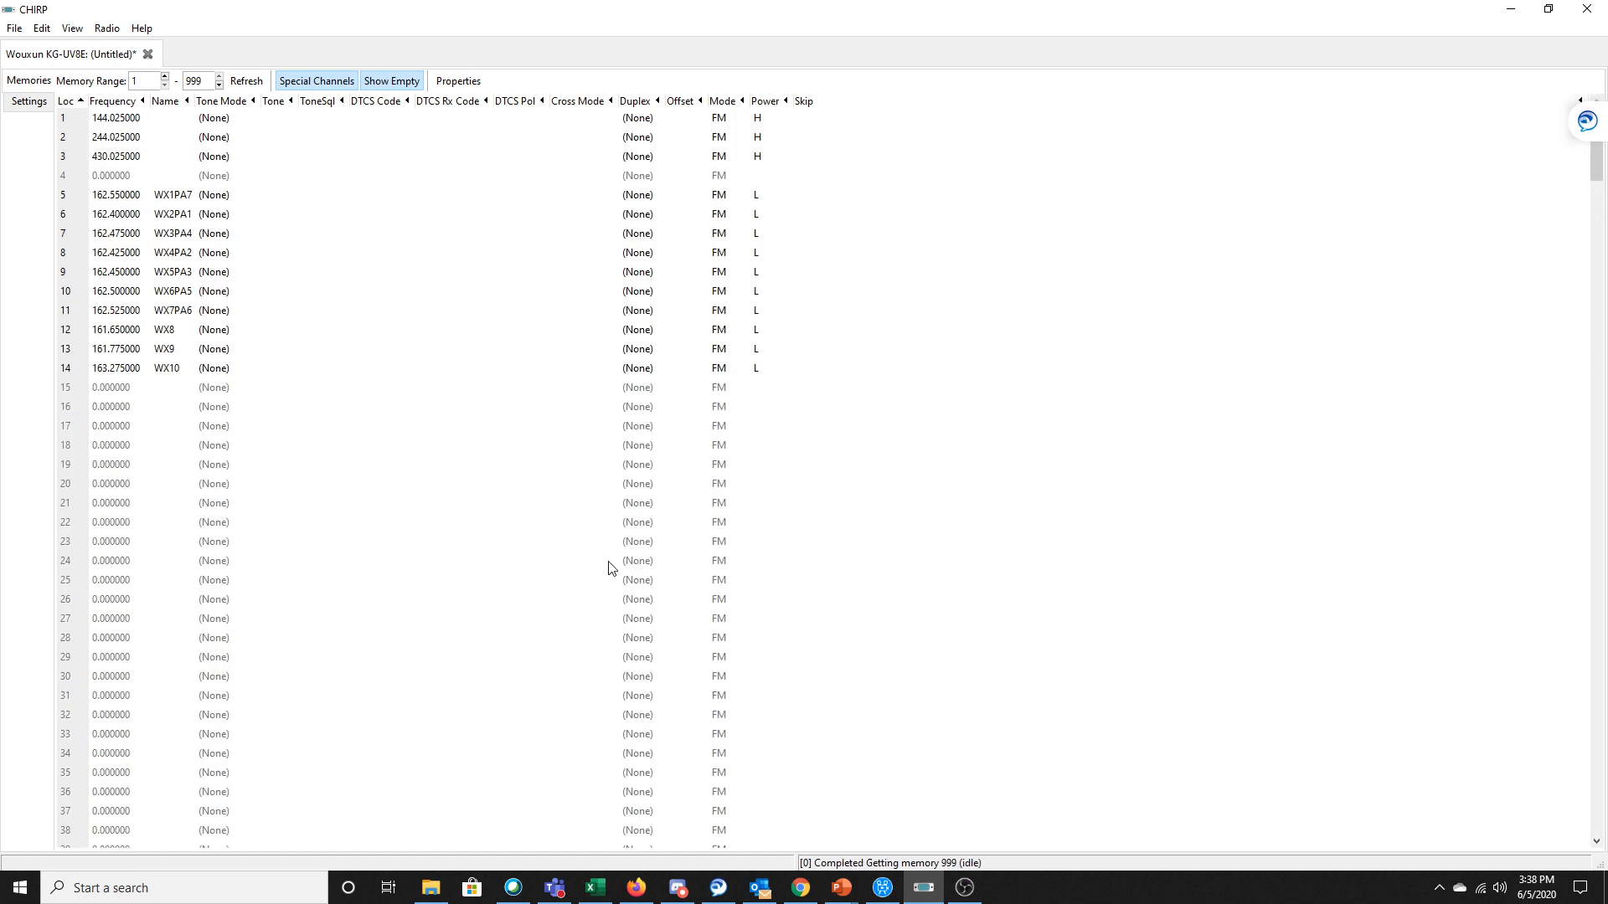
Step: Import the US FRS and GMRS stock channels, shifting their target locations so they start at memory 15
{"action": "left_click", "coordinate": [101, 29]}
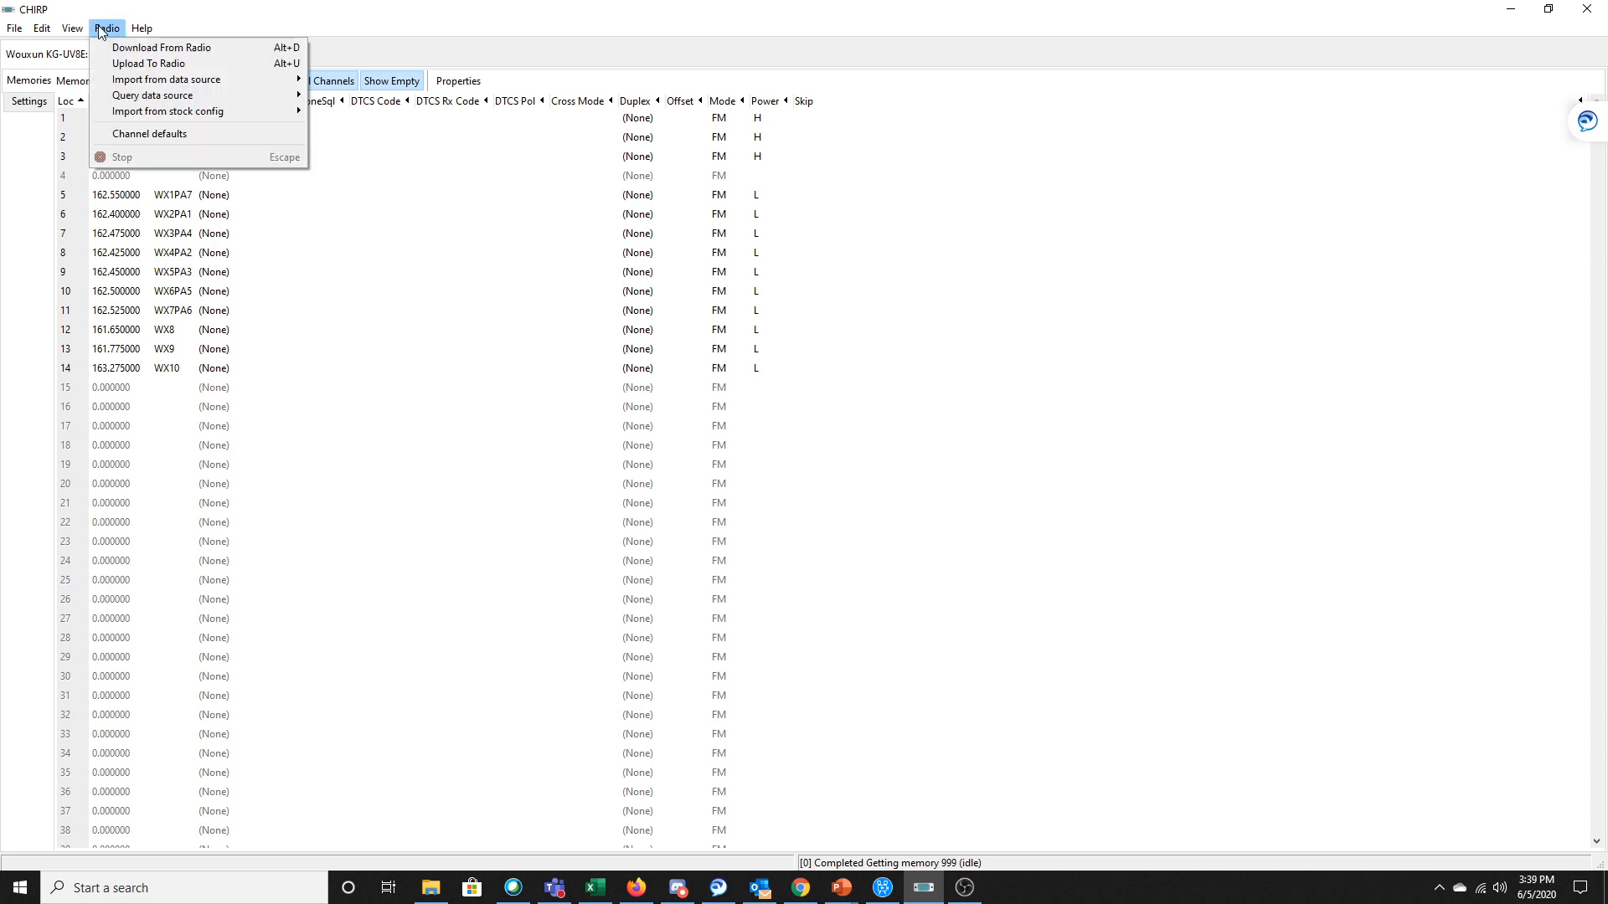
{"action": "mouse_move", "coordinate": [159, 113]}
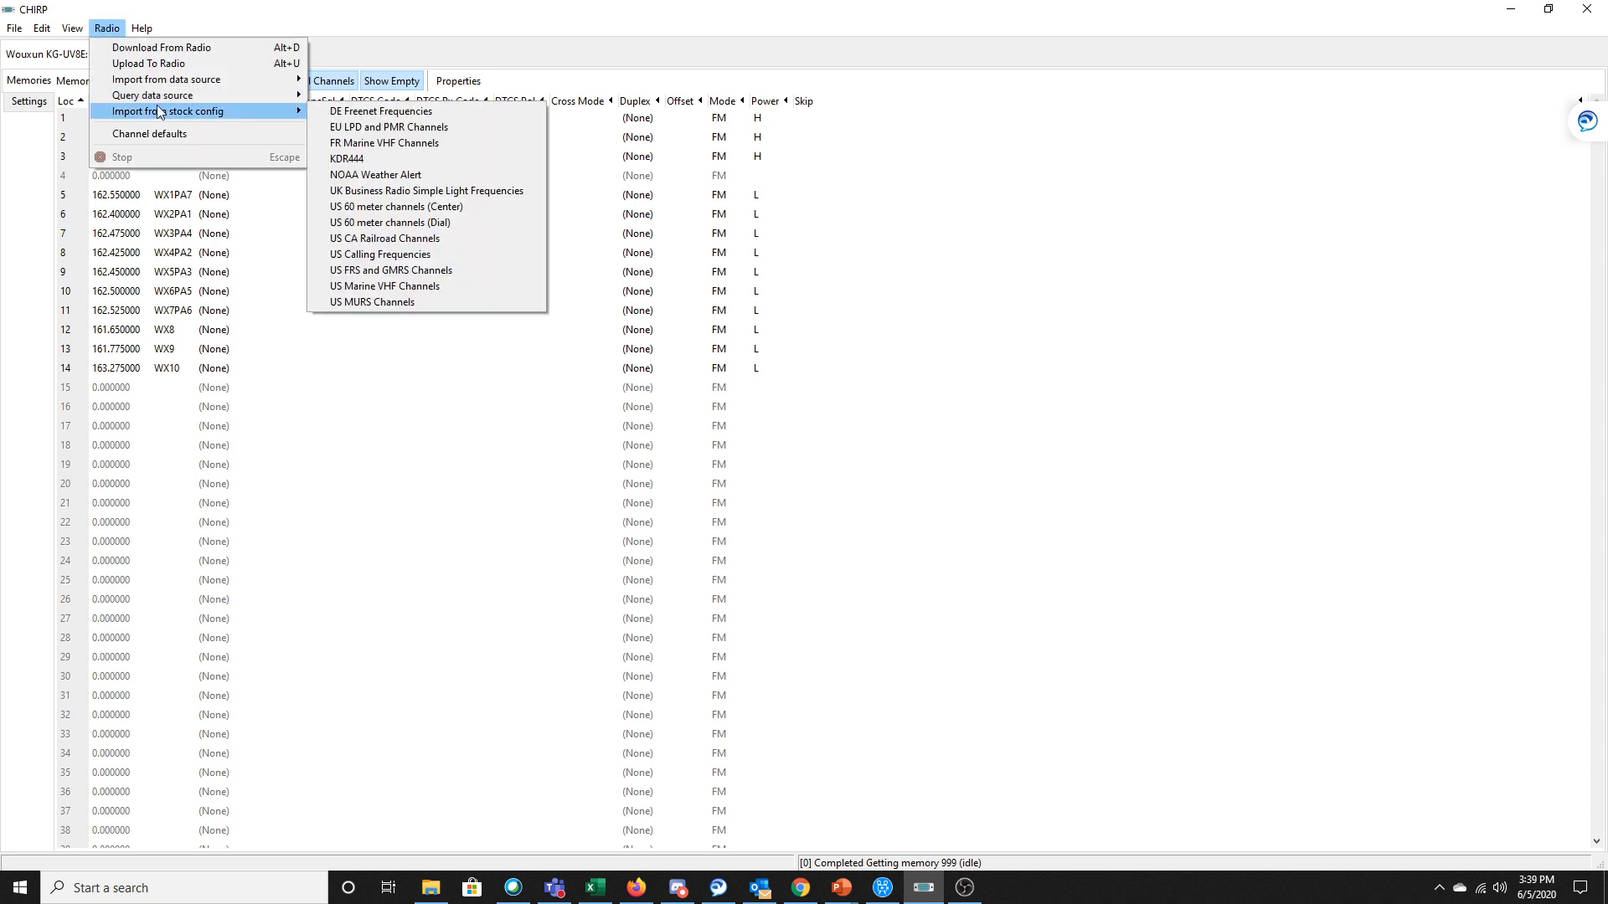
{"action": "left_click", "coordinate": [457, 270]}
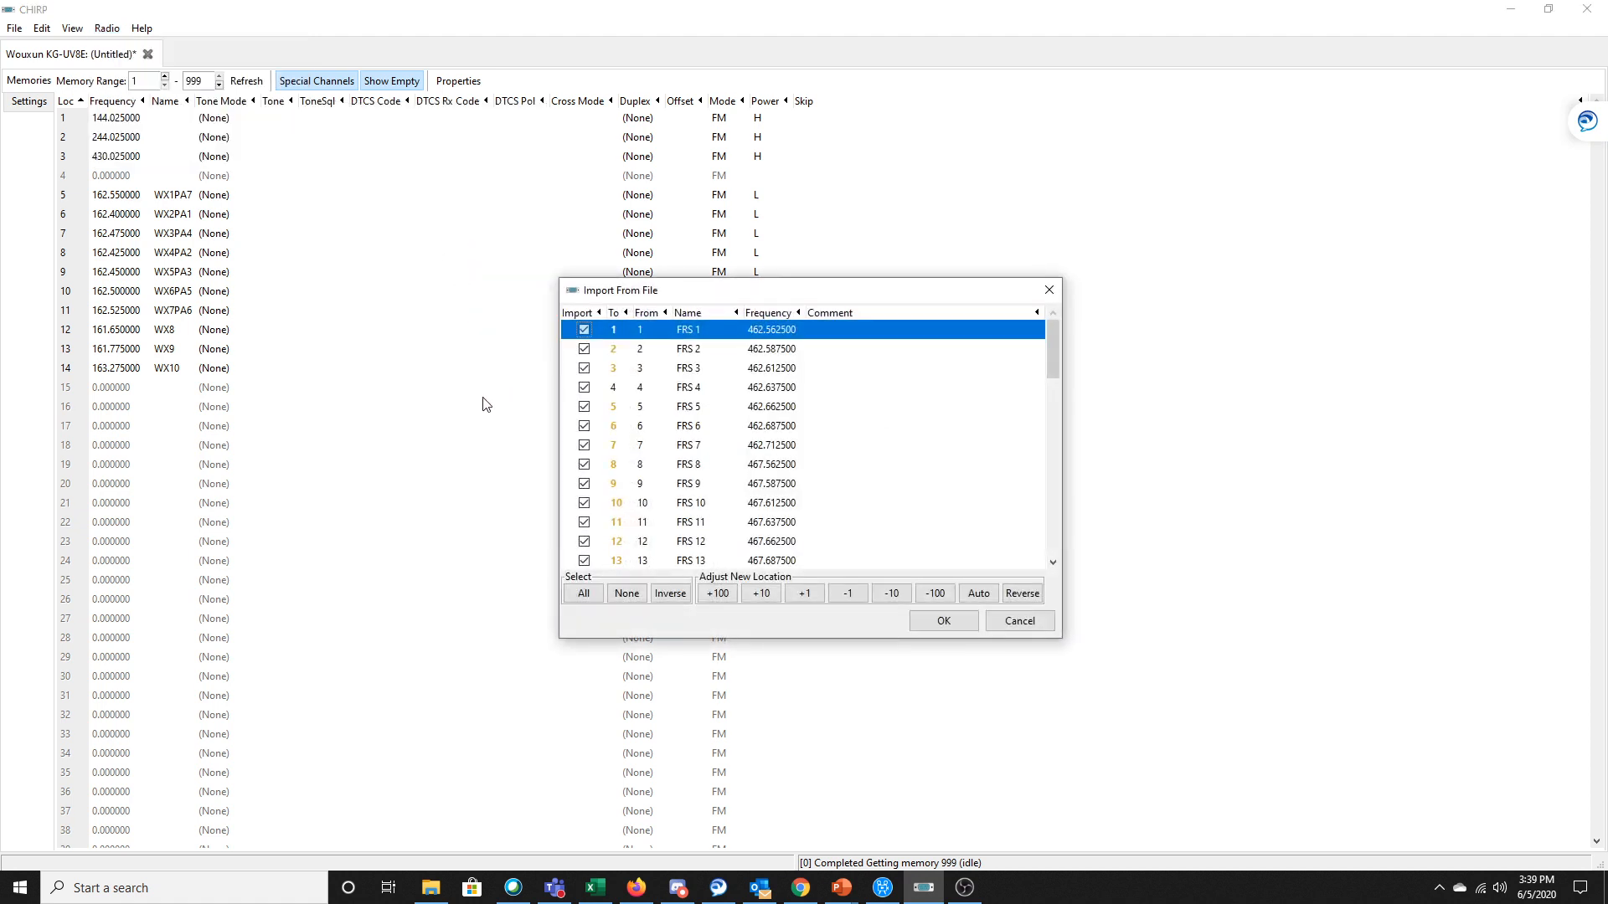
{"action": "left_click", "coordinate": [756, 600]}
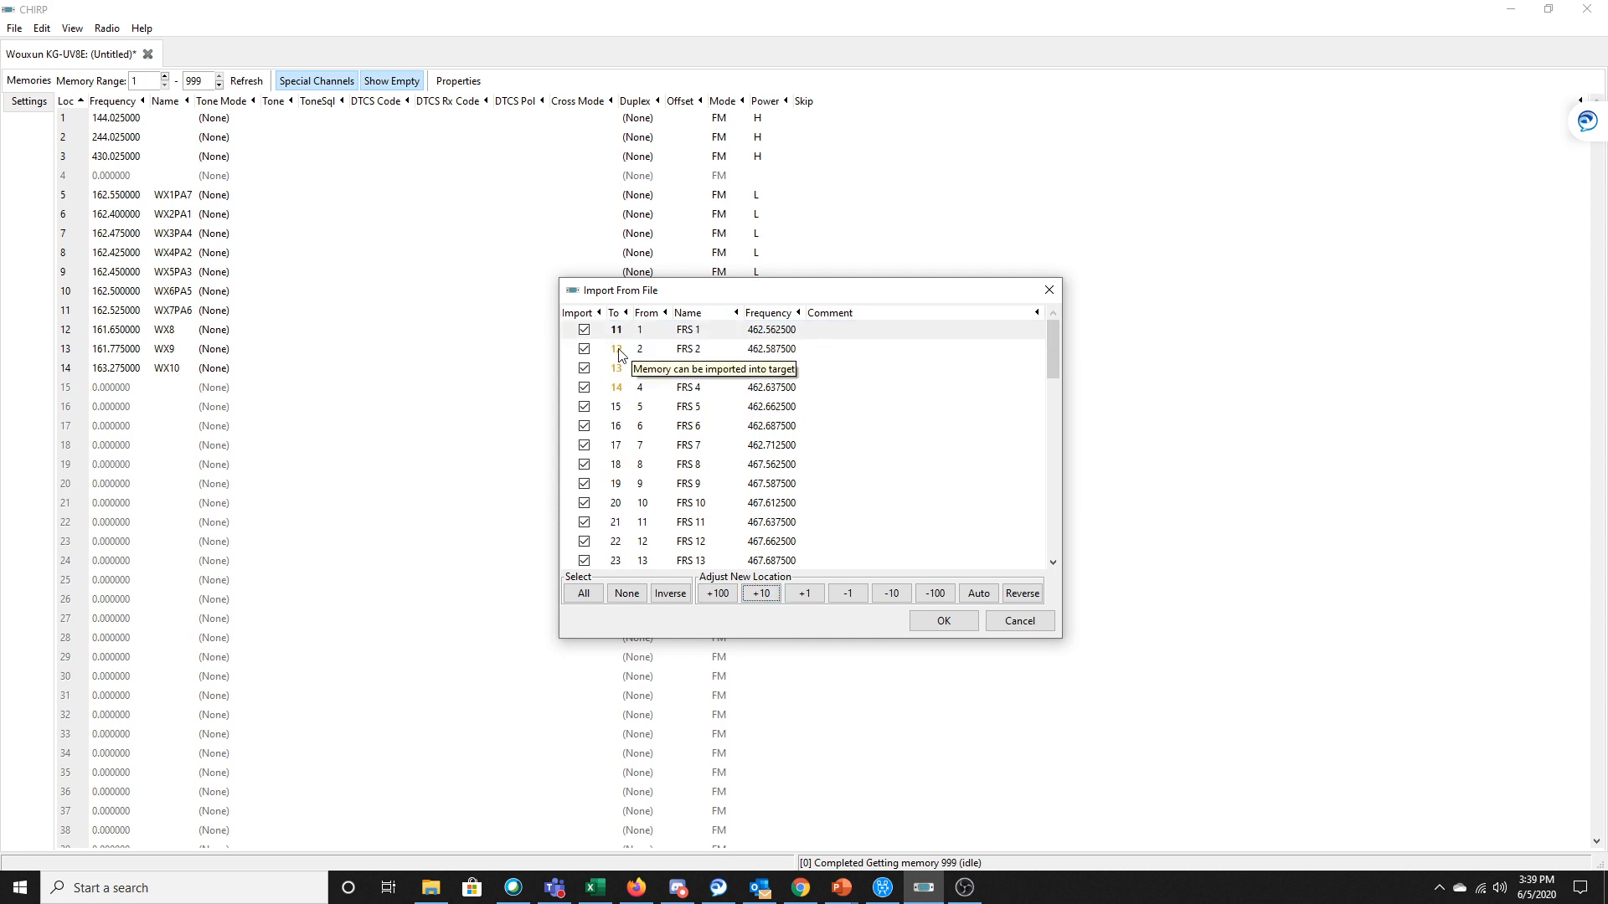
{"action": "left_click", "coordinate": [804, 594]}
{"action": "left_click", "coordinate": [805, 595]}
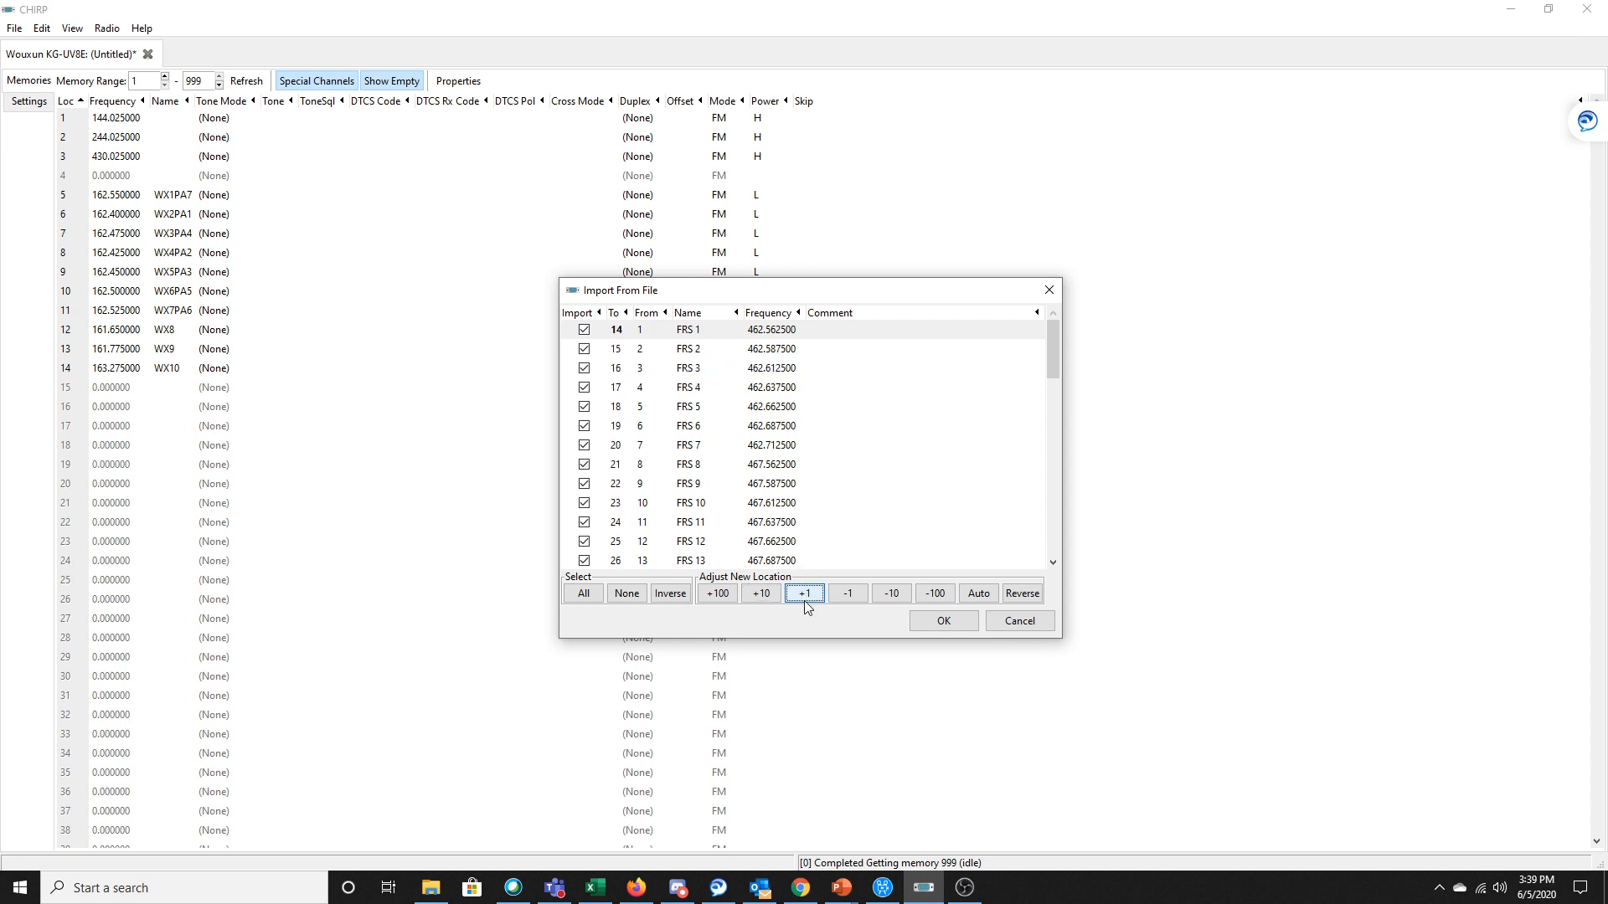
{"action": "left_click", "coordinate": [805, 594]}
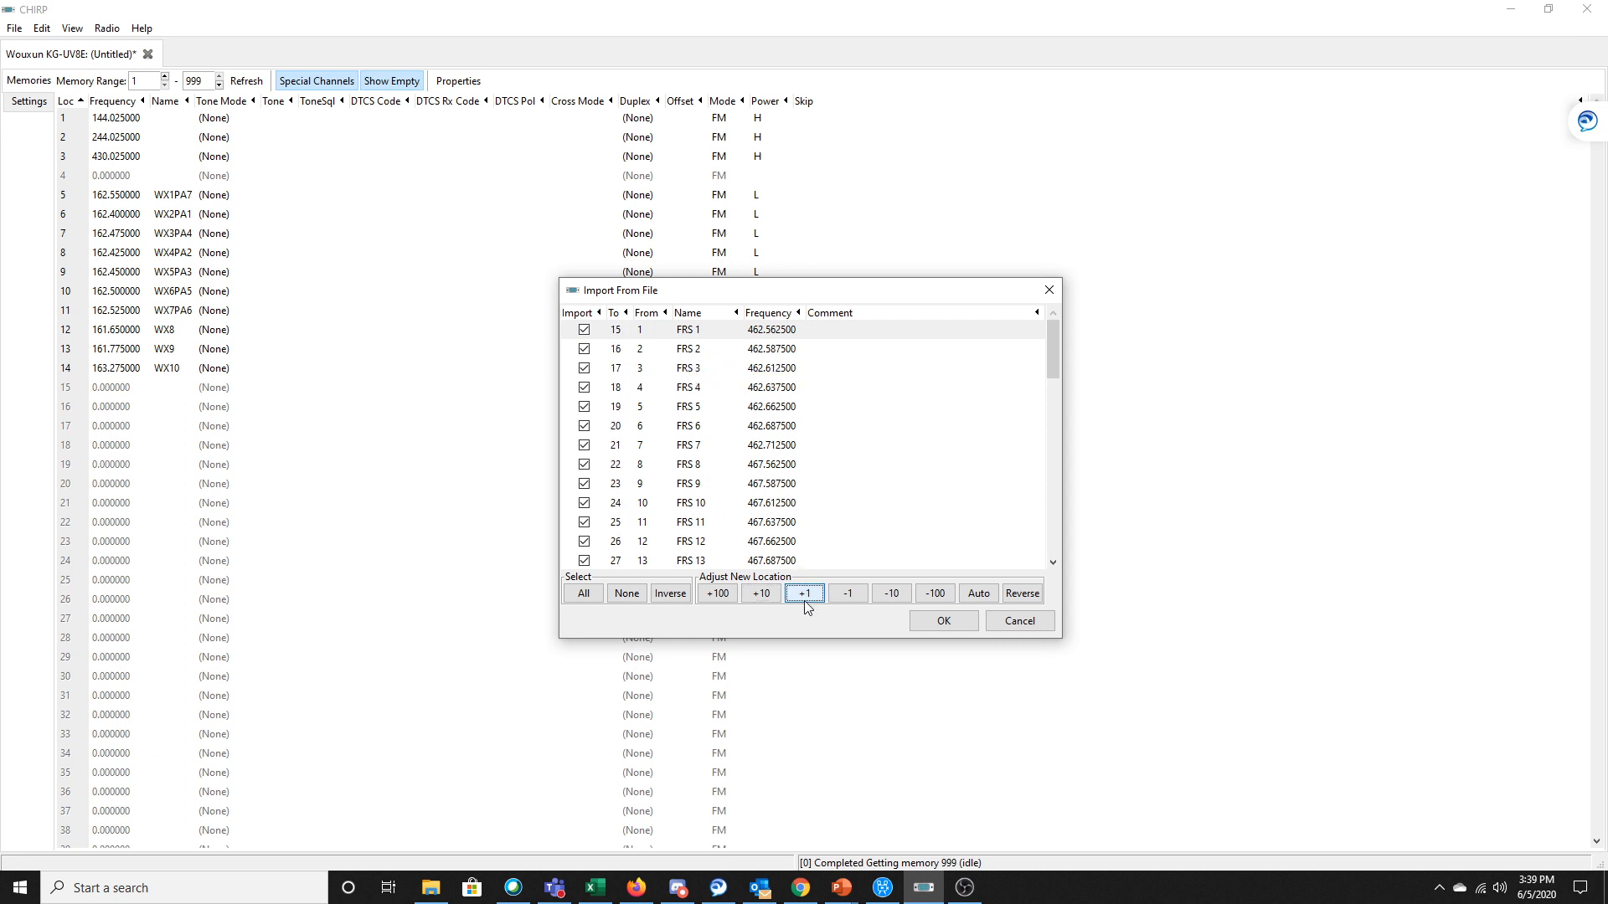
{"action": "left_click", "coordinate": [940, 621]}
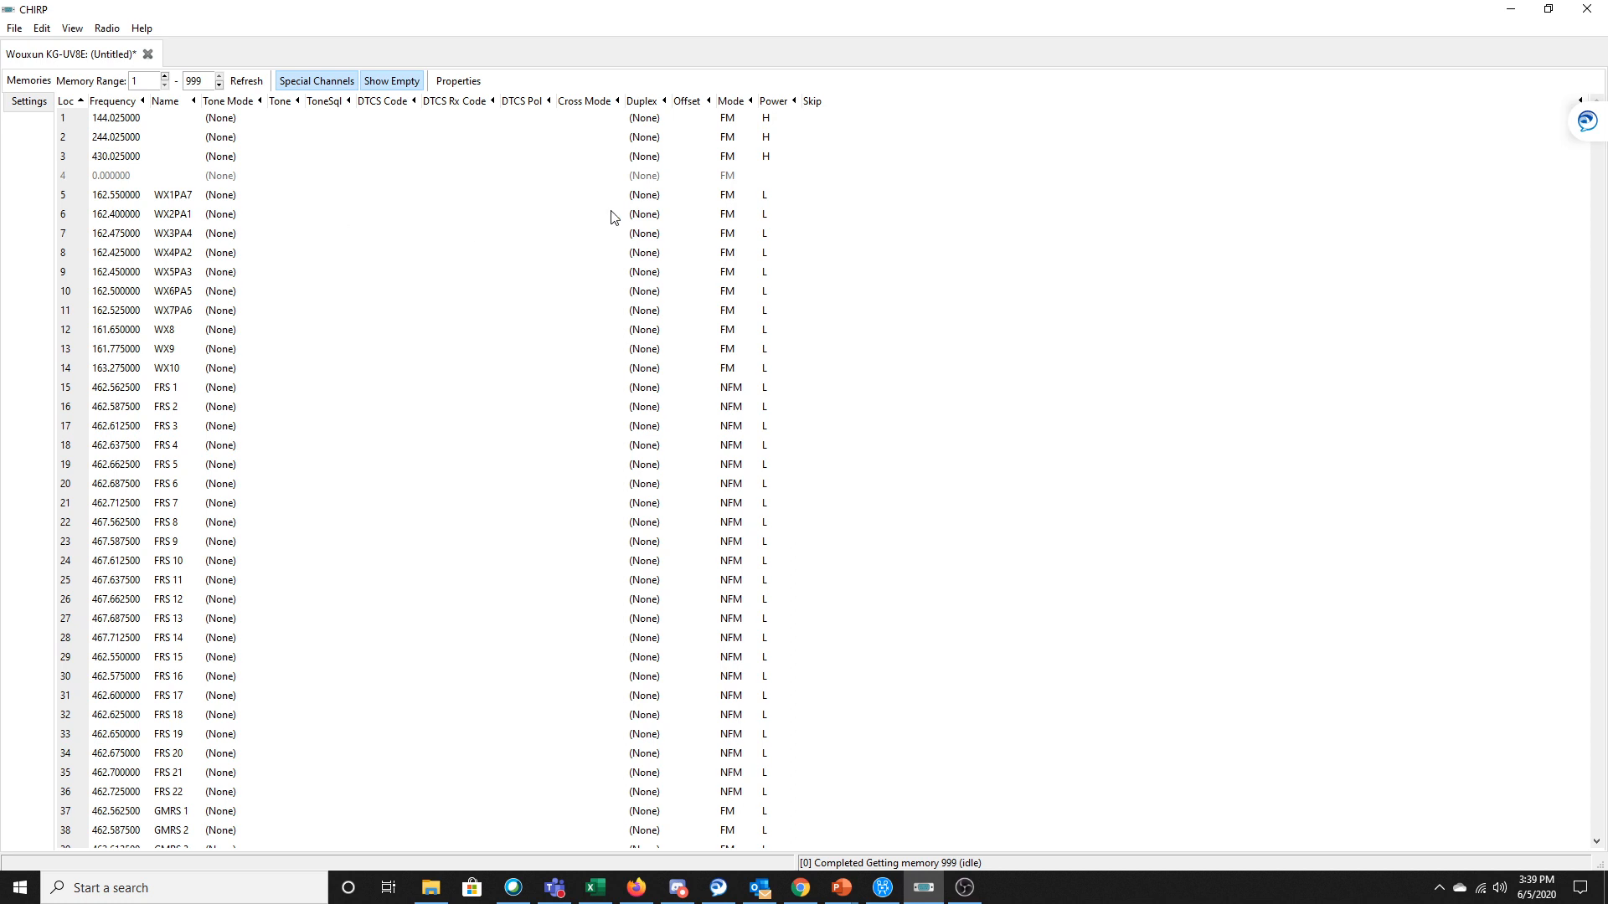
Step: Set the duplex of the WX1PA7 weather channel in memory 5 to off
{"action": "left_click", "coordinate": [649, 203]}
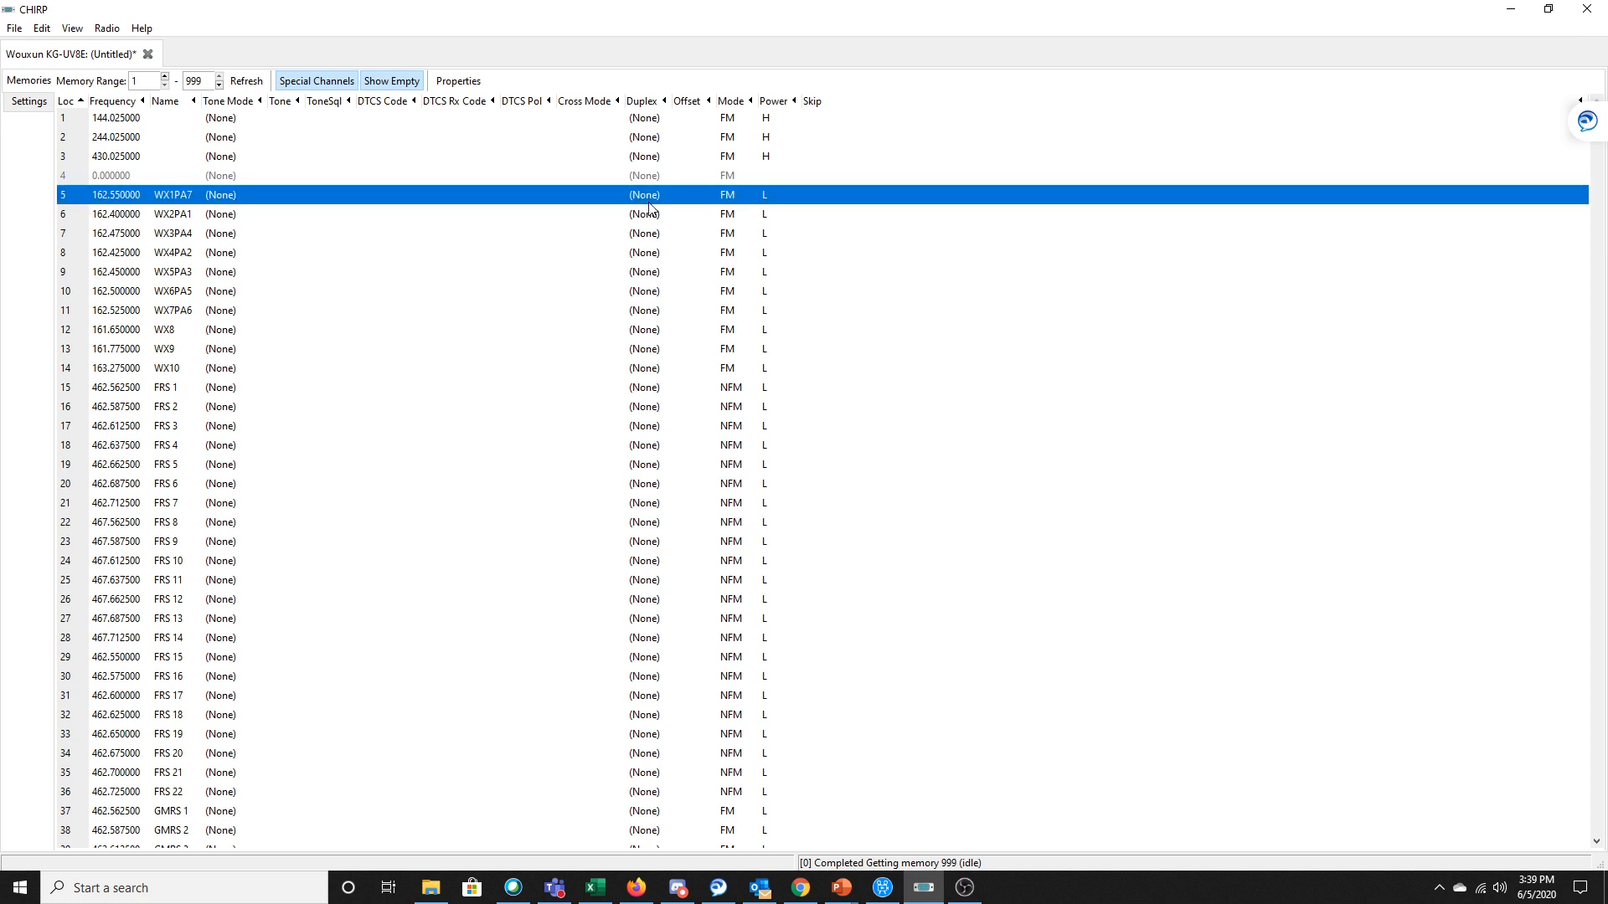
{"action": "left_click", "coordinate": [657, 199]}
{"action": "left_click", "coordinate": [665, 195]}
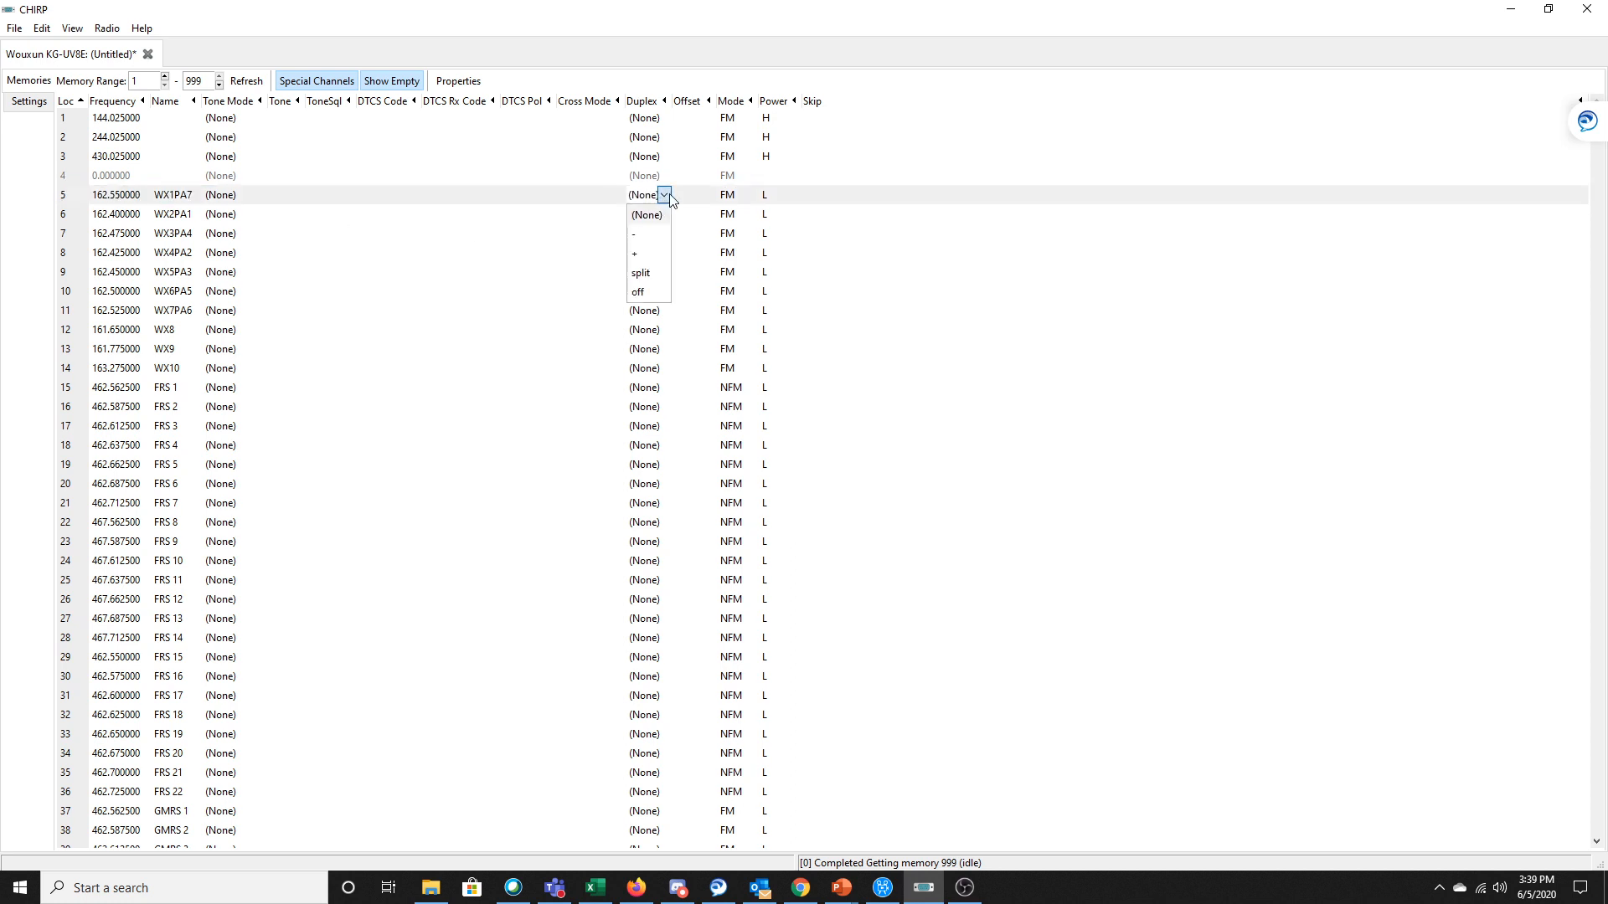
{"action": "left_click", "coordinate": [658, 293]}
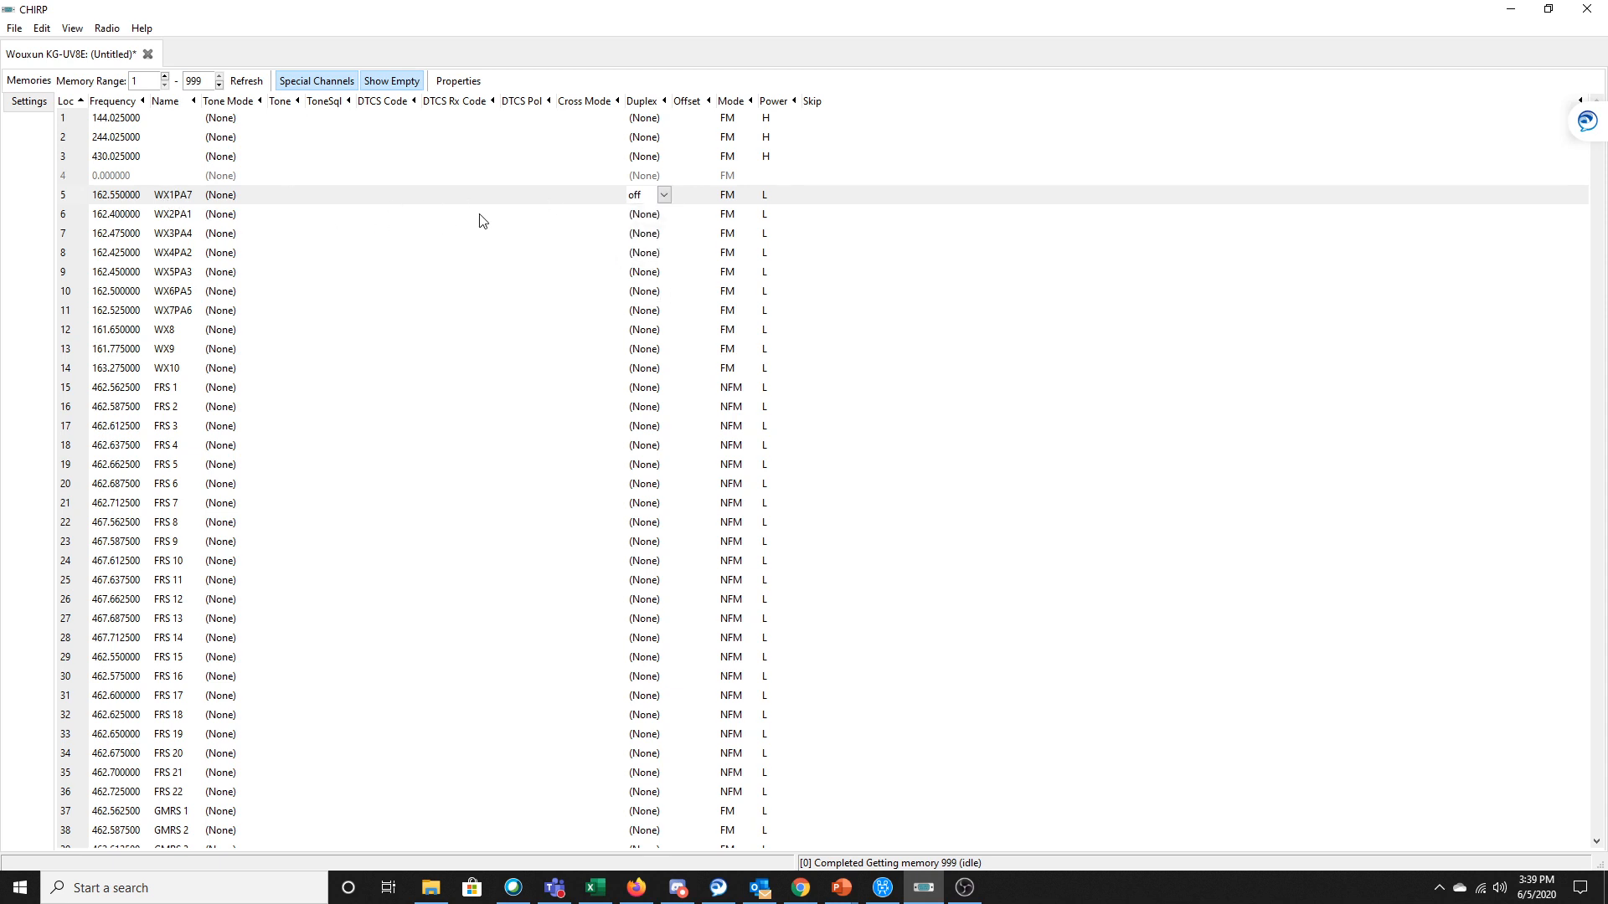
{"action": "left_click", "coordinate": [815, 202]}
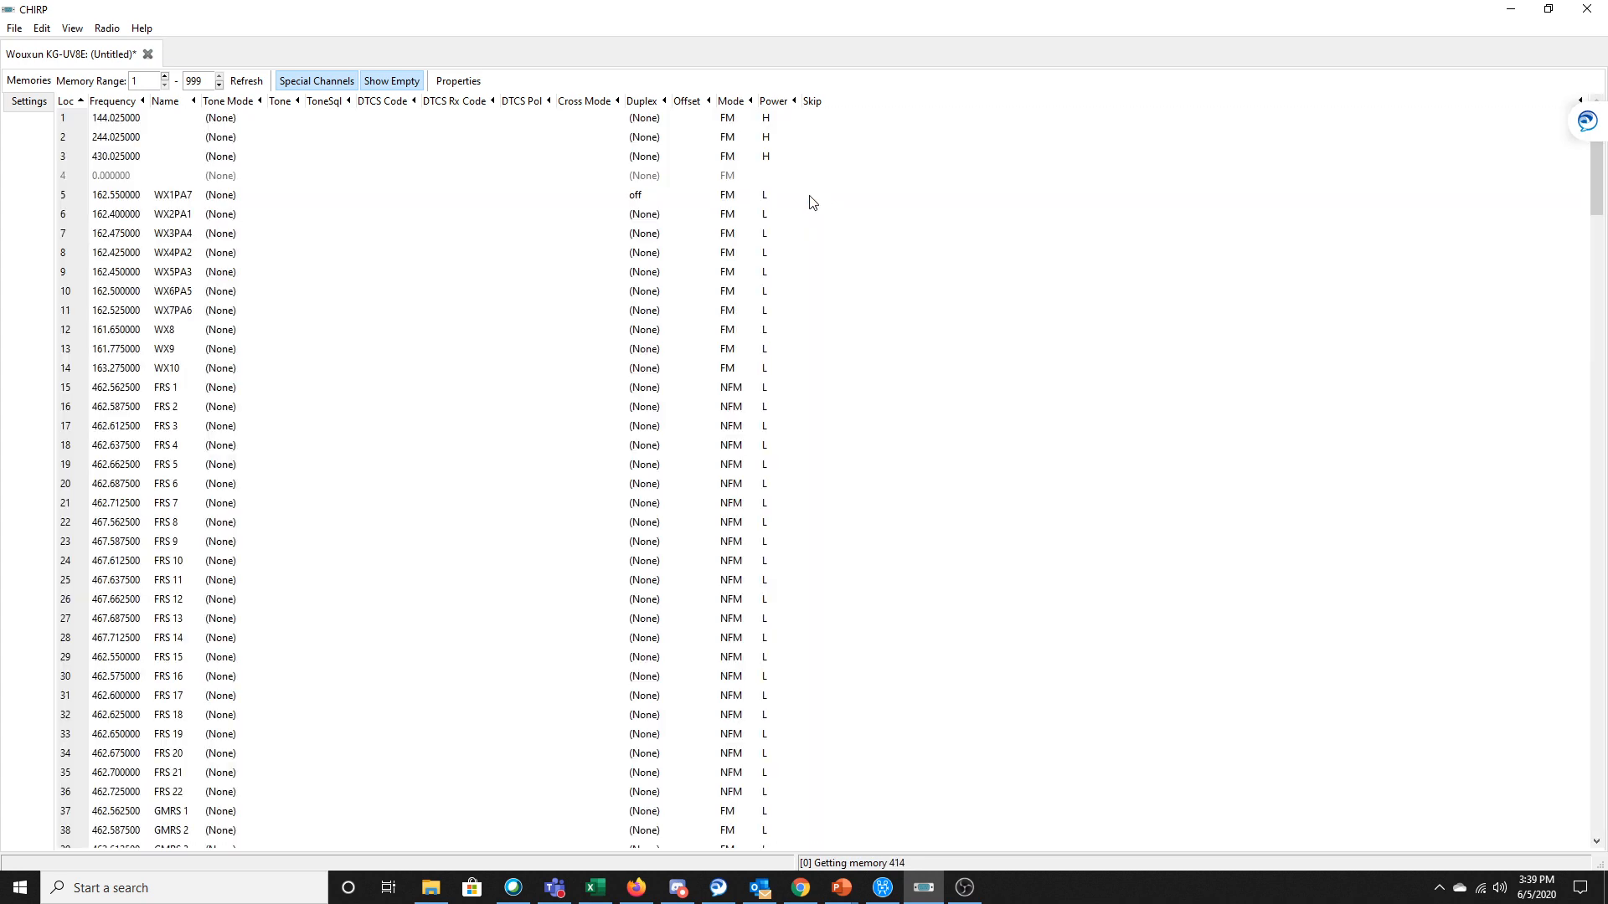
Step: Set the skip value of the WX1PA7 channel in memory 5 to S
{"action": "left_click", "coordinate": [59, 198]}
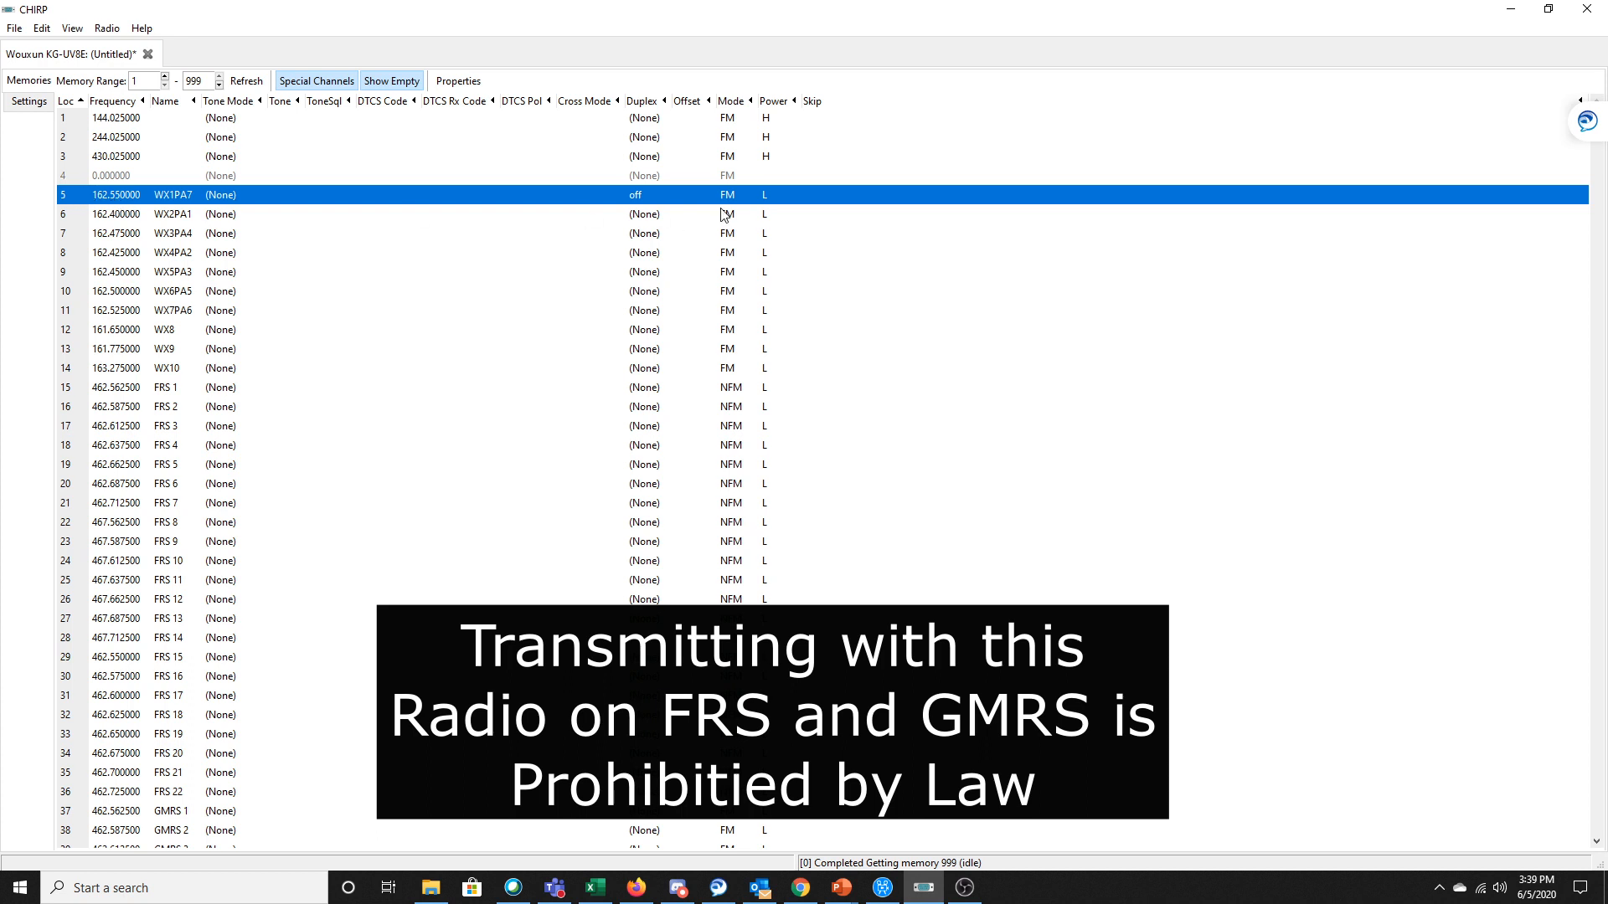
{"action": "left_click", "coordinate": [817, 202]}
{"action": "left_click", "coordinate": [820, 204]}
{"action": "left_click", "coordinate": [819, 235]}
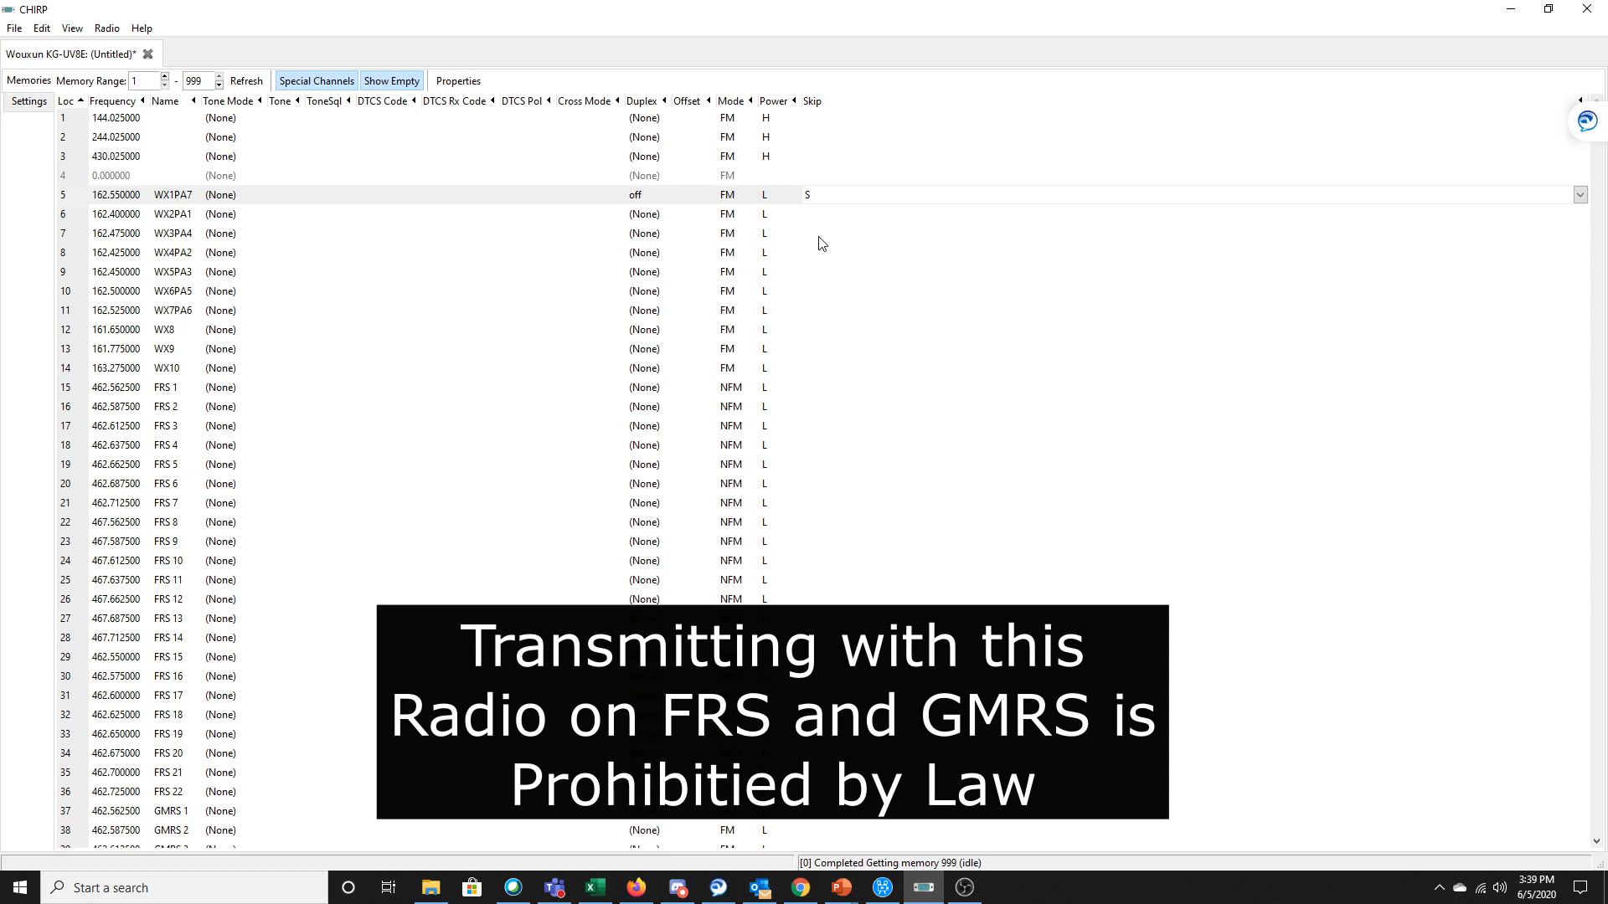
Step: Set the duplex of the FRS 1 channel in memory 15 to off
{"action": "scroll", "coordinate": [888, 385], "scroll_direction": "down", "scroll_amount": 3}
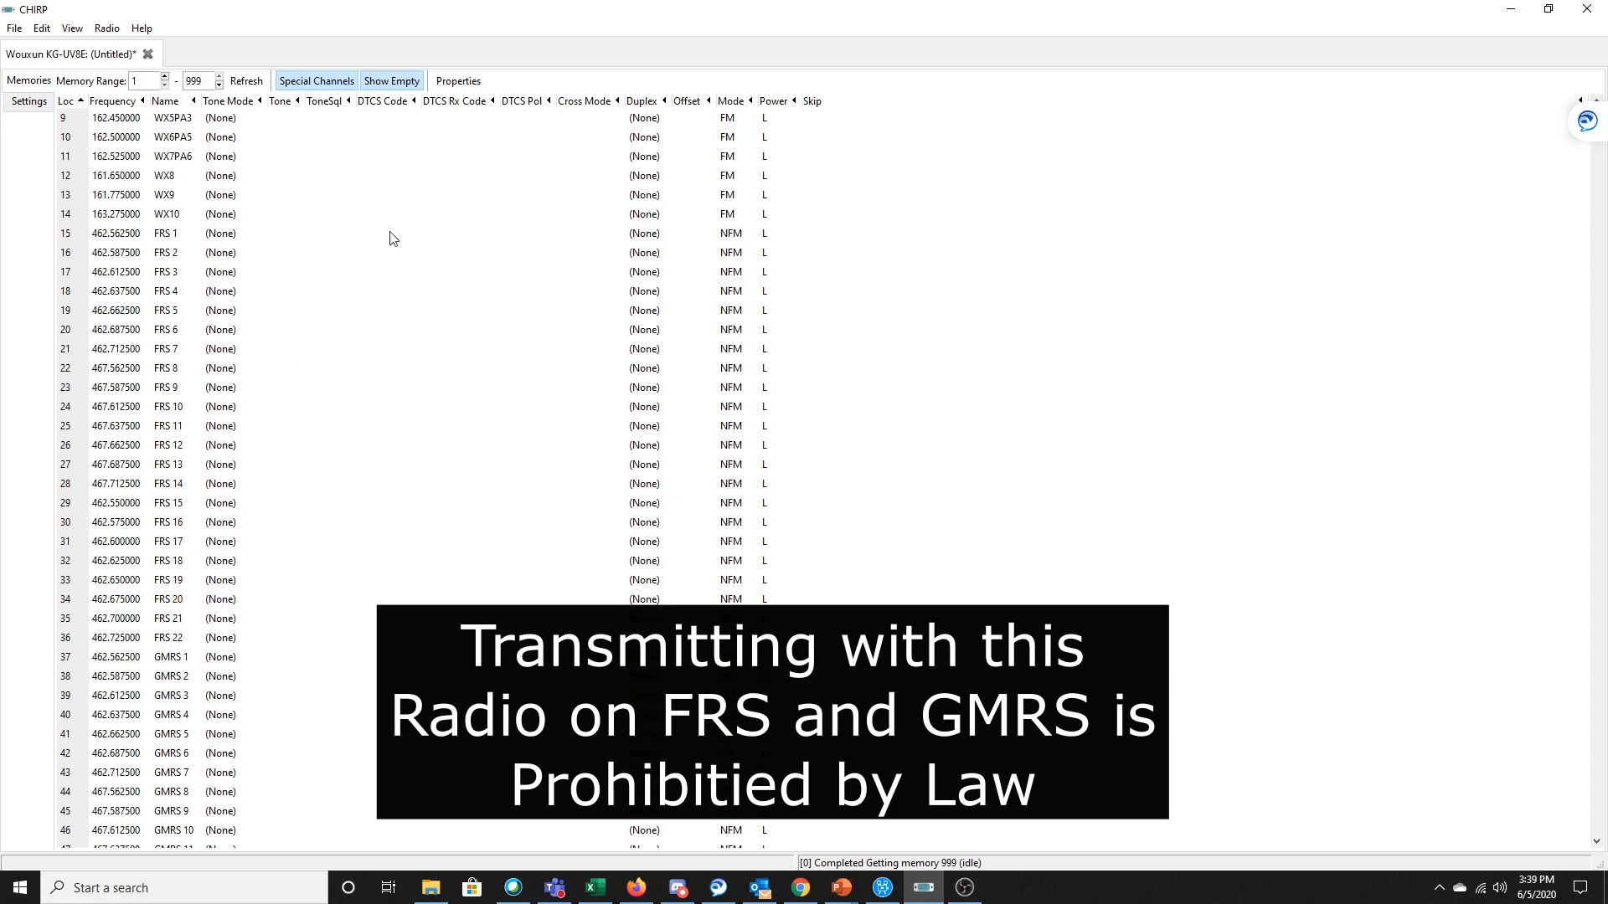
{"action": "scroll", "coordinate": [64, 233], "scroll_direction": "up", "scroll_amount": 1}
{"action": "left_click", "coordinate": [67, 234]}
{"action": "scroll", "coordinate": [202, 268], "scroll_direction": "up", "scroll_amount": 1}
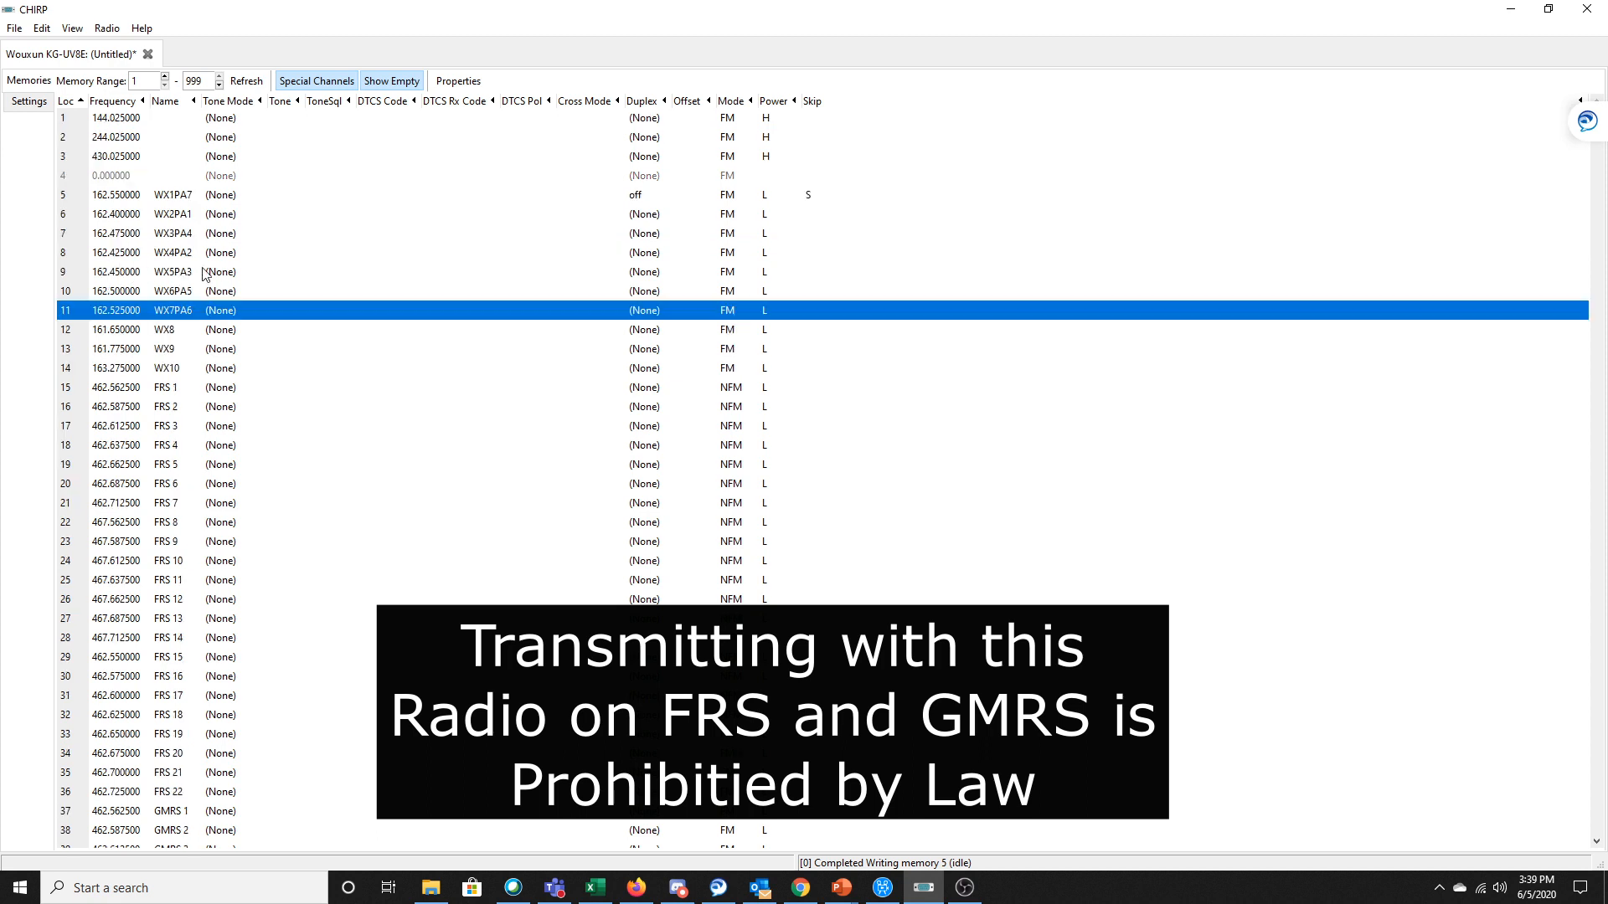
{"action": "scroll", "coordinate": [205, 275], "scroll_direction": "down", "scroll_amount": 1}
{"action": "left_click", "coordinate": [96, 312]}
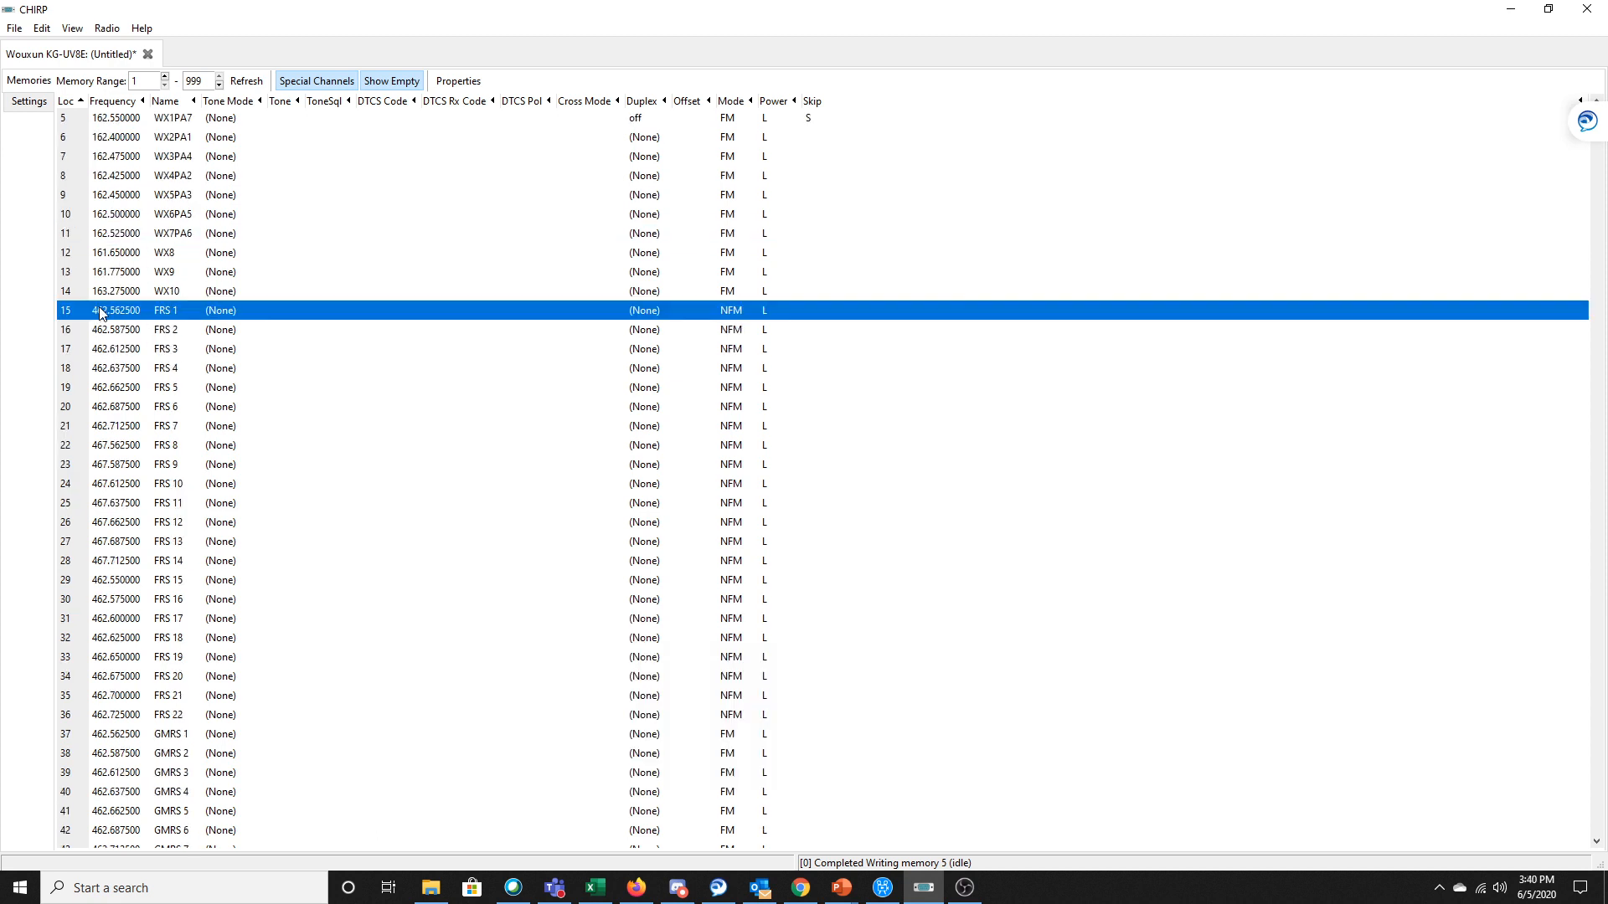
{"action": "left_click", "coordinate": [661, 311]}
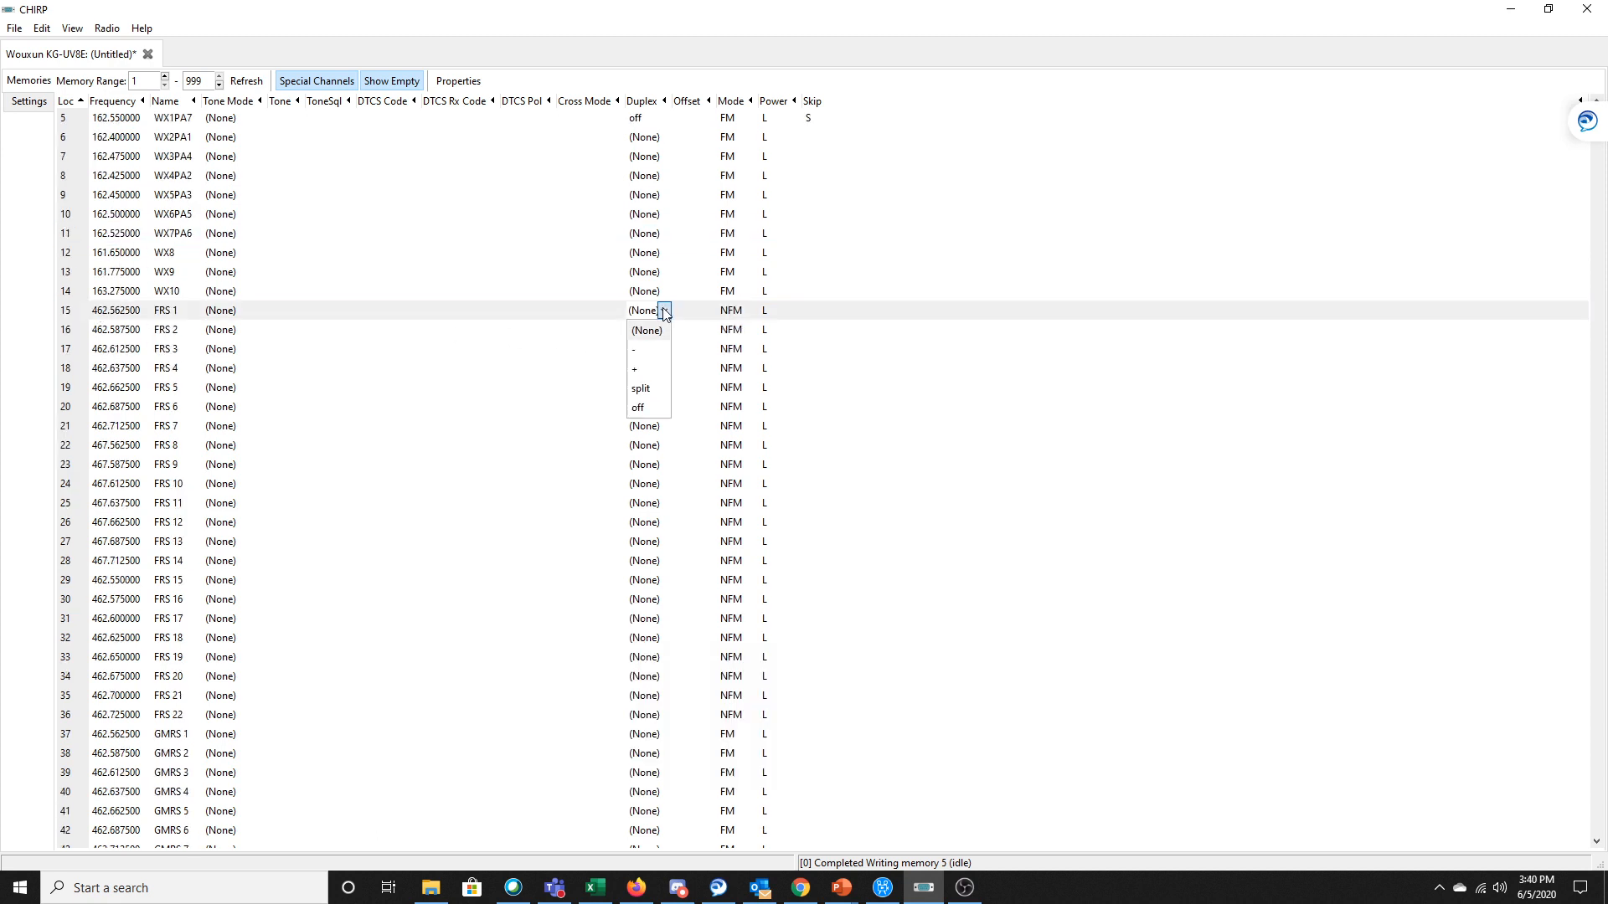
{"action": "left_click", "coordinate": [651, 407]}
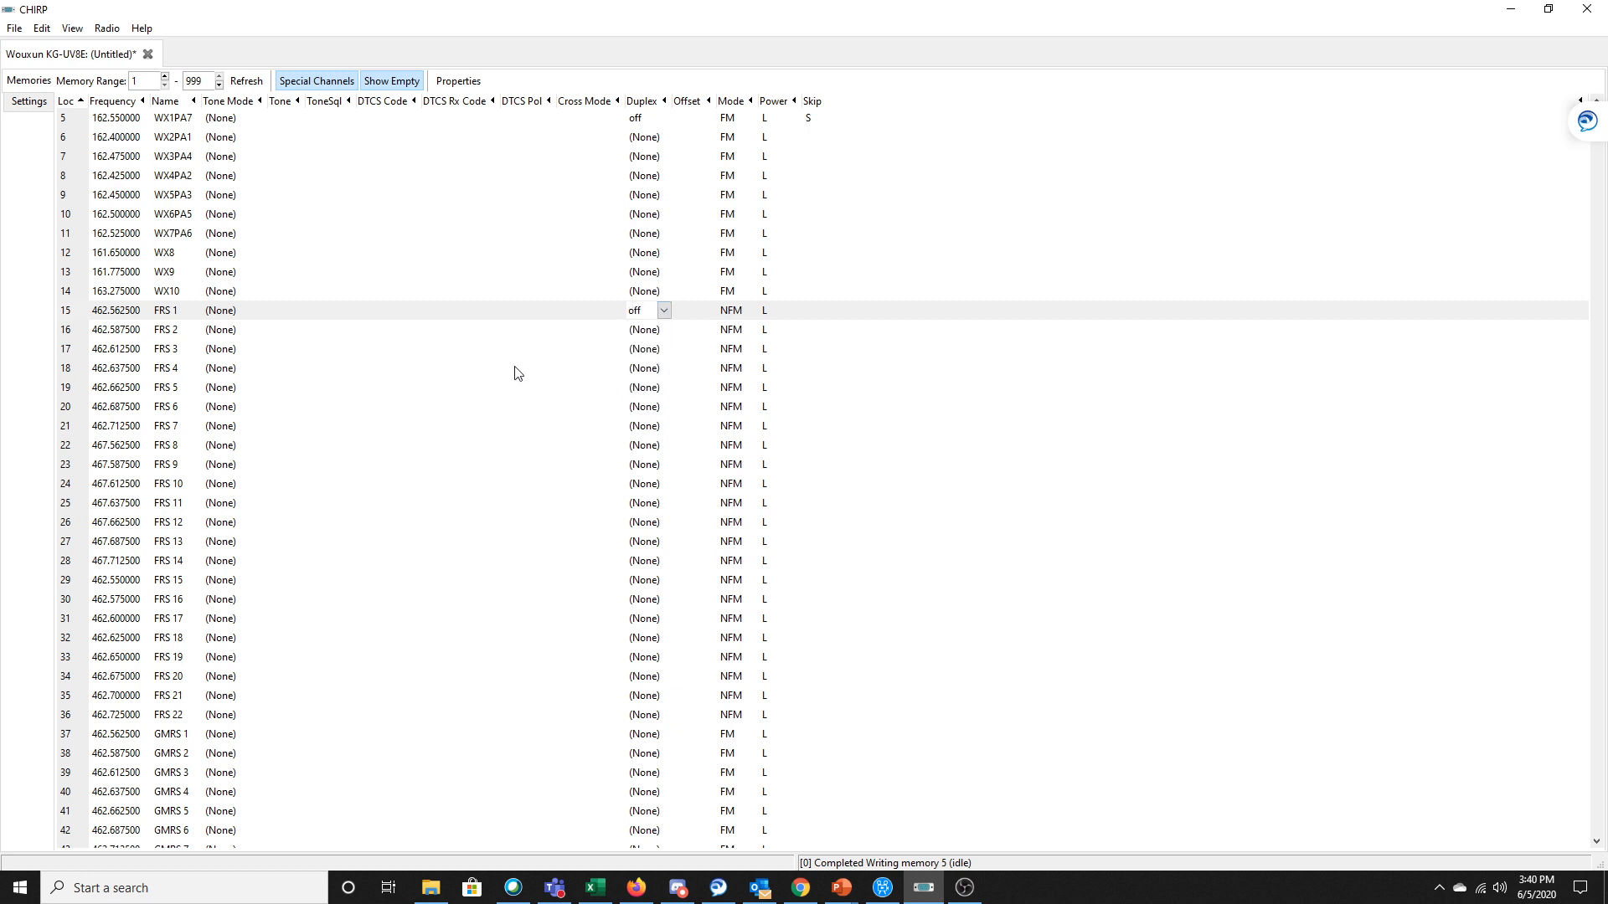
Step: Run a RepeaterBook proximity query for location Chicago with distance 25 and the 2 meters (144MHz) band
{"action": "scroll", "coordinate": [516, 373], "scroll_direction": "down", "scroll_amount": 10}
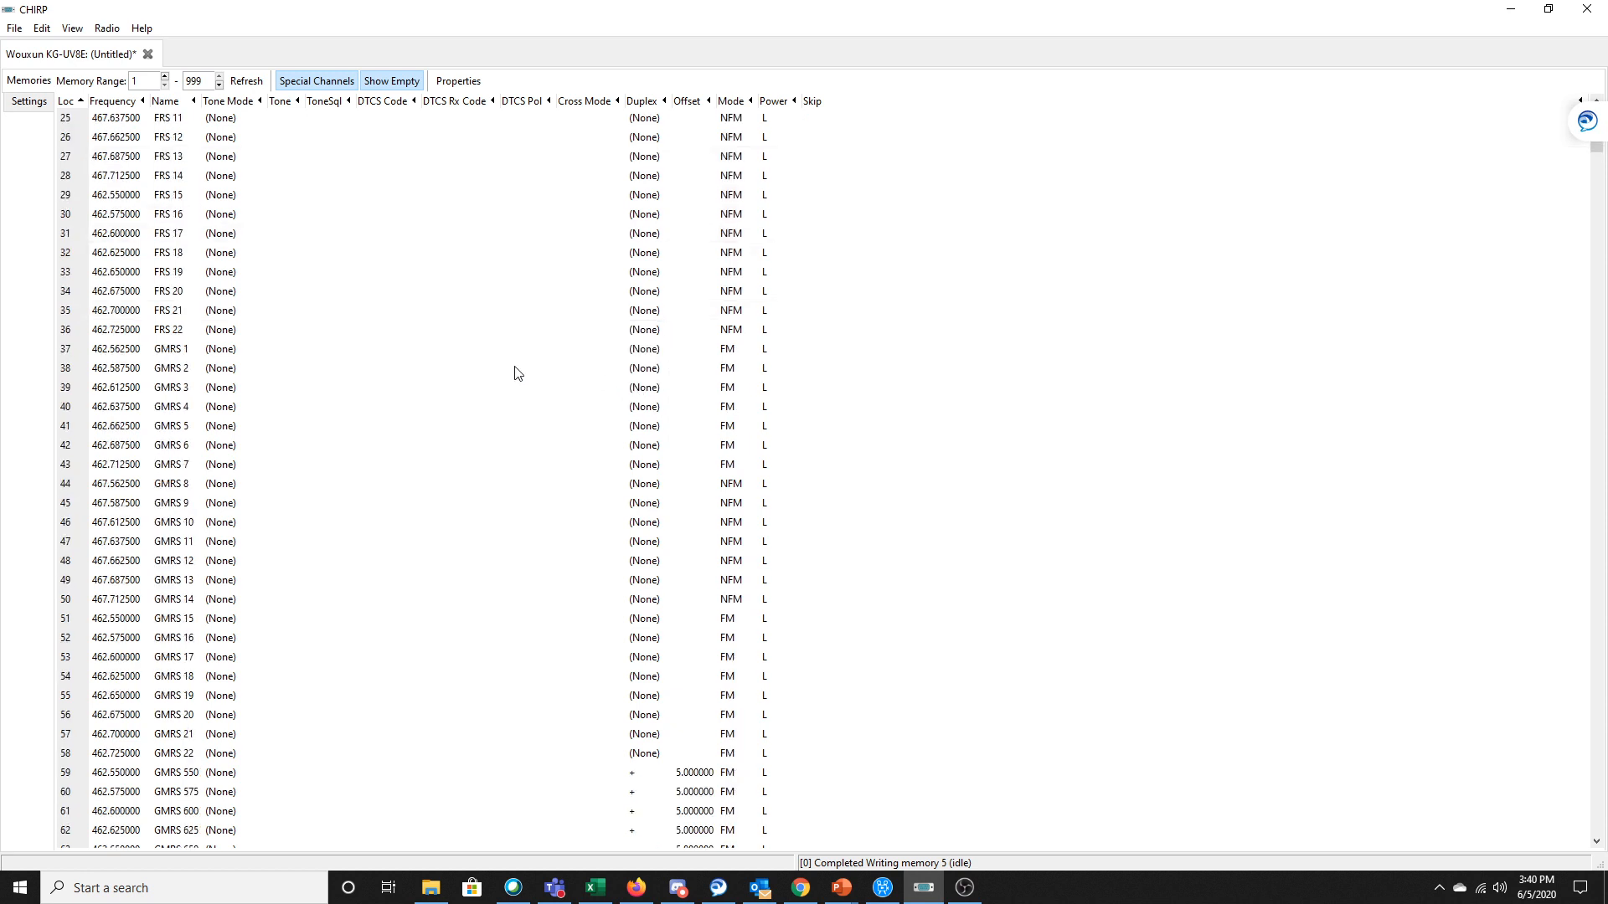
{"action": "scroll", "coordinate": [517, 373], "scroll_direction": "down", "scroll_amount": 4}
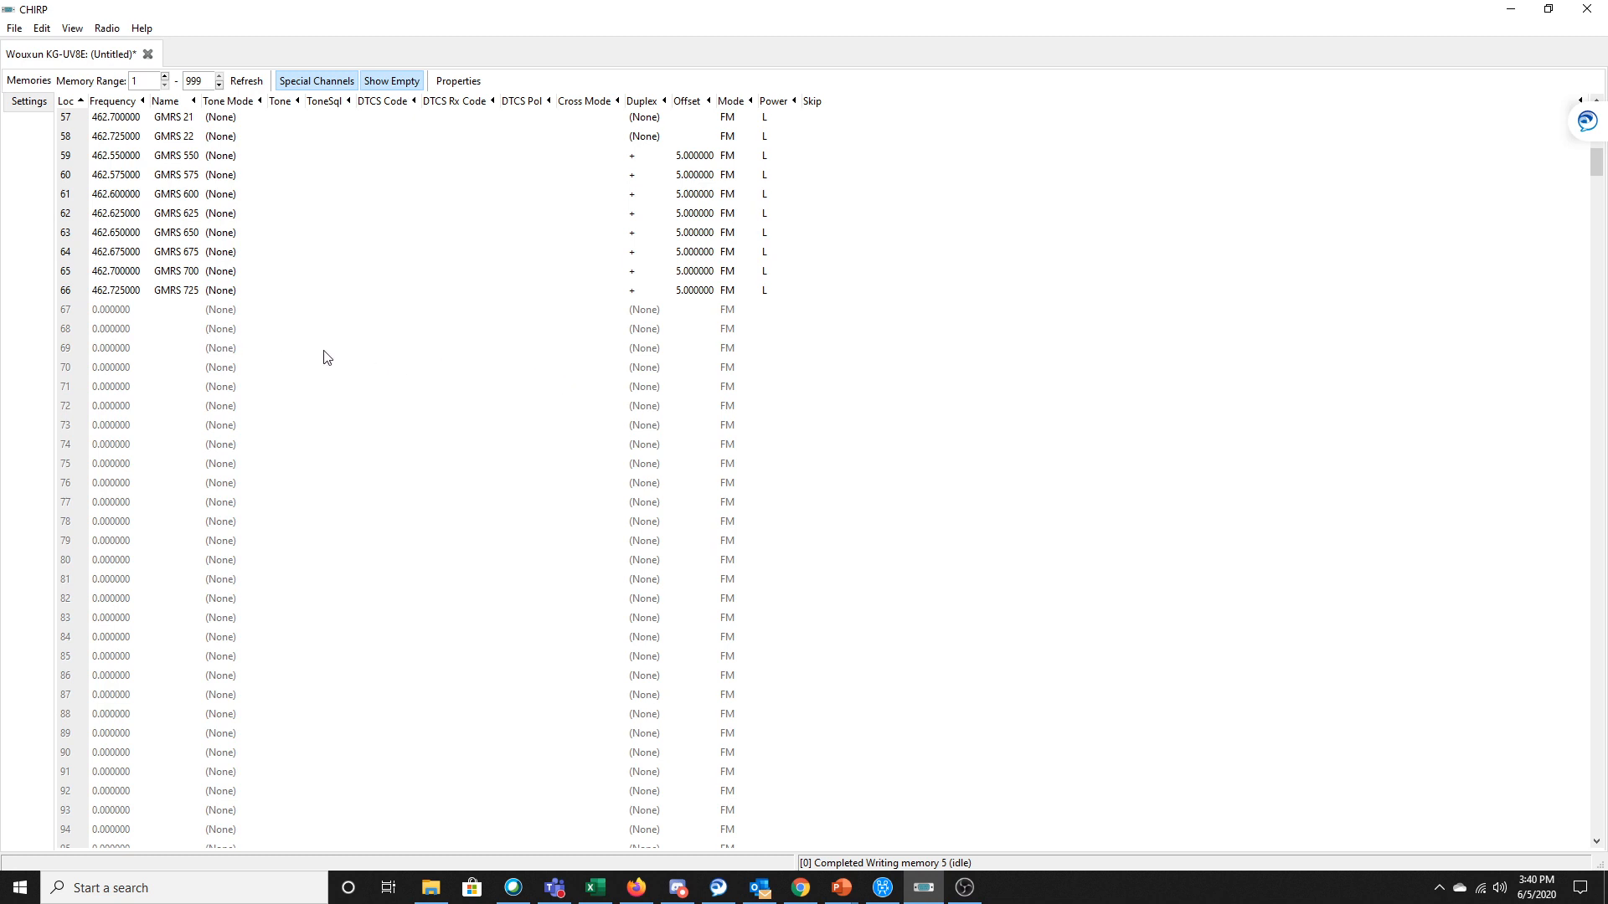
{"action": "left_click", "coordinate": [107, 28]}
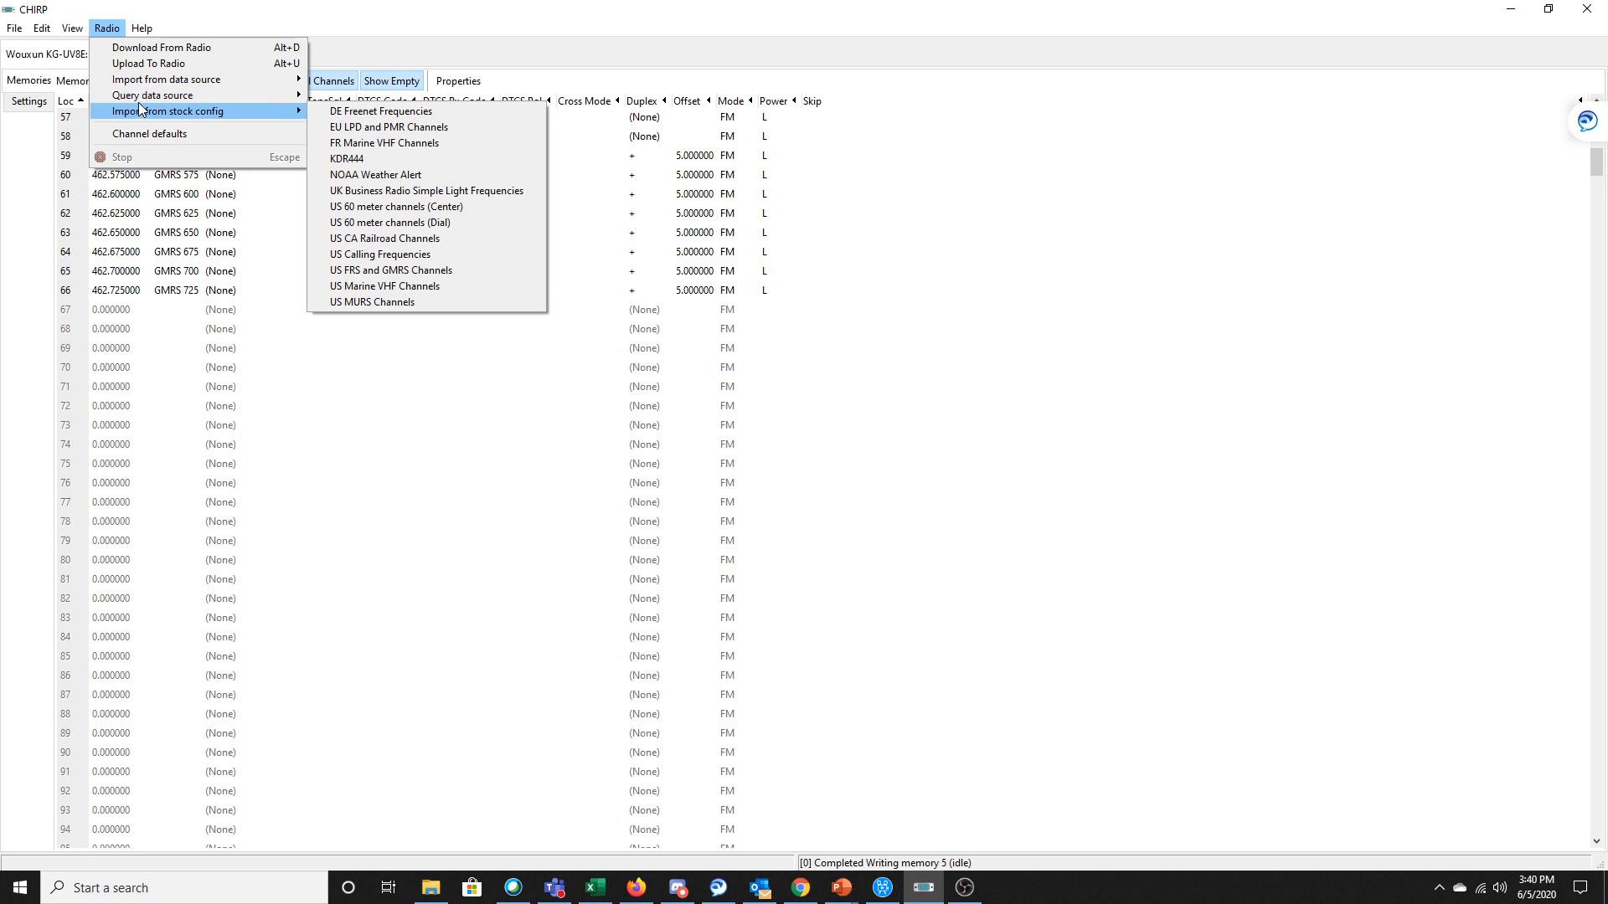
{"action": "mouse_move", "coordinate": [151, 95]}
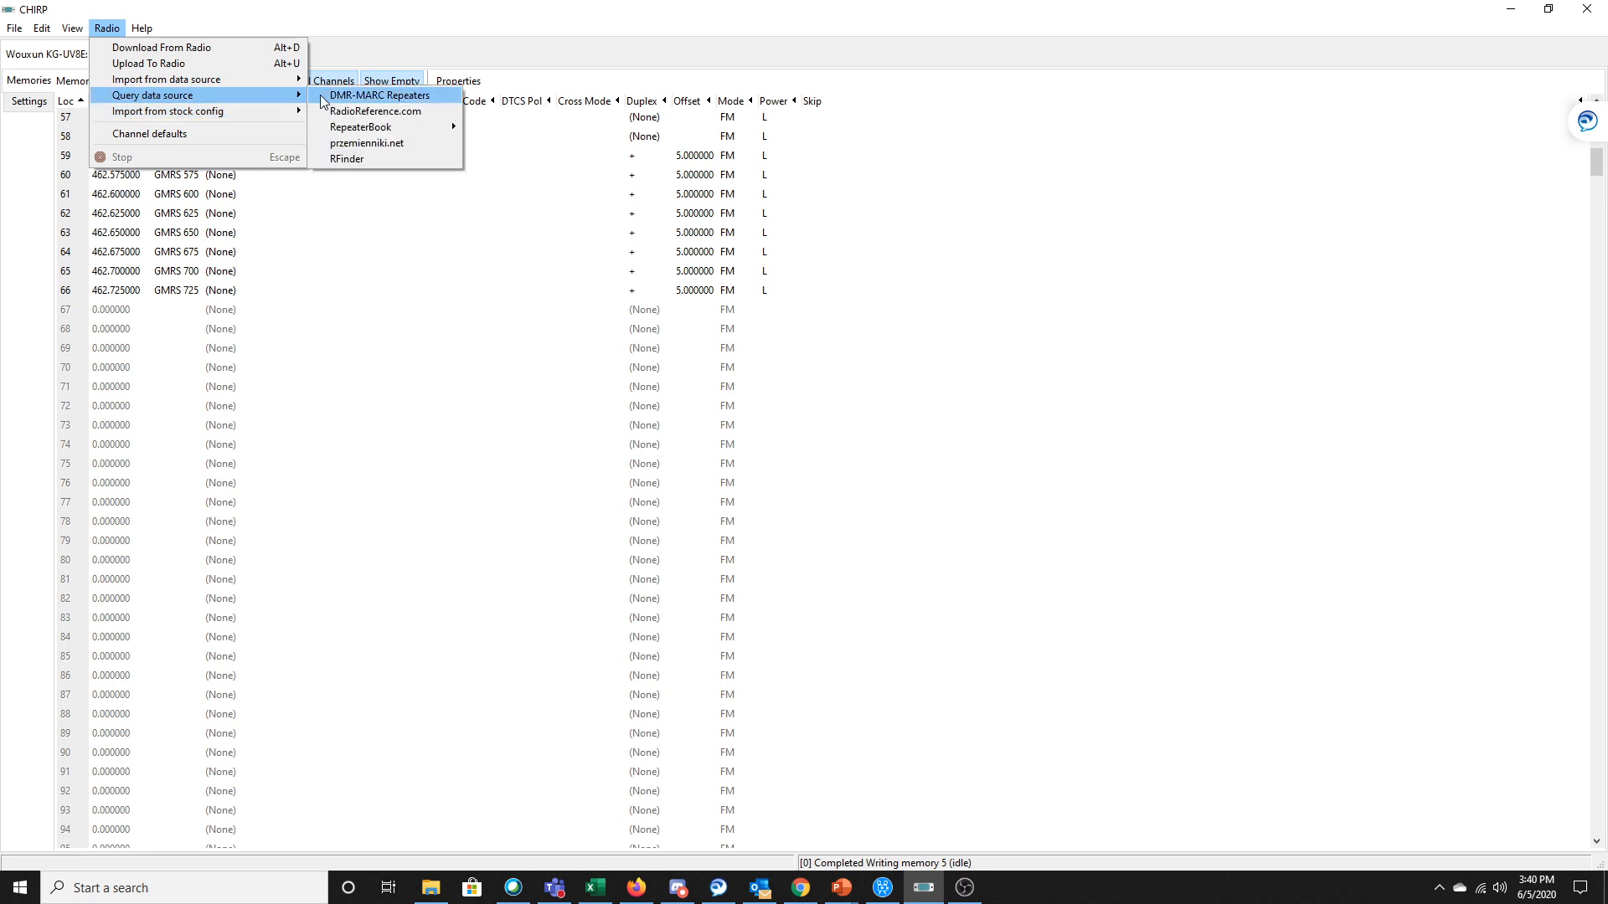
{"action": "mouse_move", "coordinate": [404, 133]}
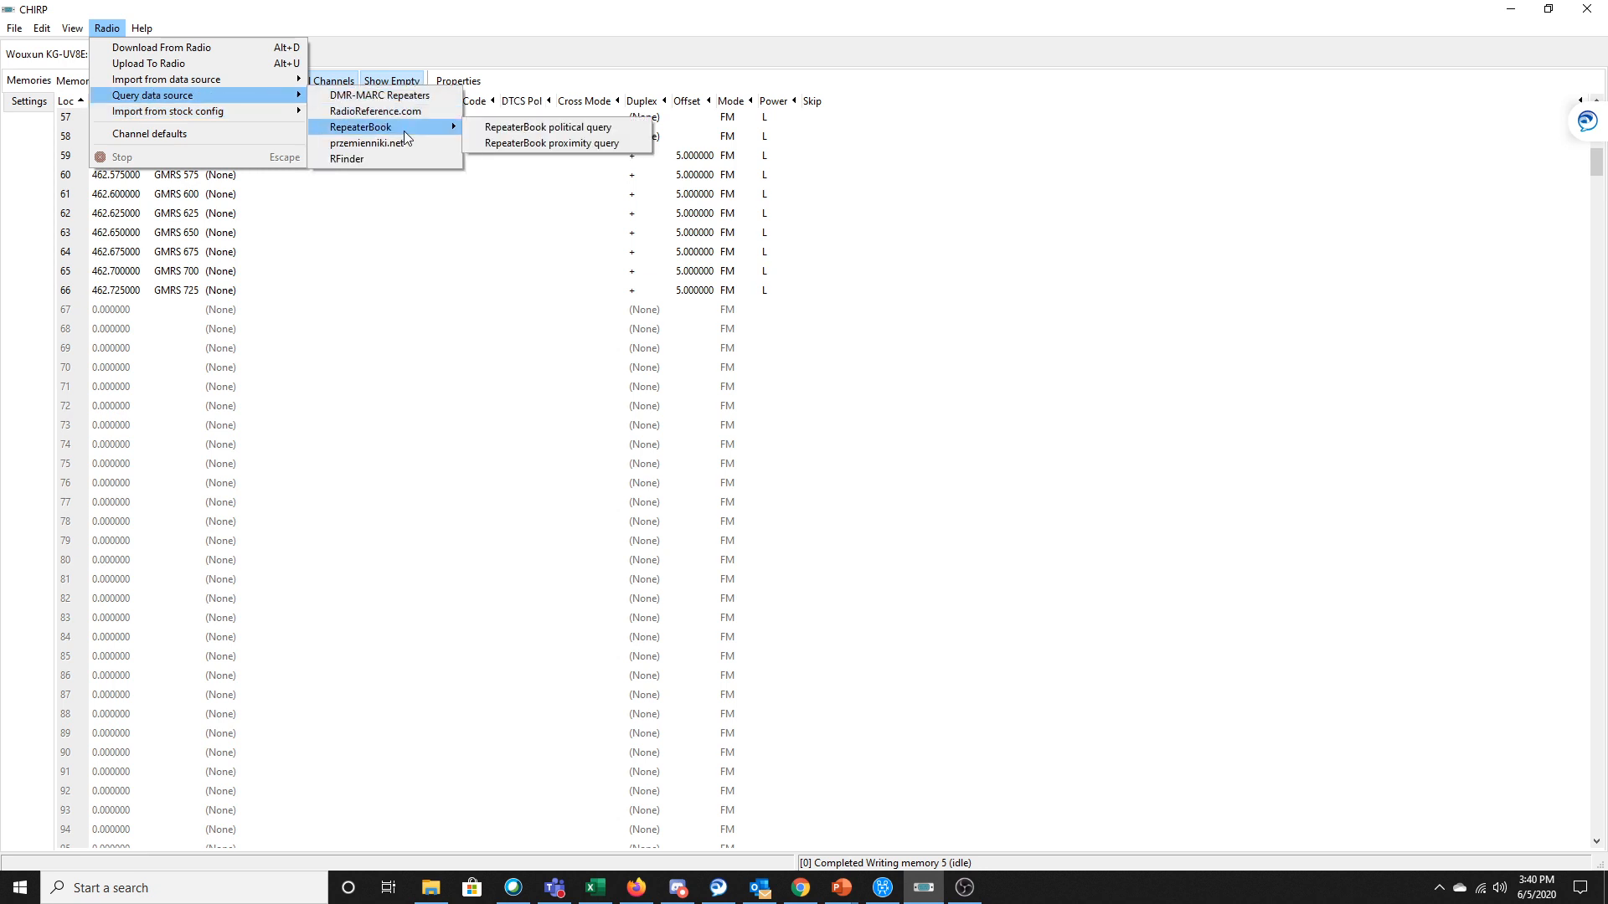
{"action": "left_click", "coordinate": [551, 144]}
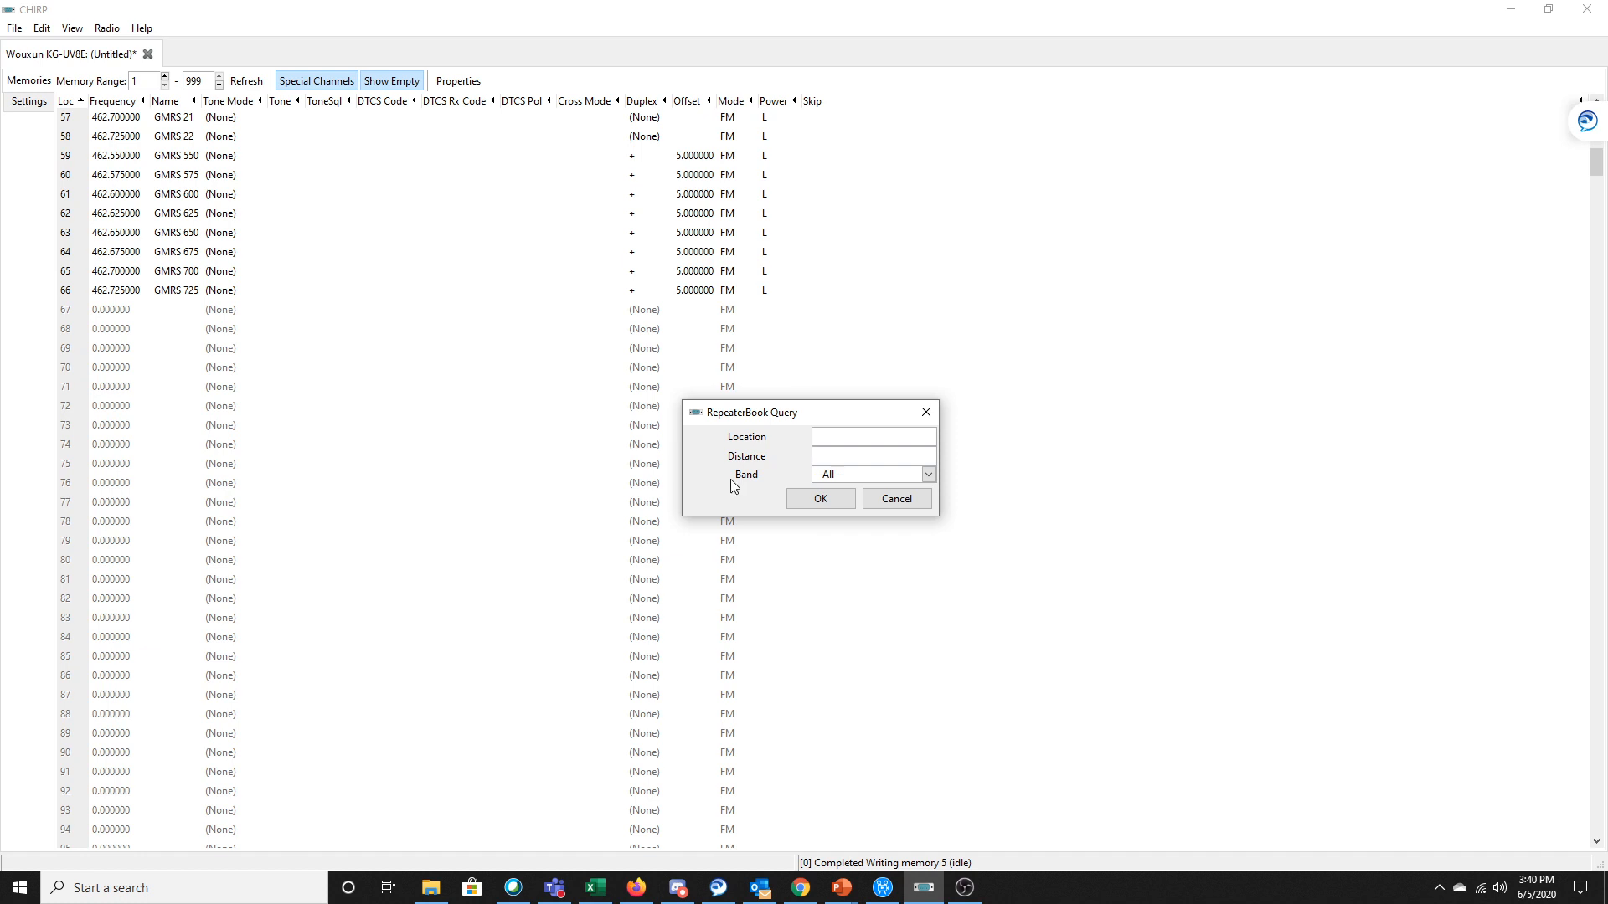
{"action": "type", "text": "Chicago"}
{"action": "type", "text": "25"}
{"action": "left_click", "coordinate": [927, 475]}
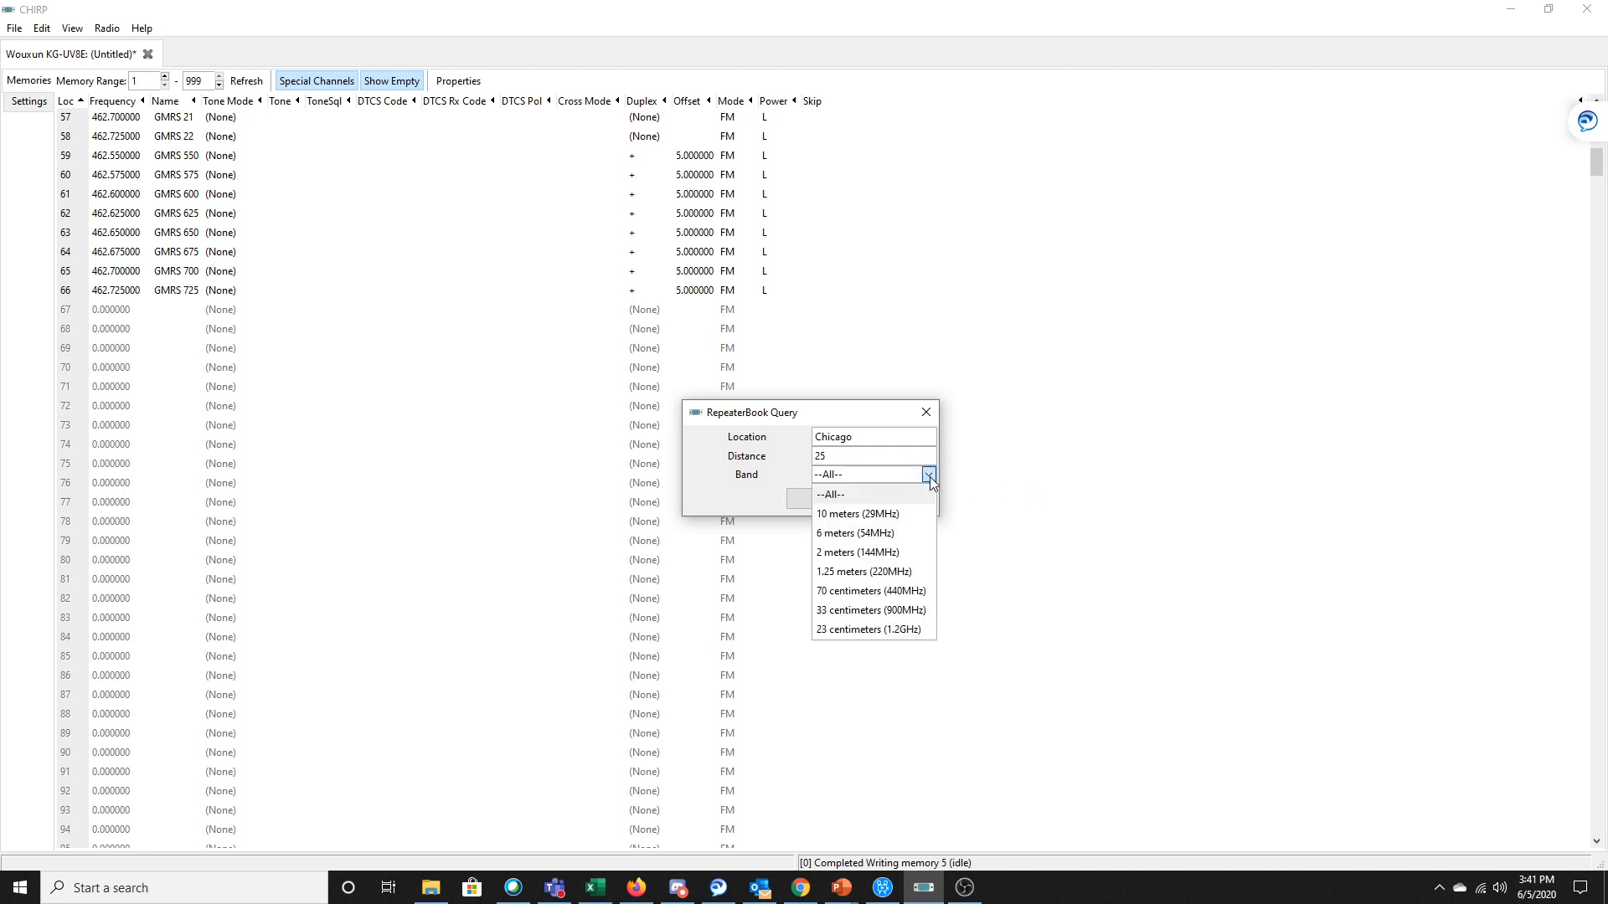
{"action": "left_click", "coordinate": [888, 553]}
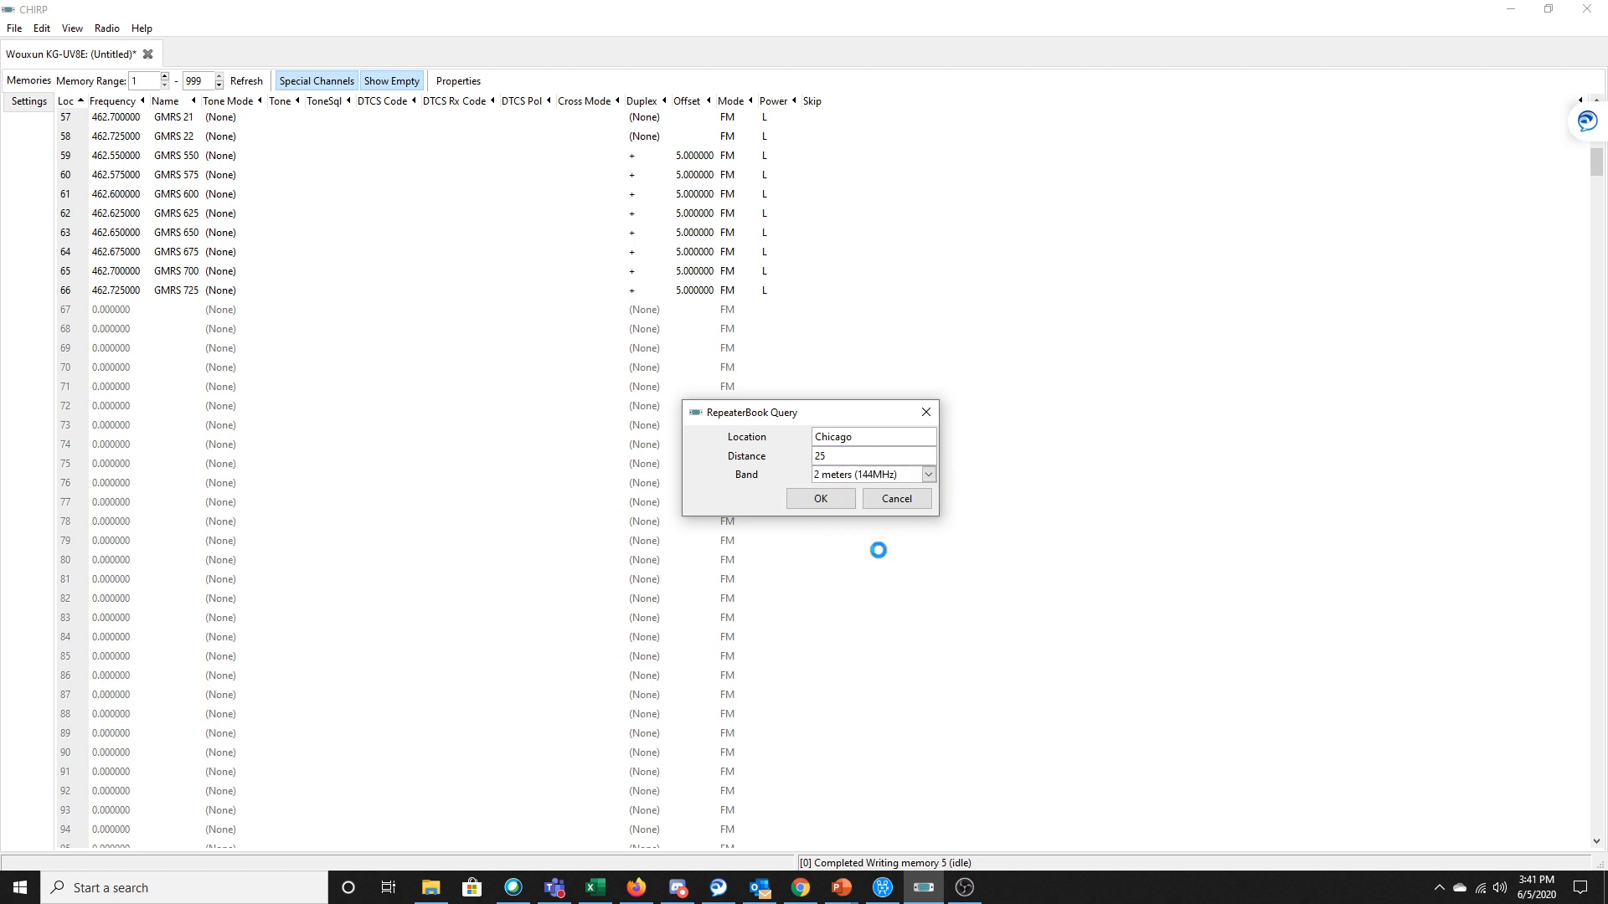
{"action": "left_click", "coordinate": [828, 499]}
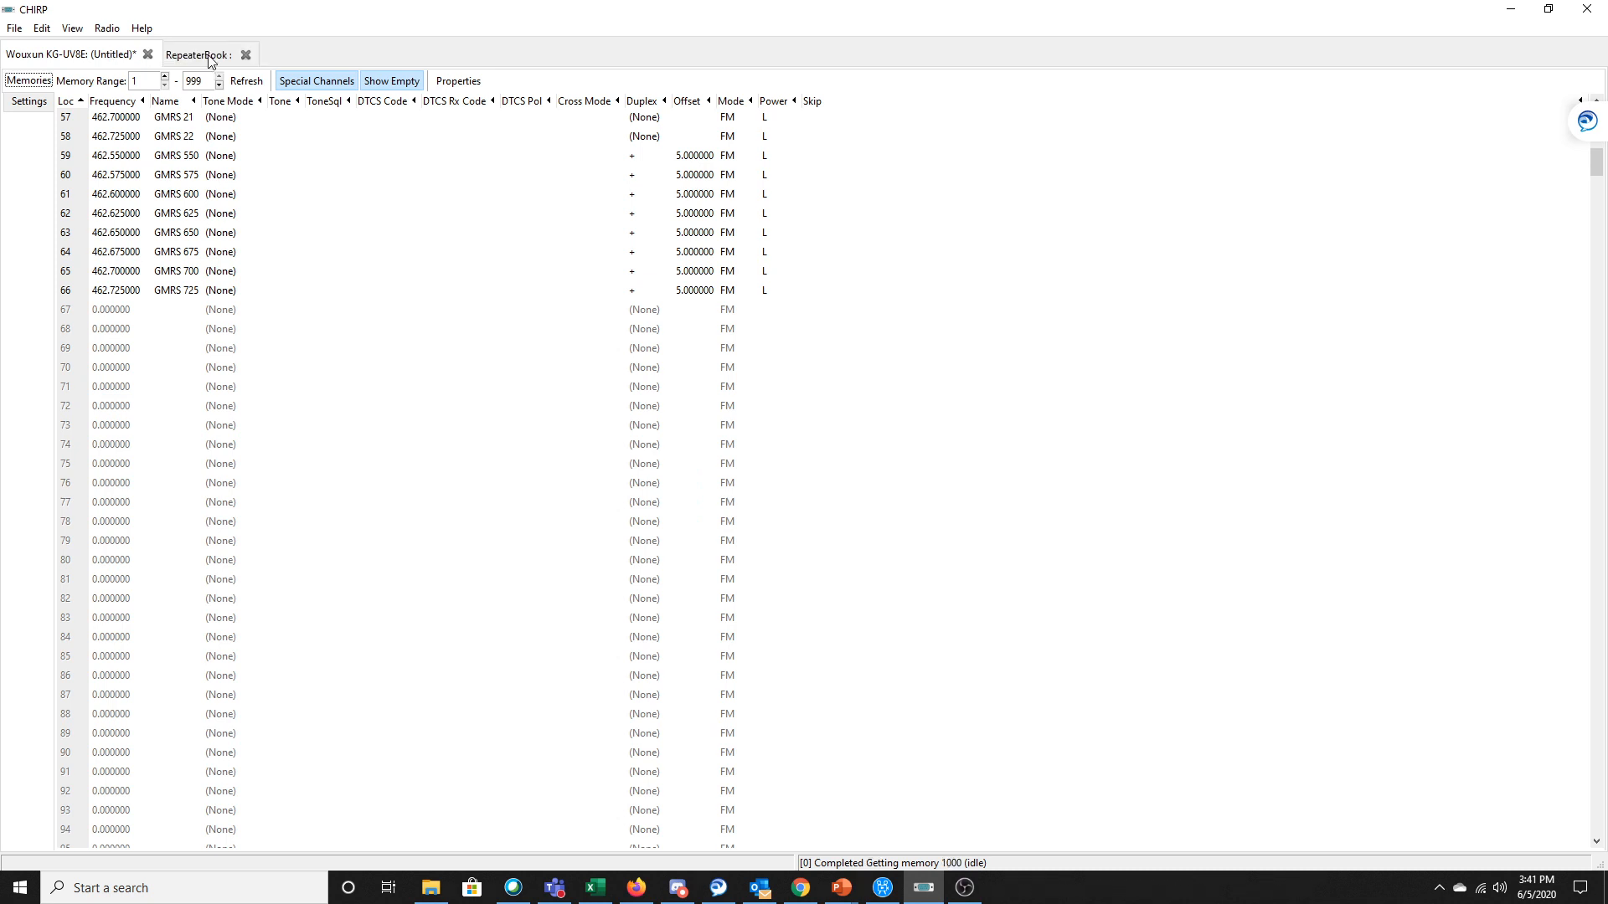
Step: Copy the repeaters in locations 1 to 11 of the RepeaterBook results
{"action": "left_click", "coordinate": [210, 59]}
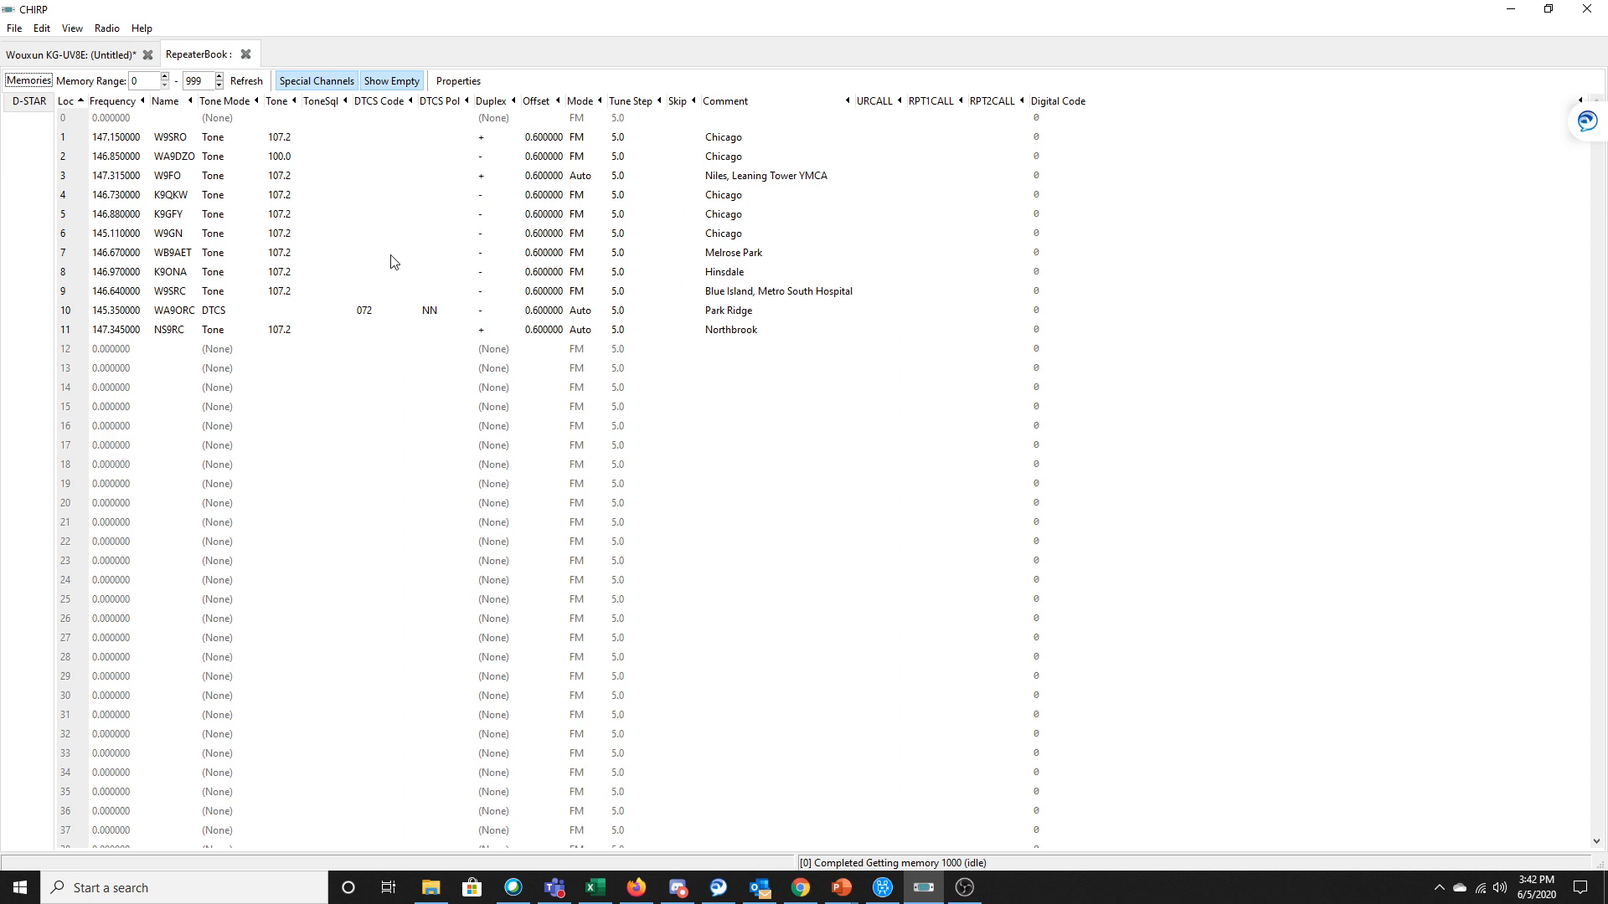
{"action": "left_click", "coordinate": [76, 143]}
{"action": "key", "text": "shift+Down"}
{"action": "key", "text": "shift+Down"}
{"action": "key", "text": "shift+Down"}
{"action": "key", "text": "shift+Down"}
{"action": "key", "text": "shift+Down"}
{"action": "key", "text": "shift+Down"}
{"action": "key", "text": "shift+Down"}
{"action": "key", "text": "shift+Down"}
{"action": "key", "text": "shift+Down"}
{"action": "key", "text": "shift+Down"}
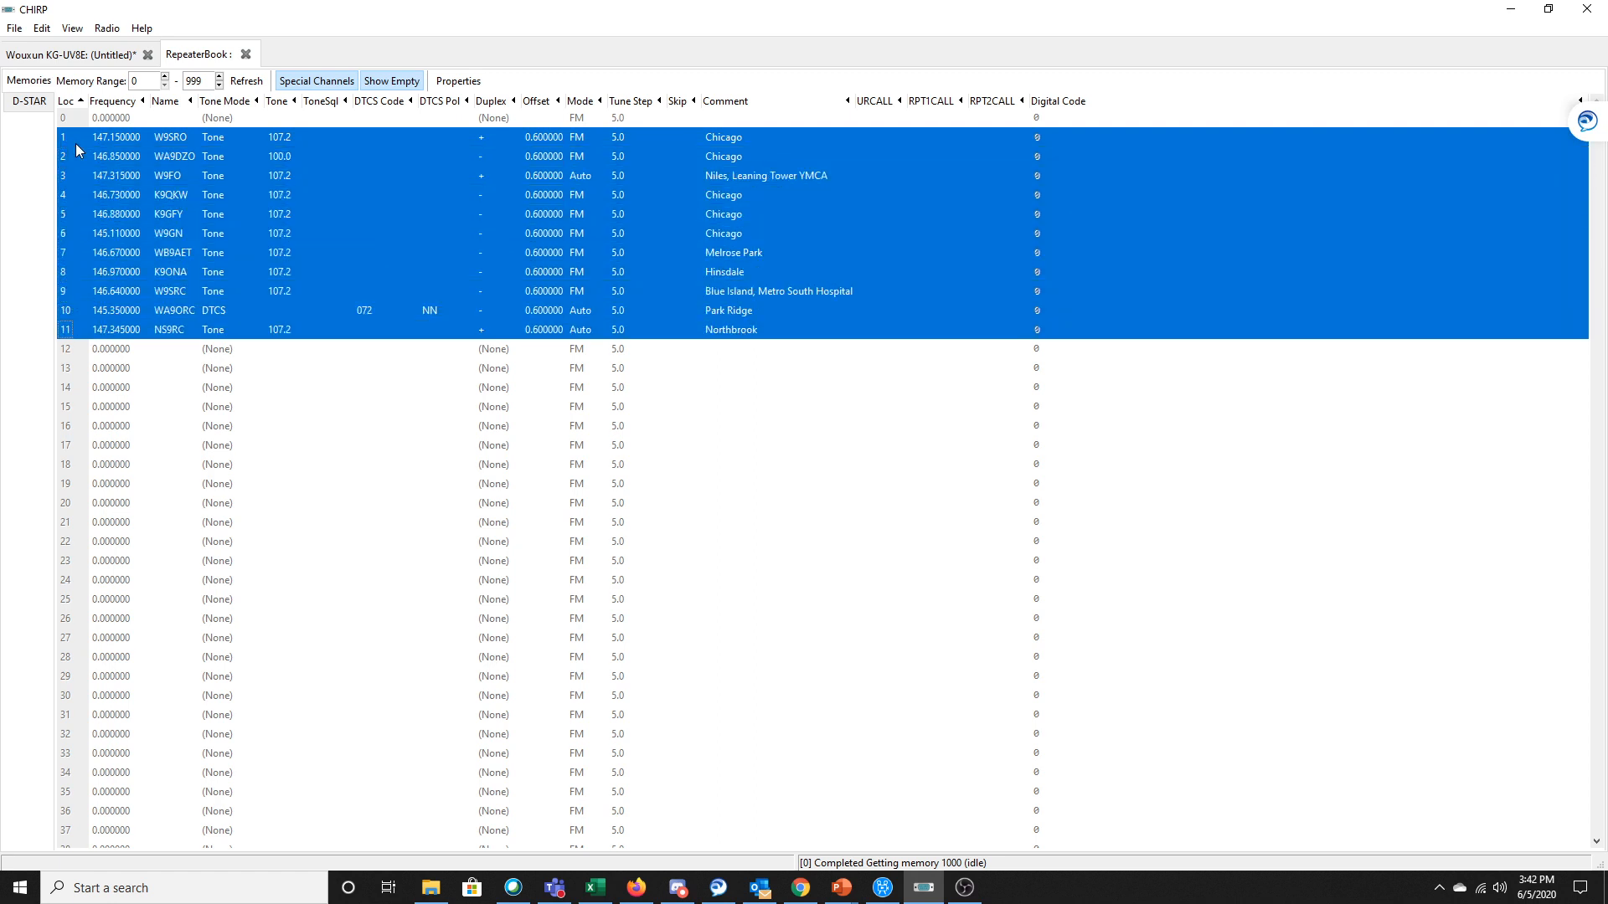
{"action": "right_click", "coordinate": [86, 197]}
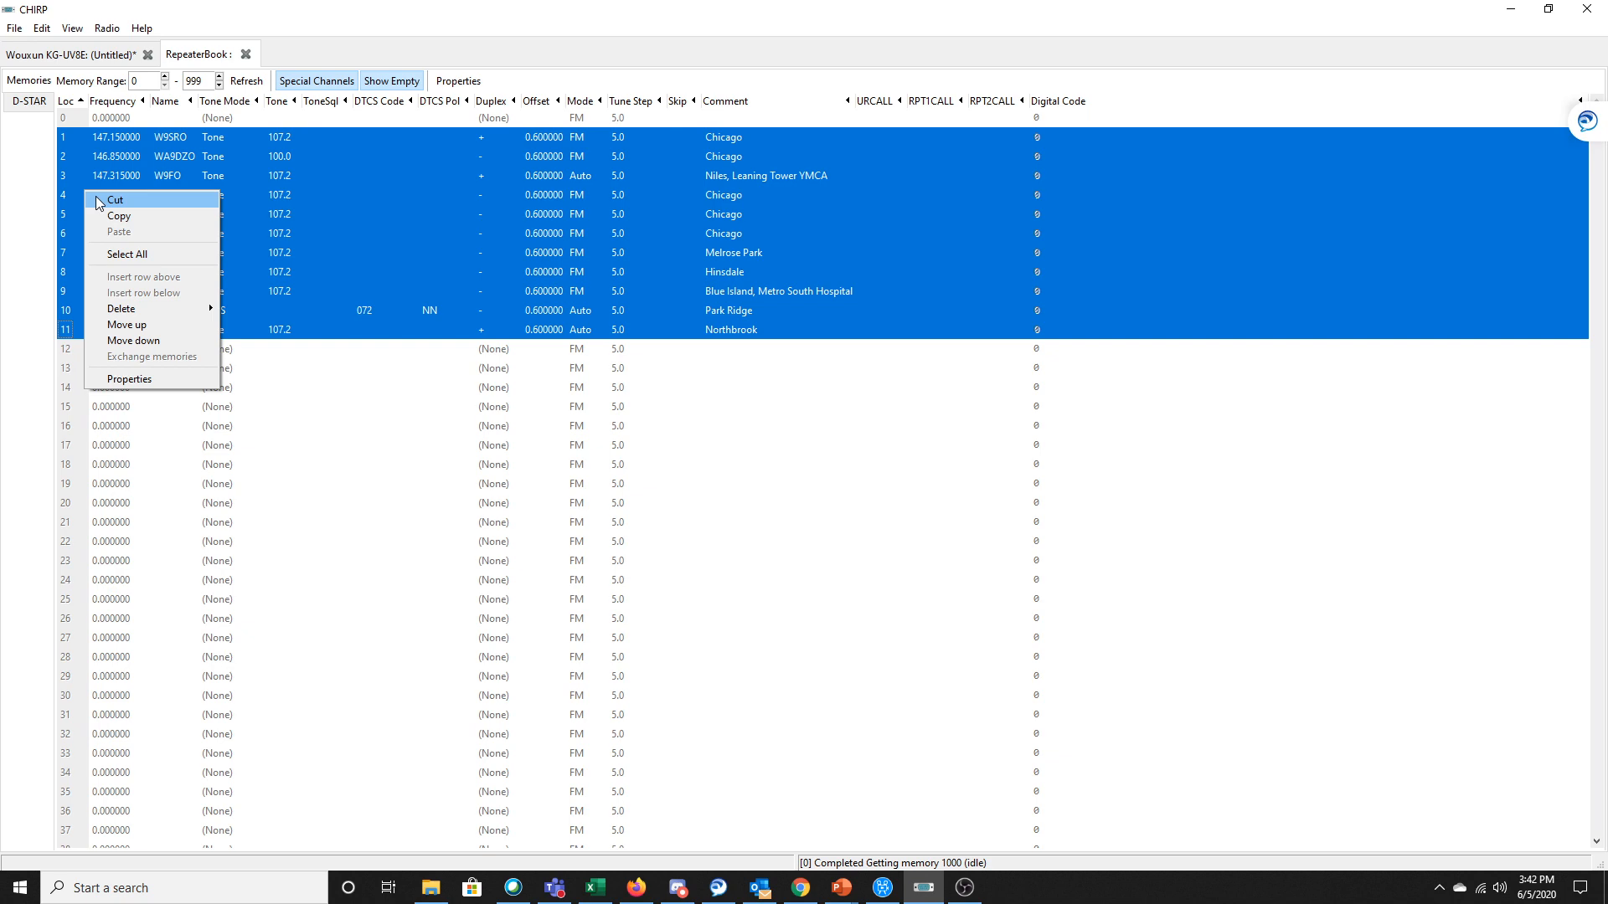
{"action": "left_click", "coordinate": [107, 216]}
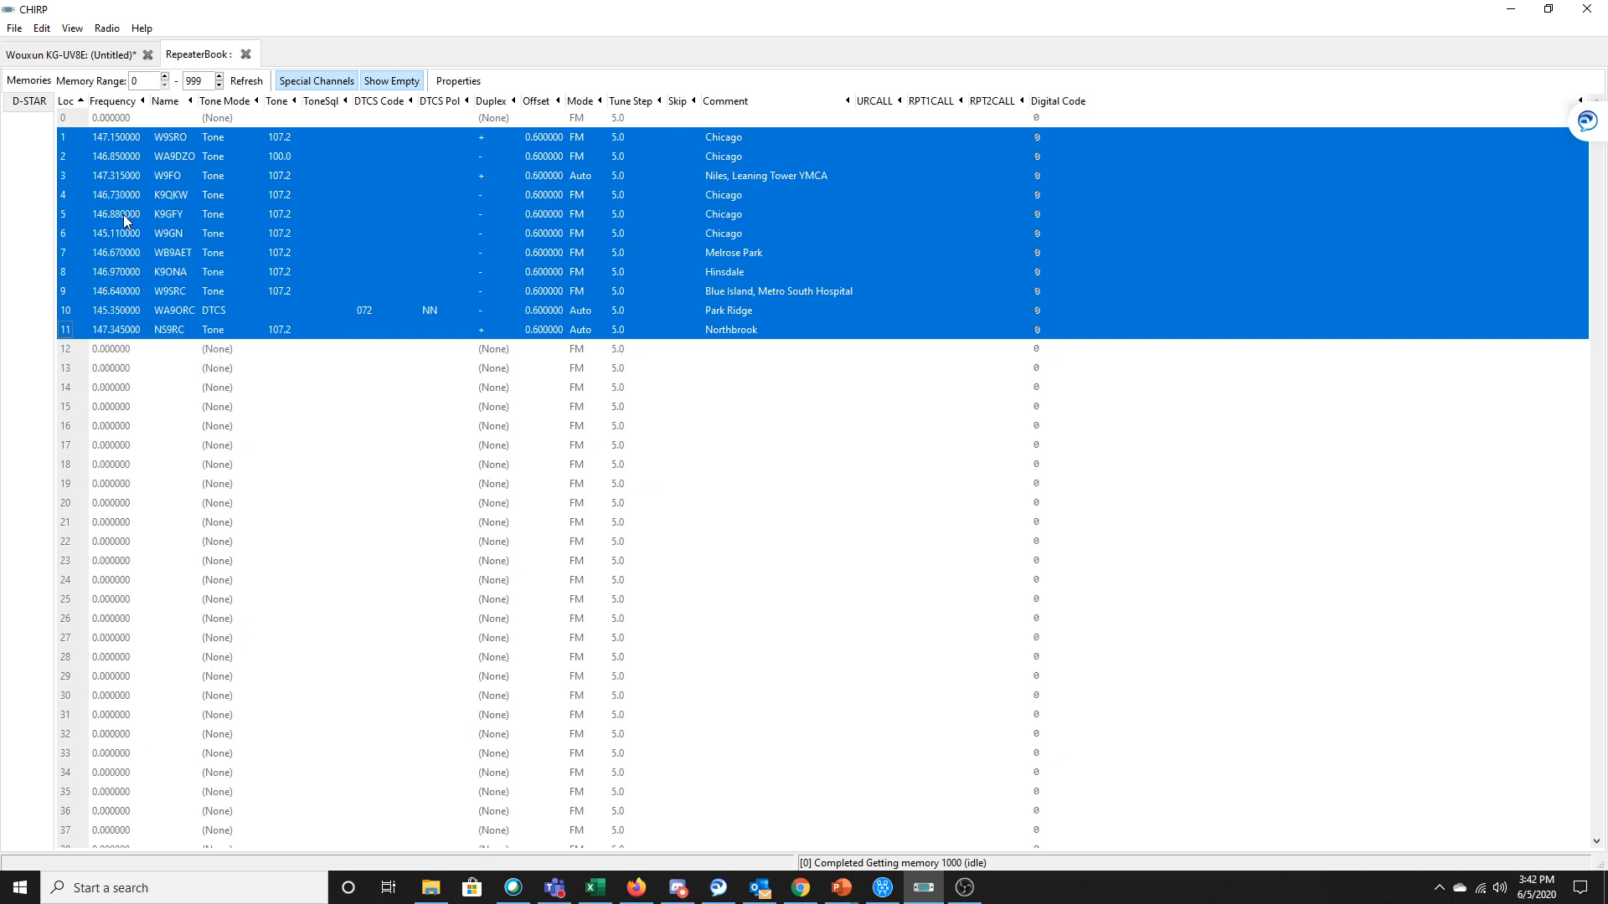
Step: Paste the copied repeaters into the Wouxun KG-UV8E memories starting at location 70
{"action": "left_click", "coordinate": [67, 54]}
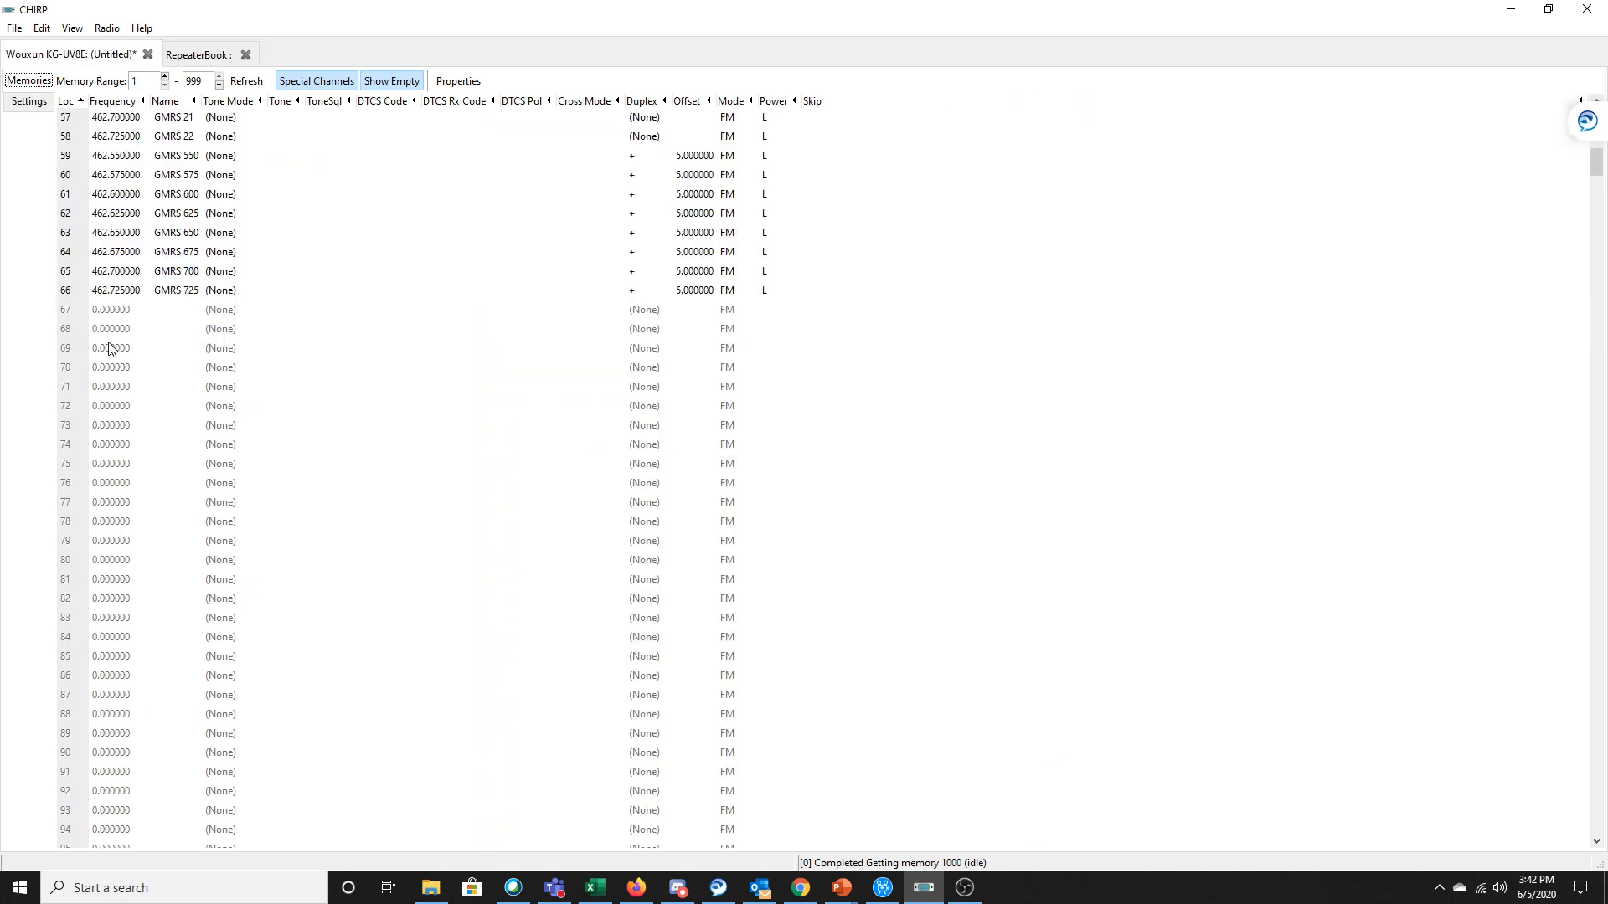
{"action": "left_click", "coordinate": [67, 367]}
{"action": "scroll", "coordinate": [187, 438], "scroll_direction": "down", "scroll_amount": 12}
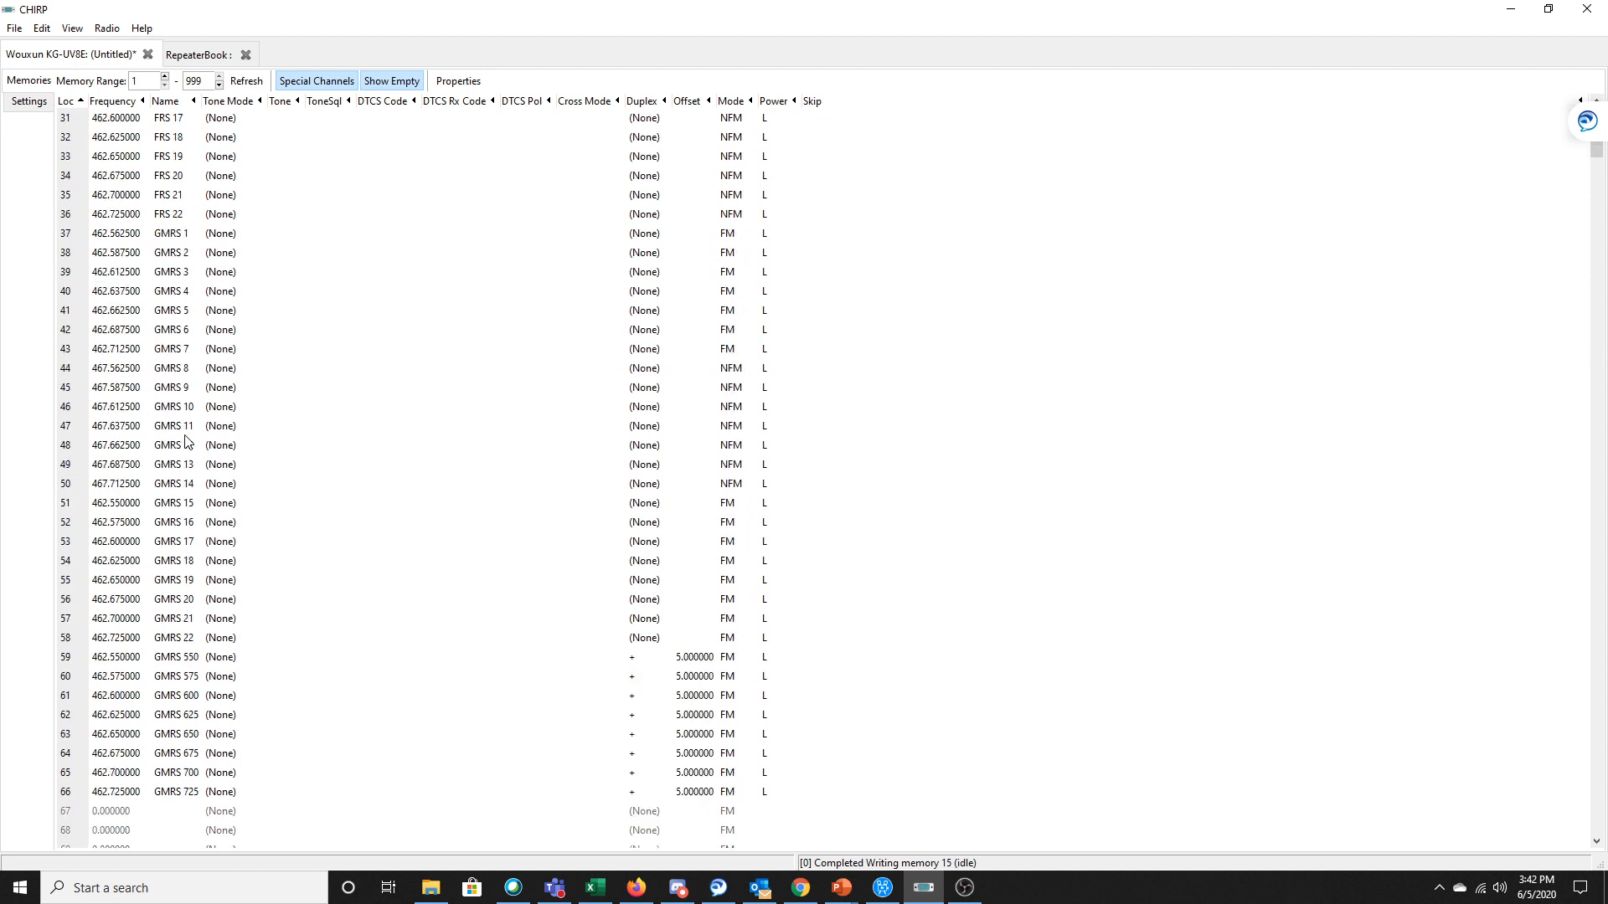
{"action": "left_click", "coordinate": [67, 174]}
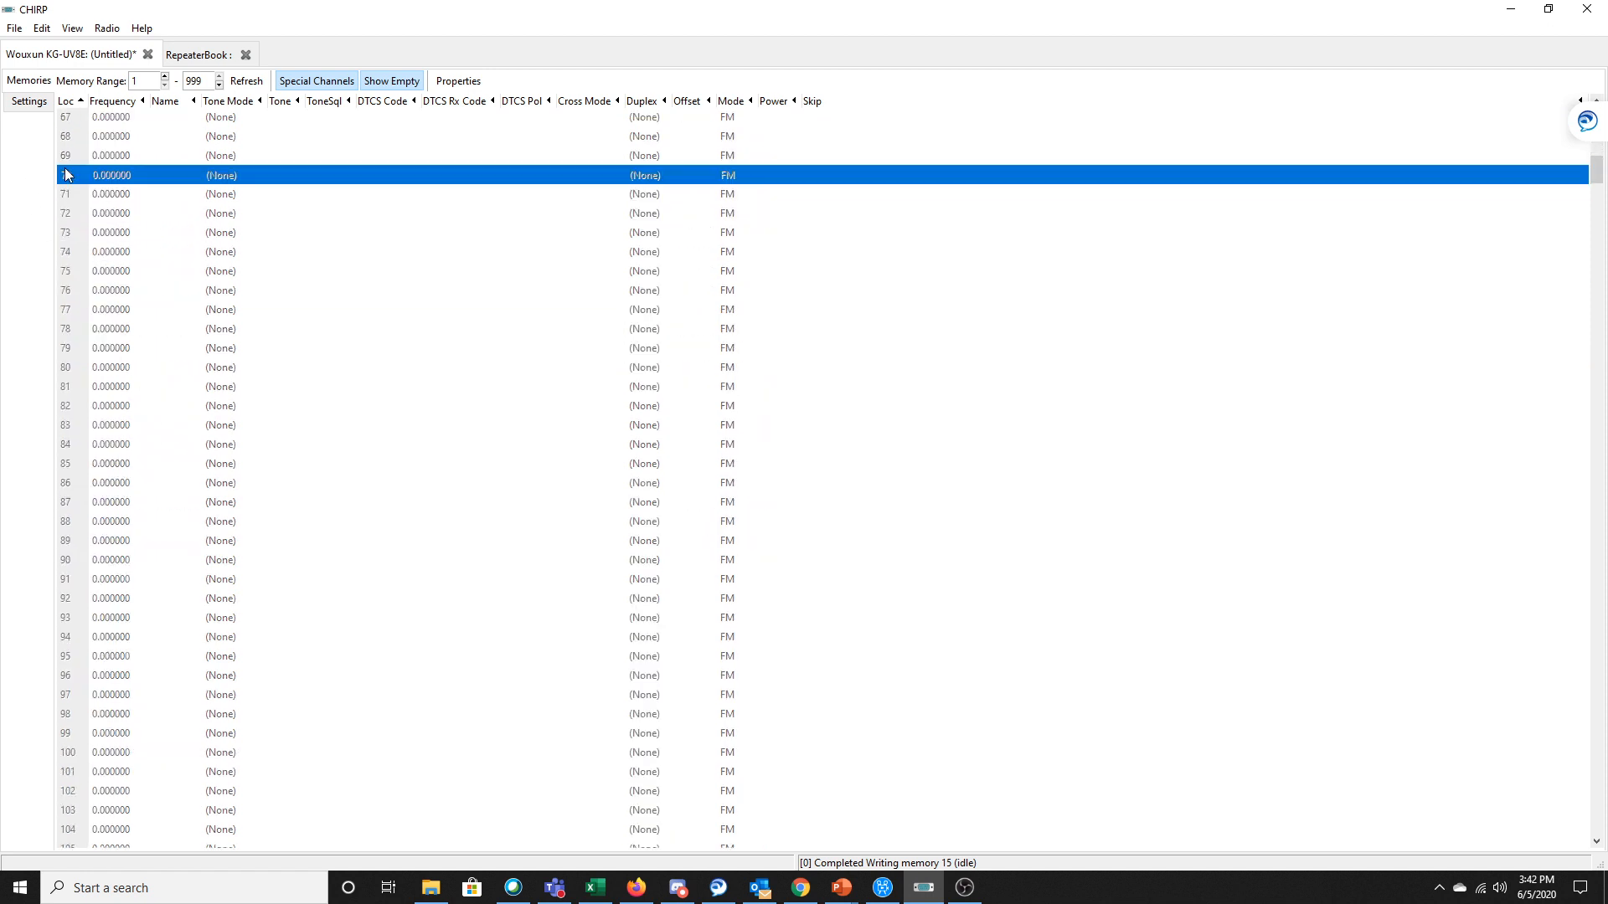
{"action": "right_click", "coordinate": [67, 175]}
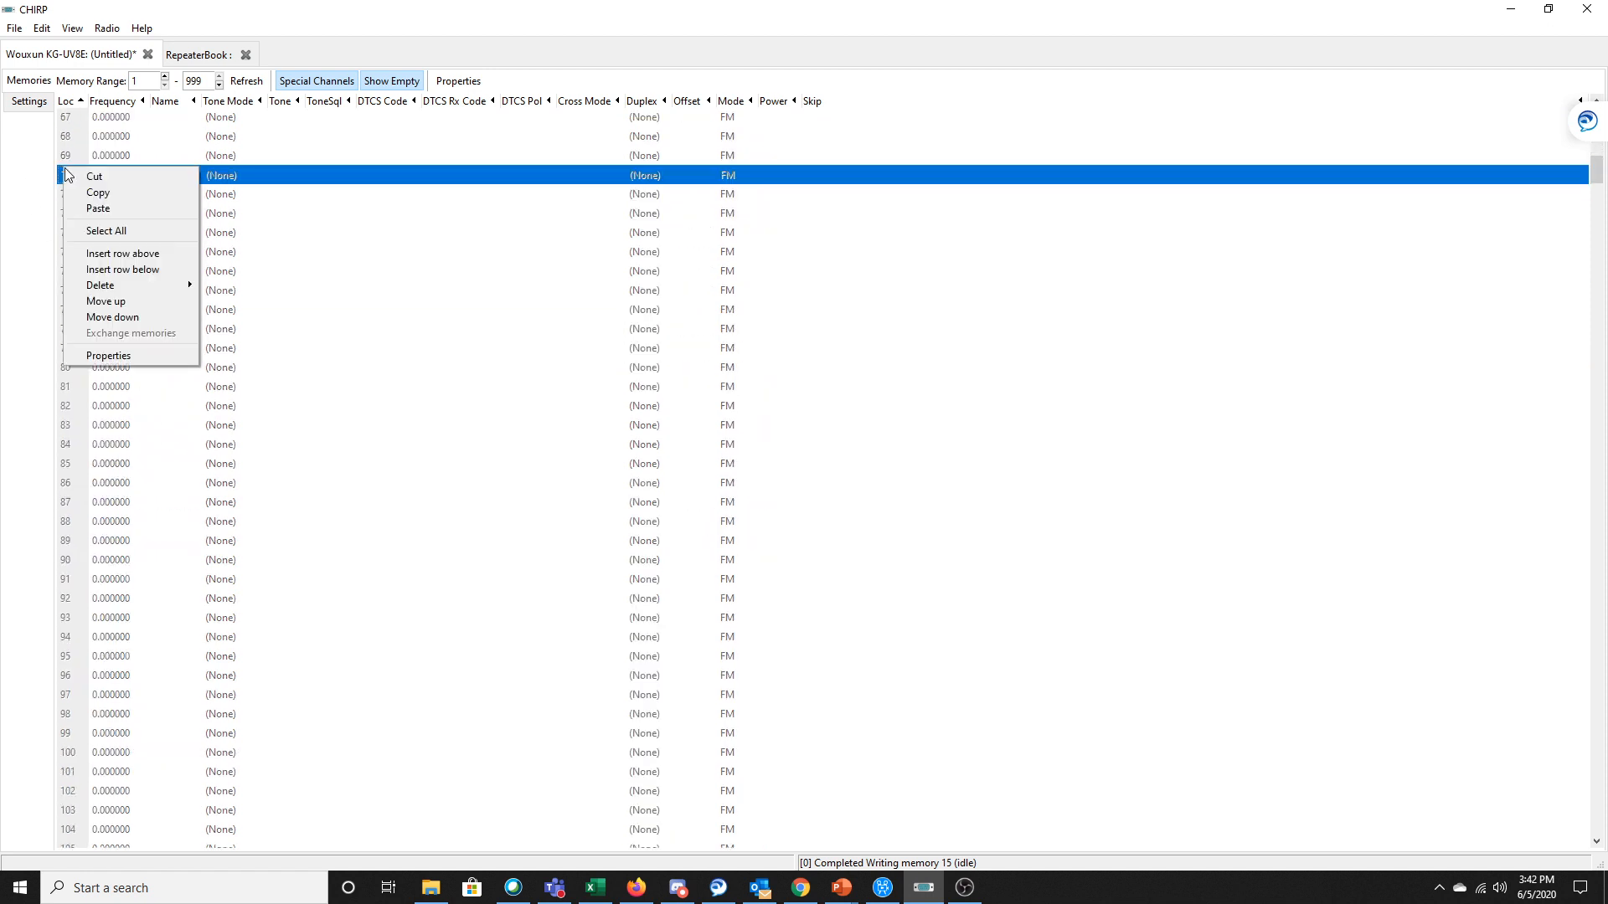
{"action": "left_click", "coordinate": [108, 210]}
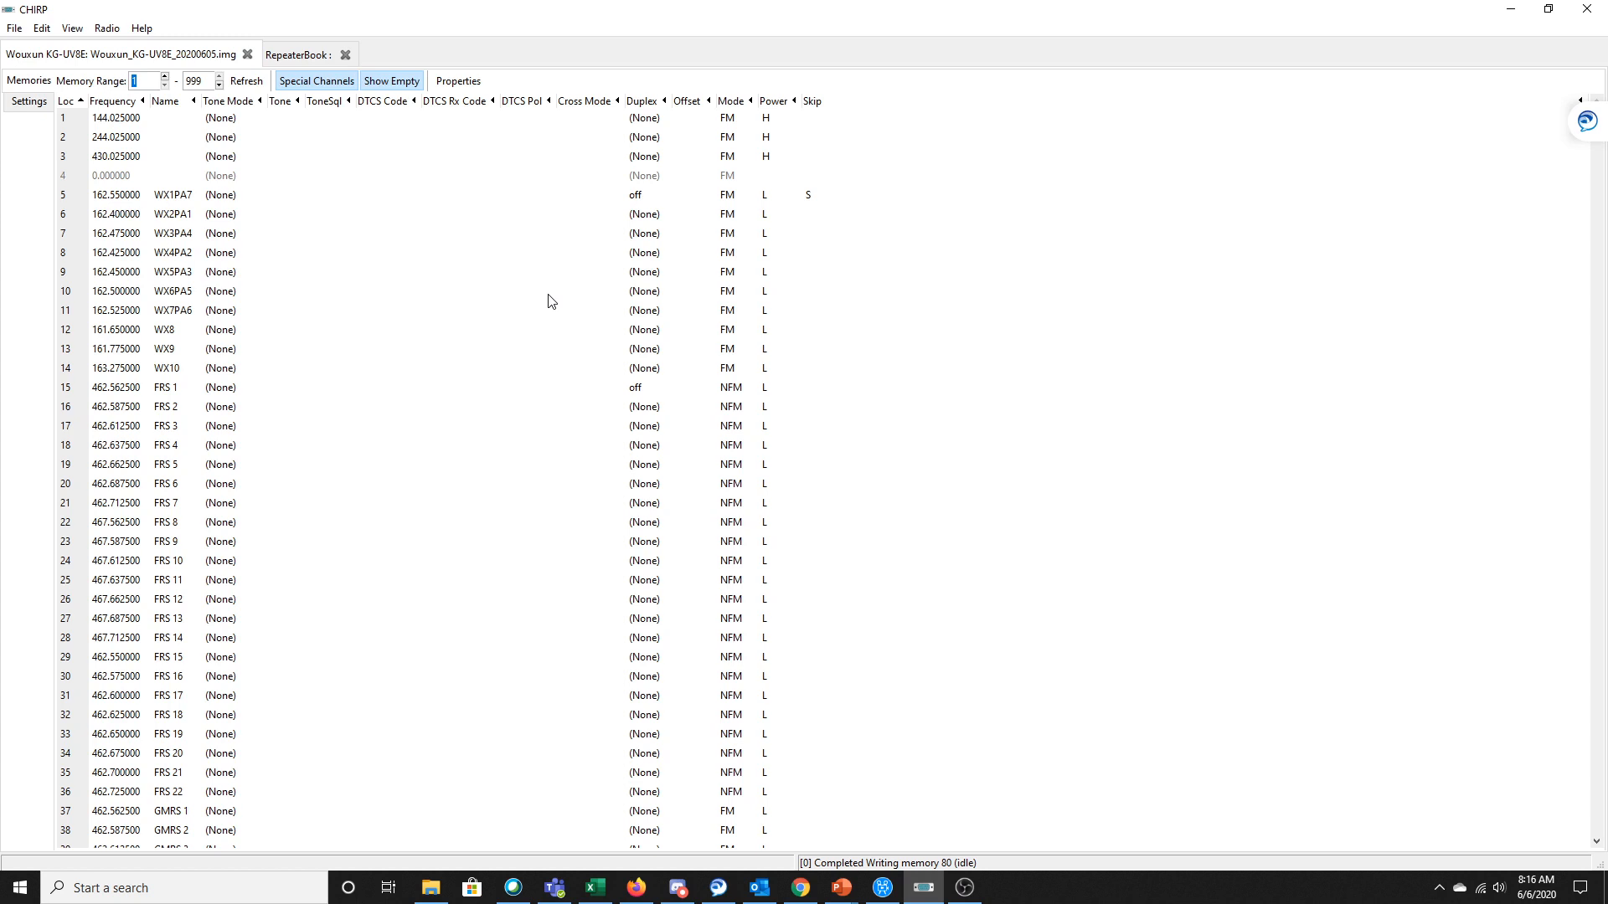
Step: In the radio's configuration settings, set the power-on message to Battery Volts and the backlight to 15s
{"action": "left_click", "coordinate": [29, 101]}
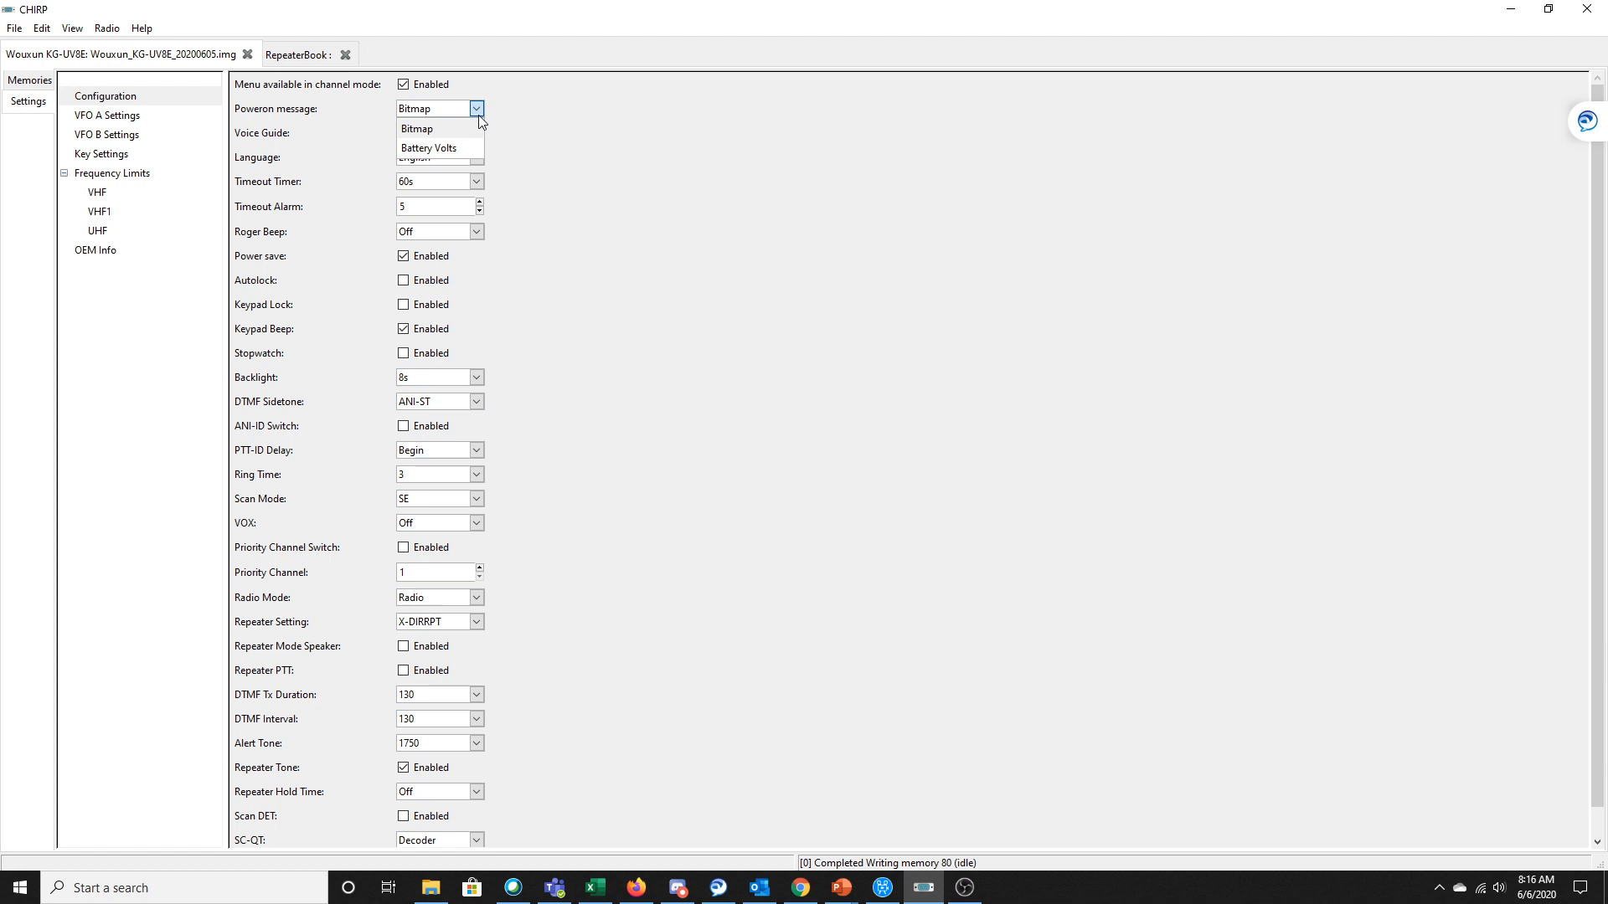
{"action": "left_click", "coordinate": [450, 149]}
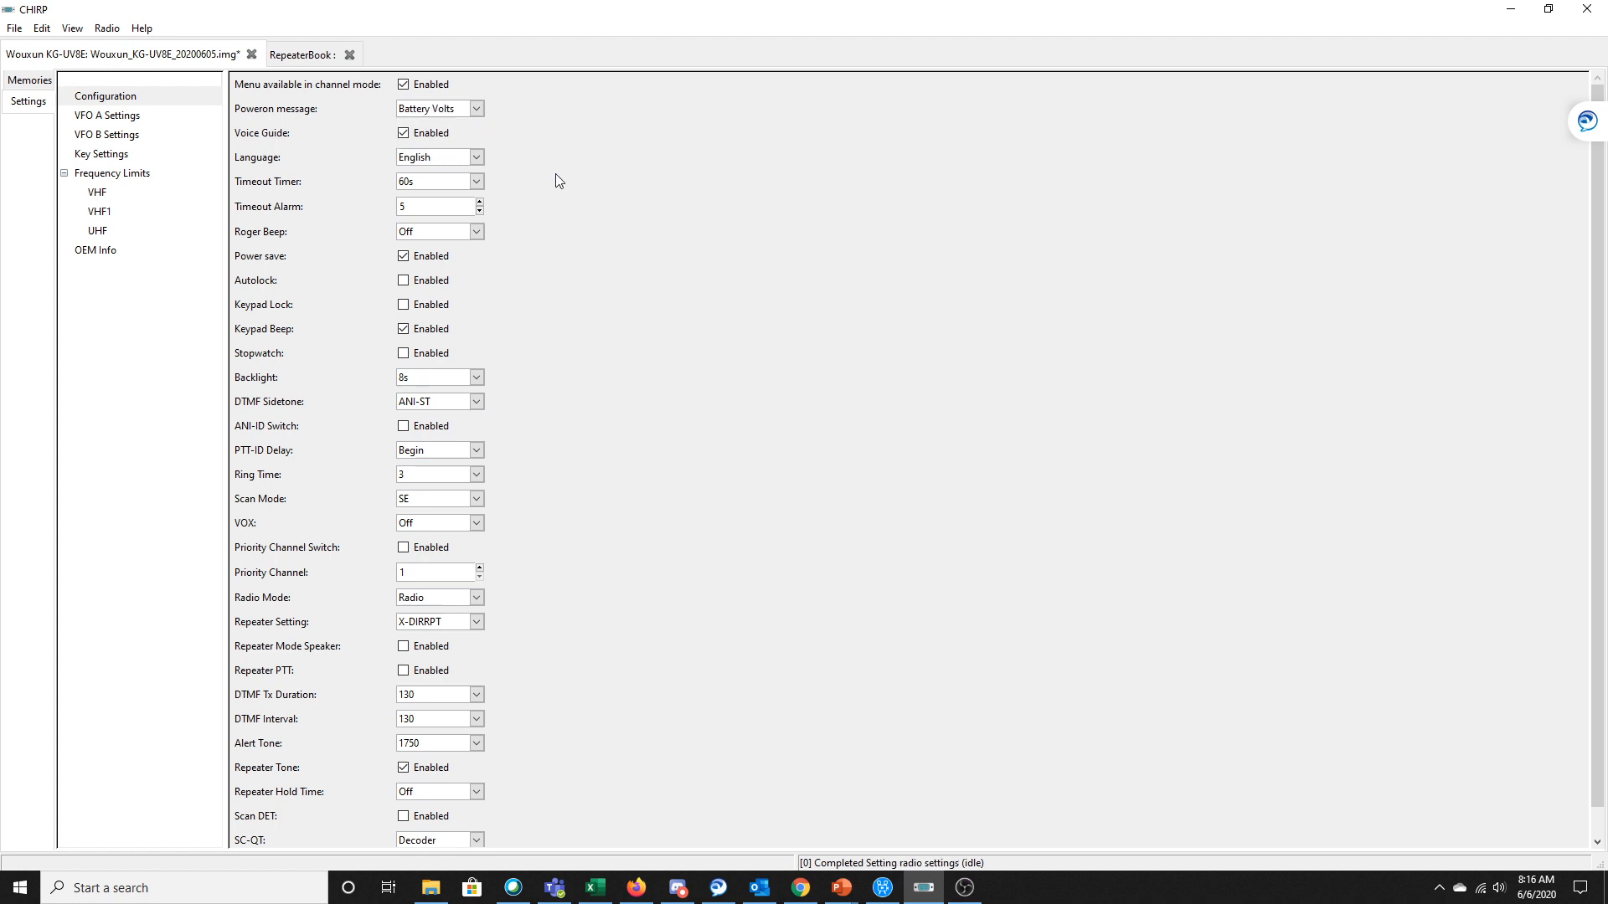
{"action": "left_click", "coordinate": [476, 158]}
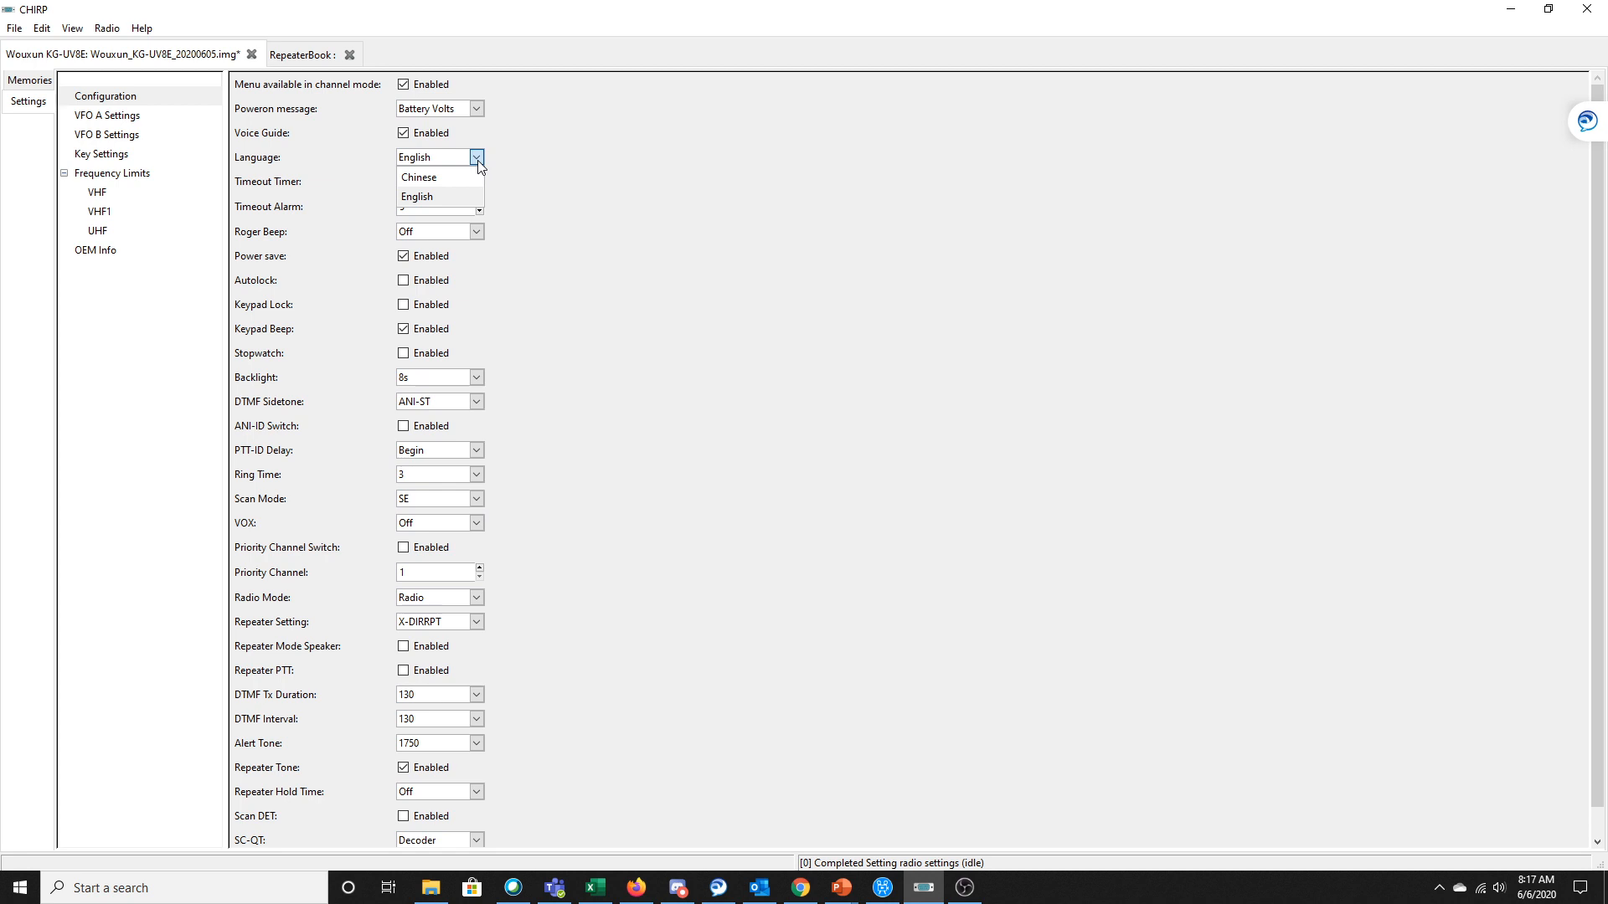
{"action": "left_click", "coordinate": [532, 176]}
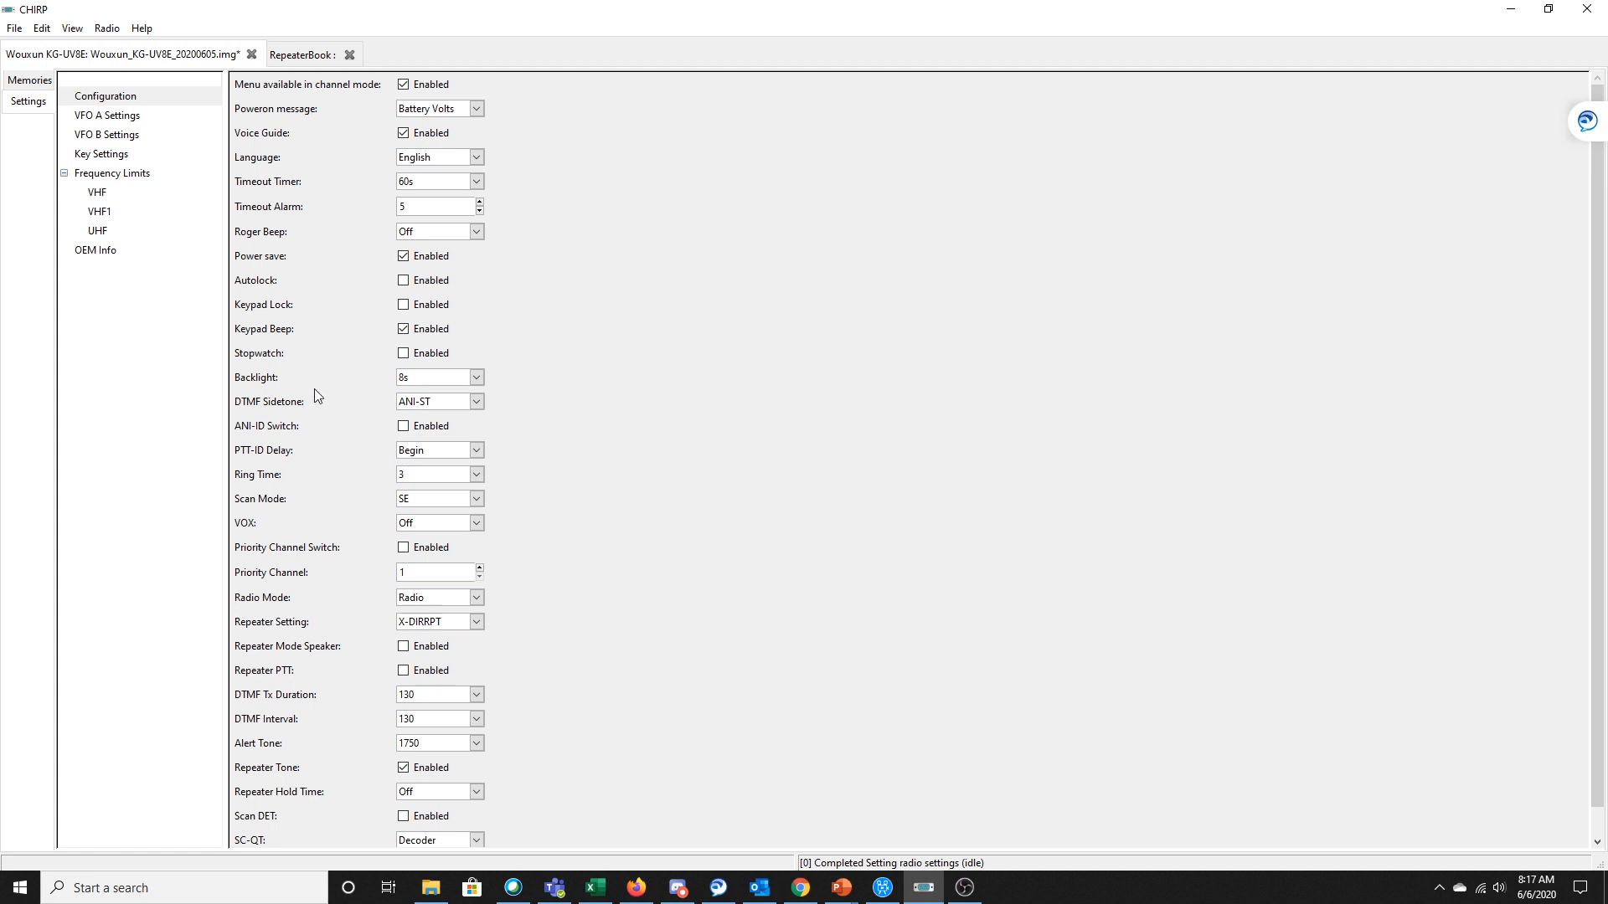
{"action": "left_click", "coordinate": [475, 379]}
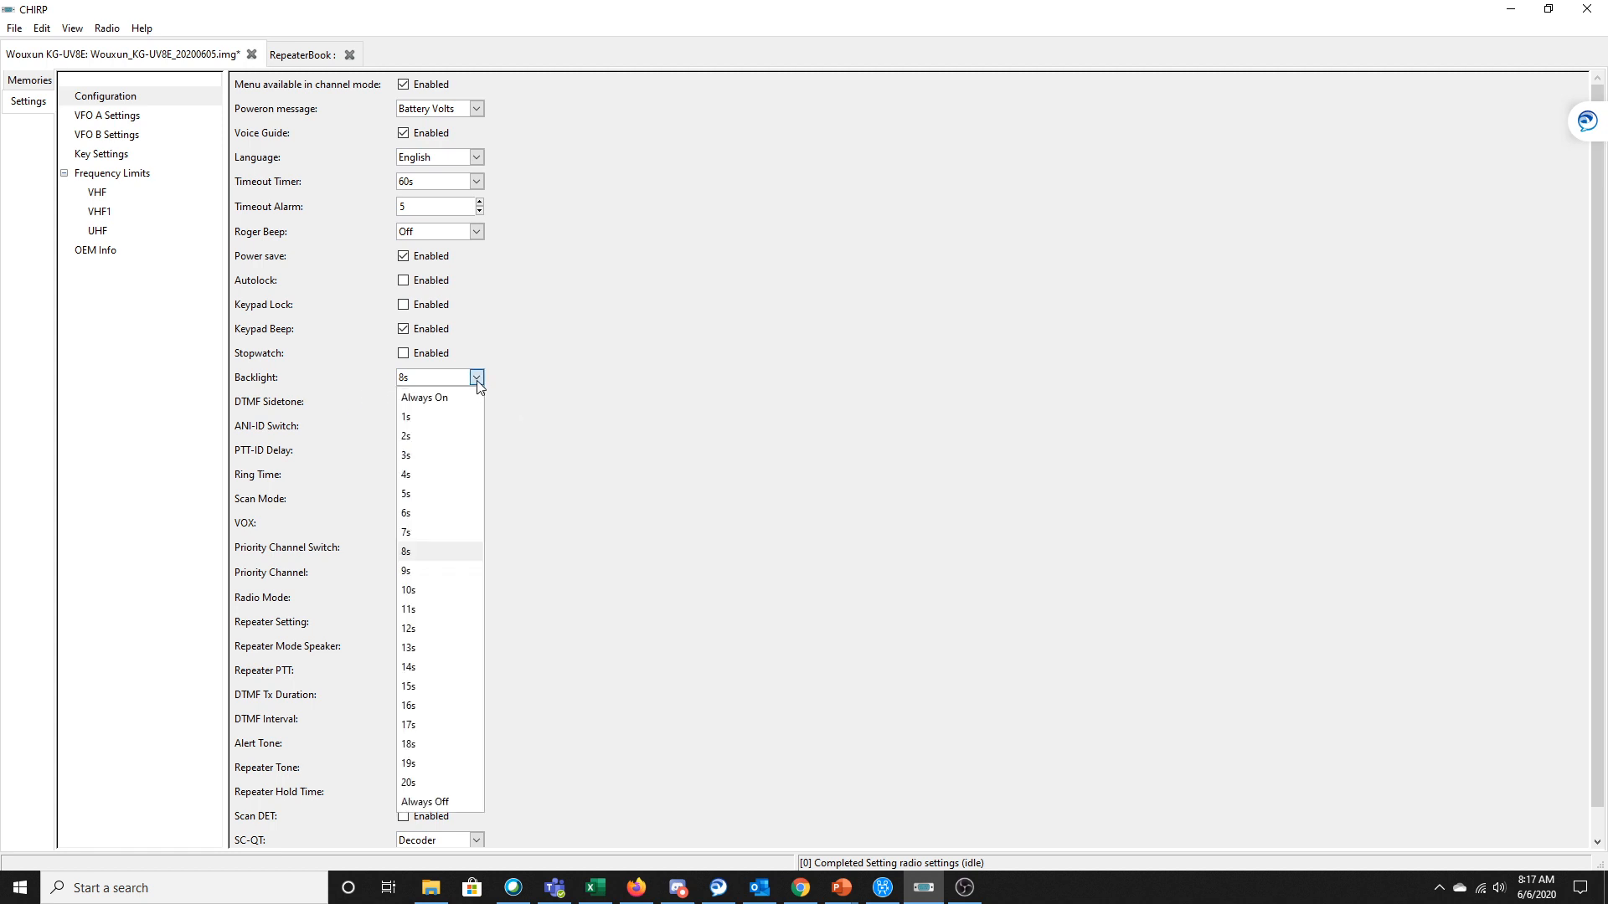
{"action": "left_click", "coordinate": [441, 687]}
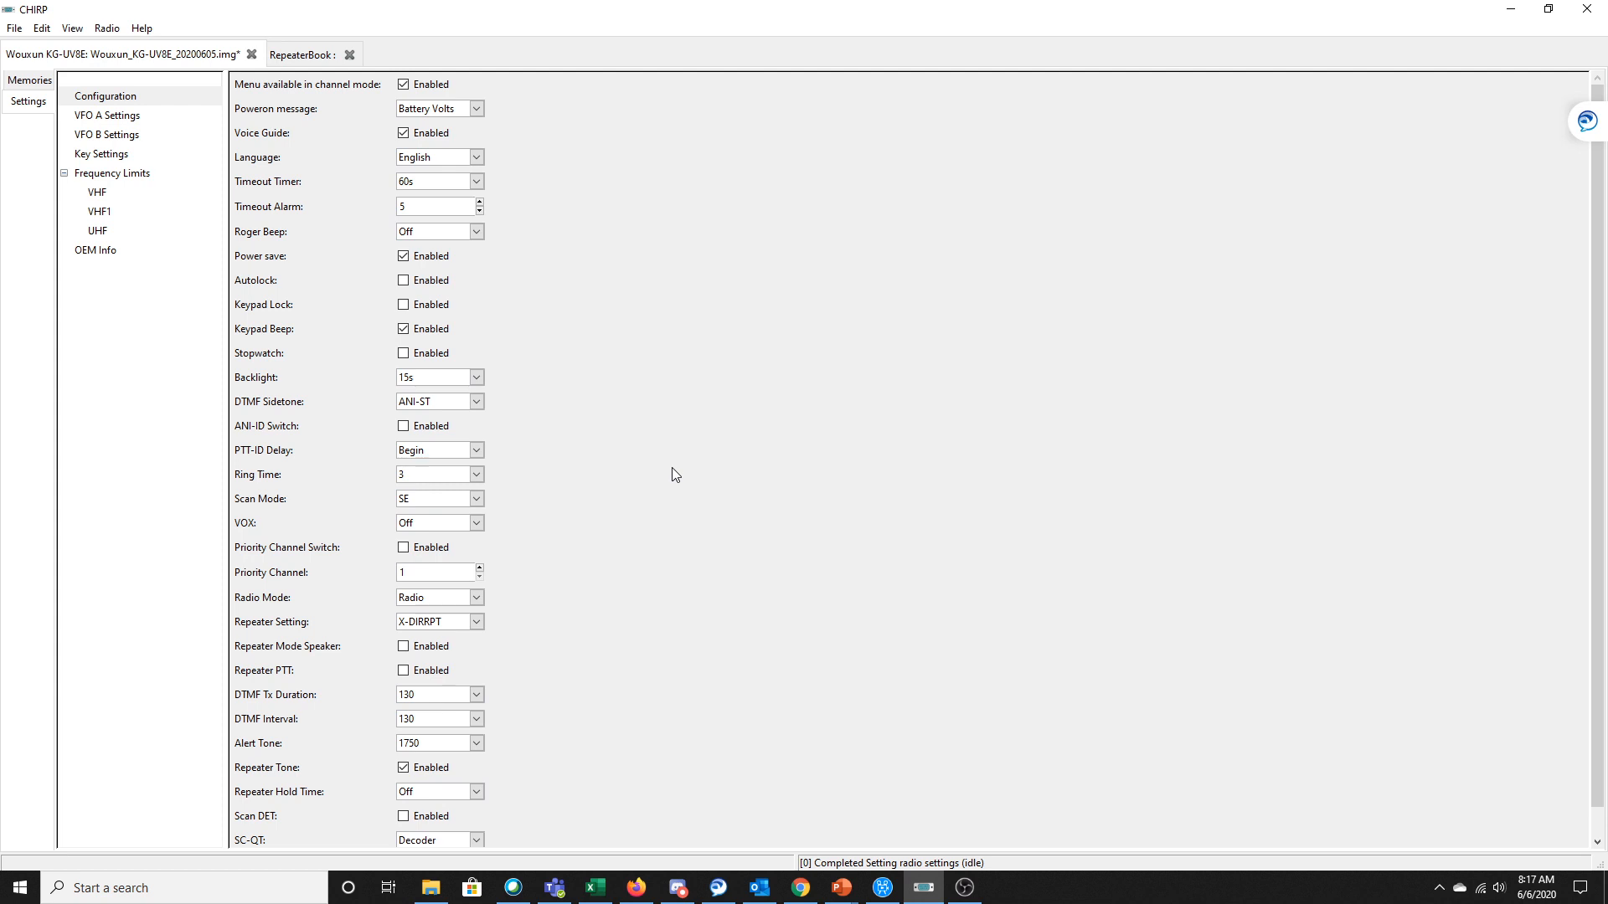
Step: Examine the available options for the scan mode, radio mode and repeater setting in the radio configuration
{"action": "scroll", "coordinate": [673, 469], "scroll_direction": "down", "scroll_amount": 1}
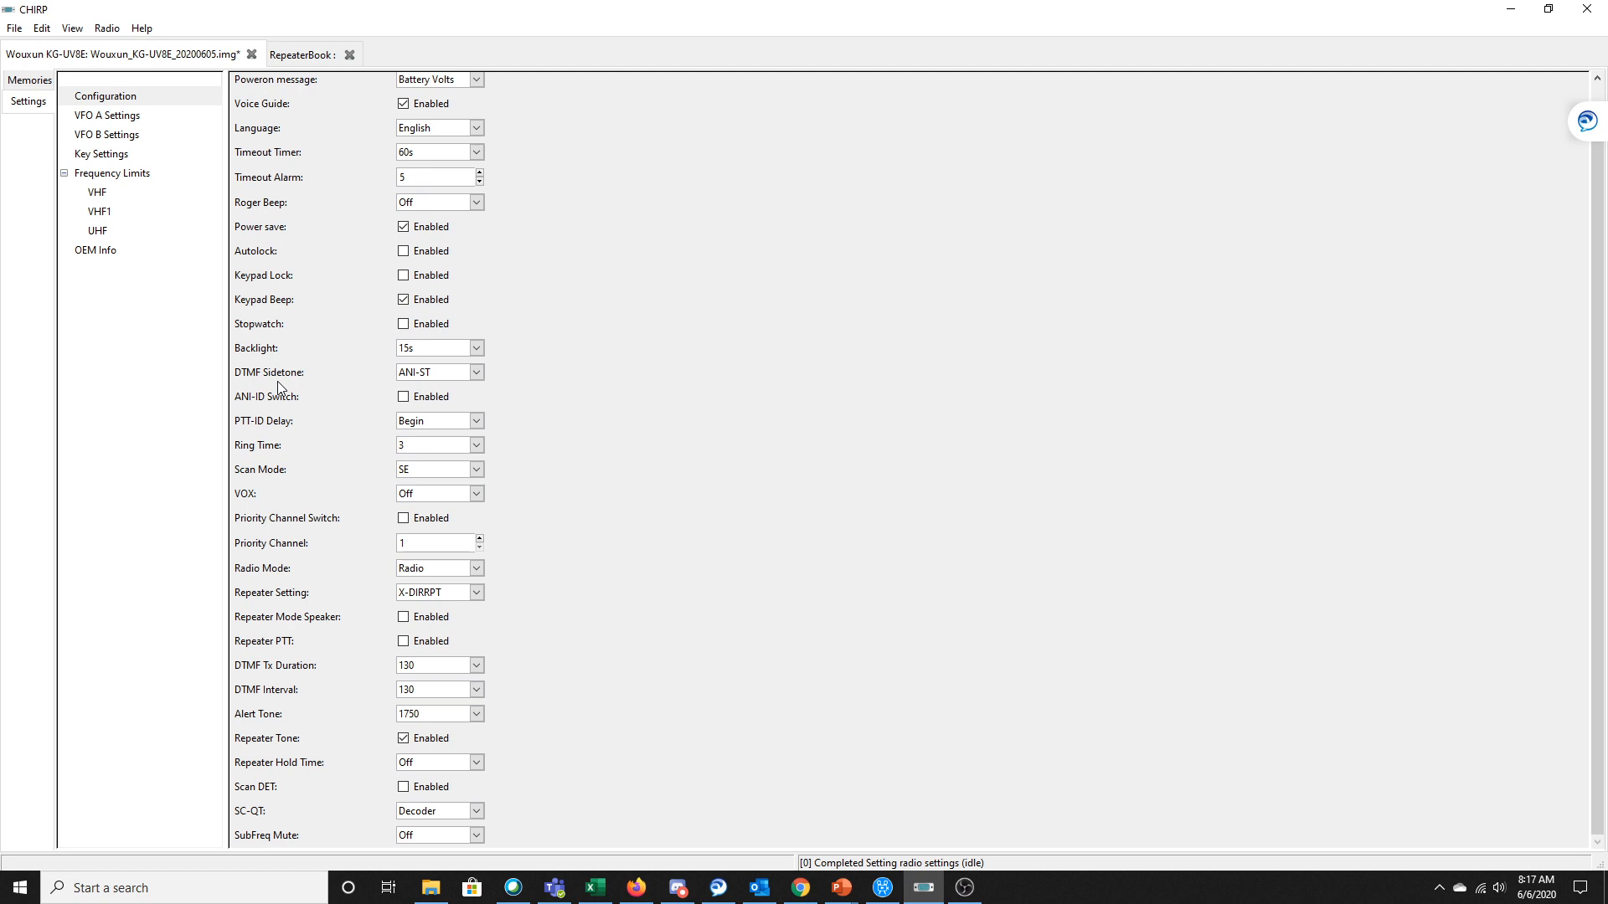
{"action": "left_click", "coordinate": [476, 469]}
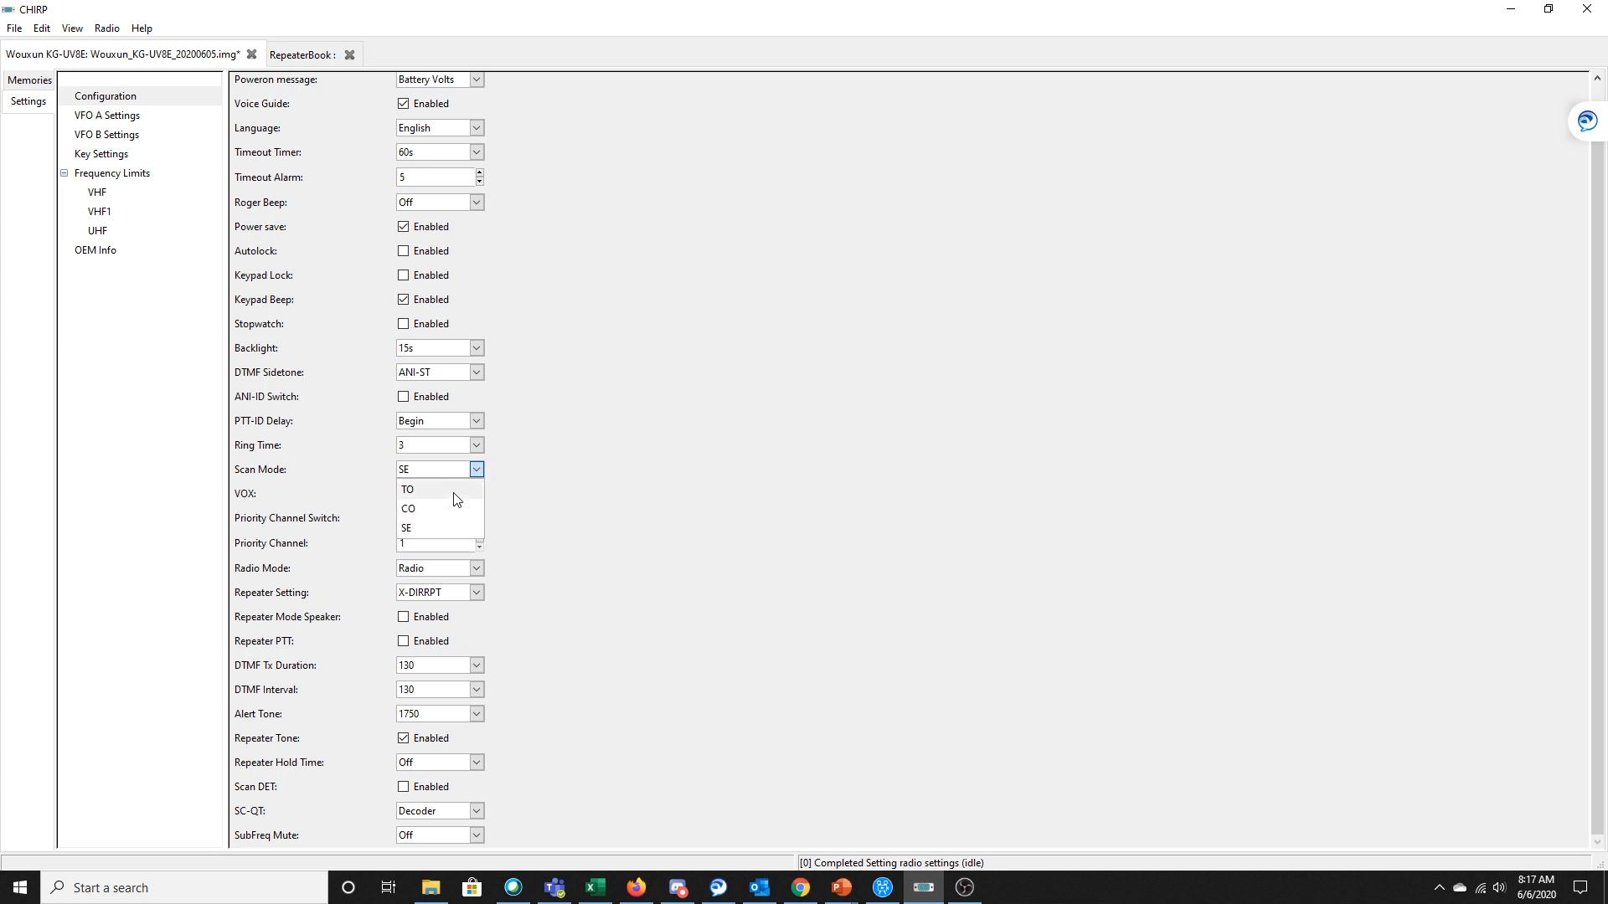
{"action": "left_click", "coordinate": [517, 484]}
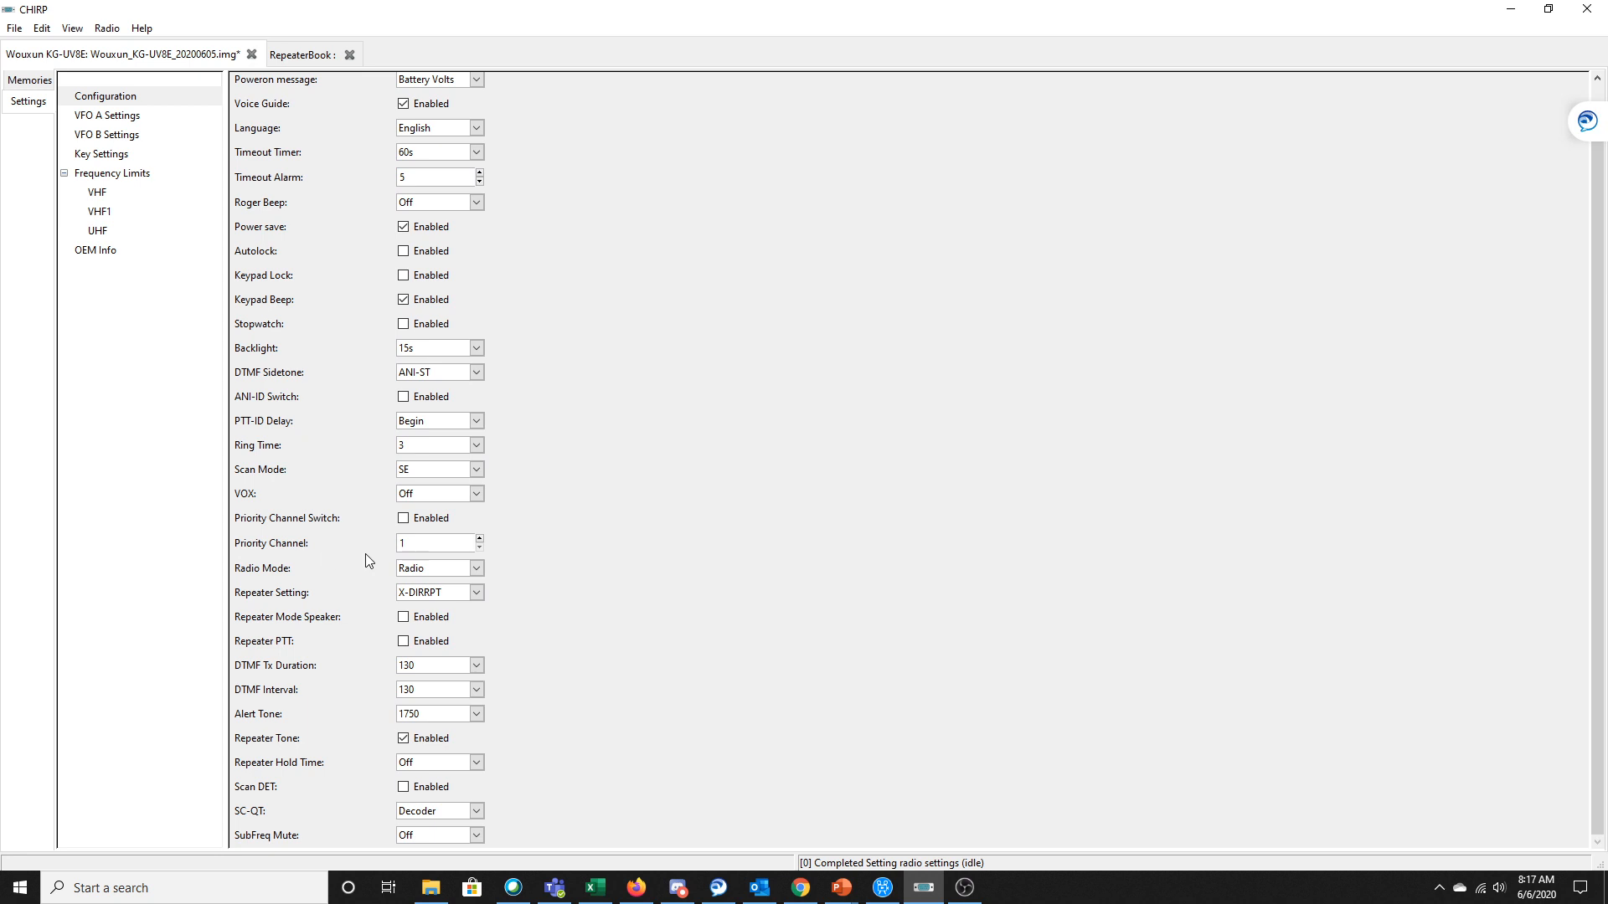
{"action": "left_click", "coordinate": [475, 570]}
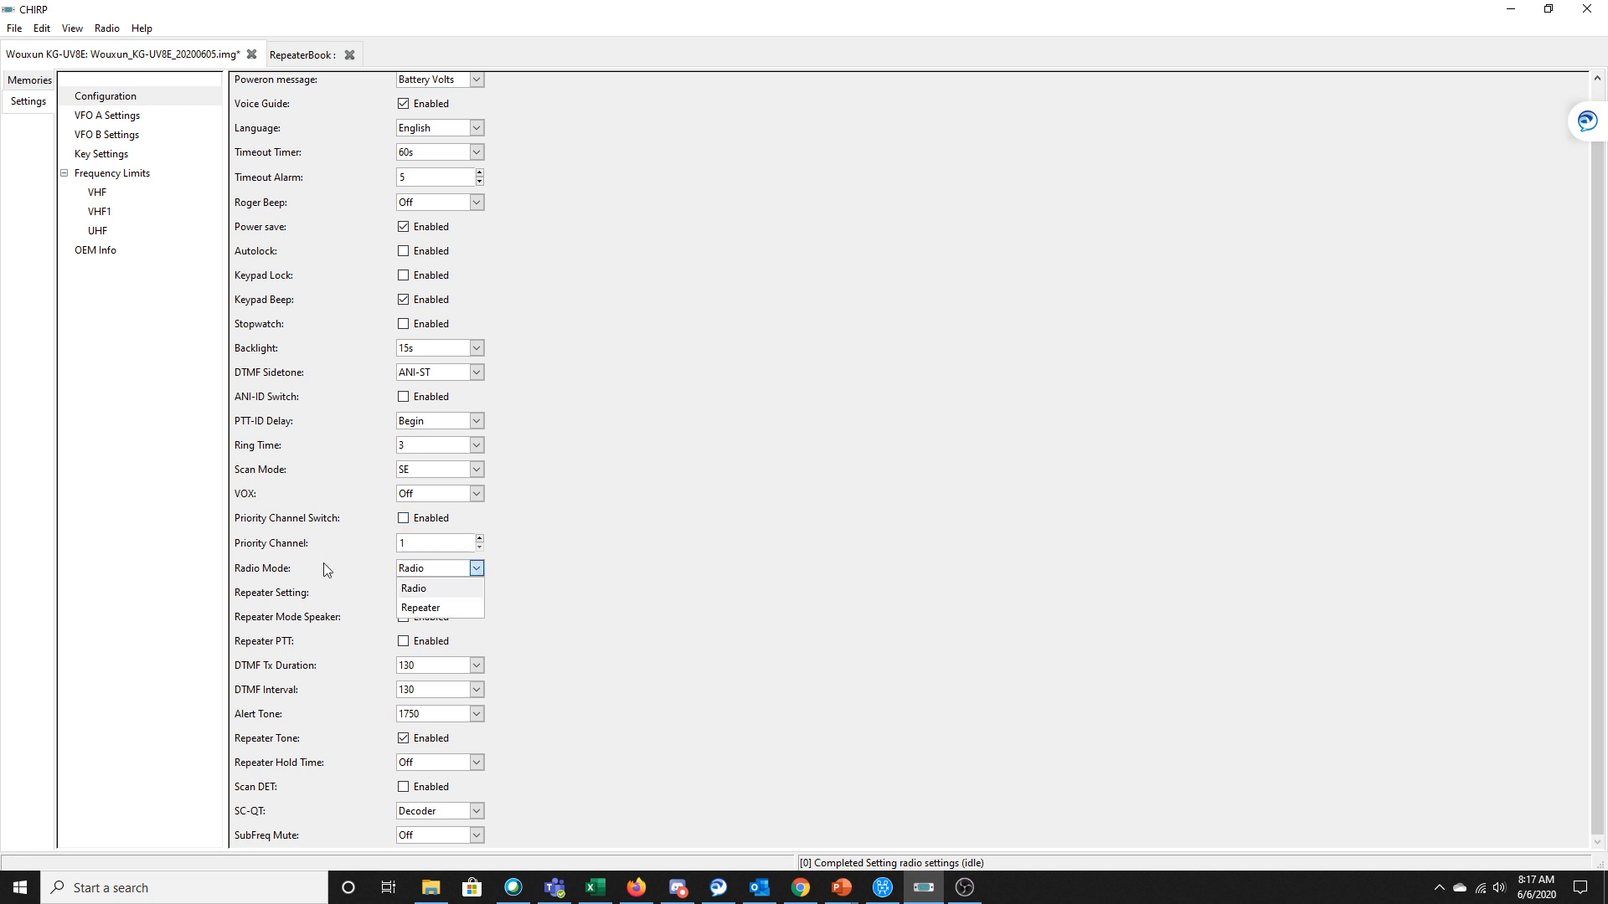
{"action": "left_click", "coordinate": [631, 580]}
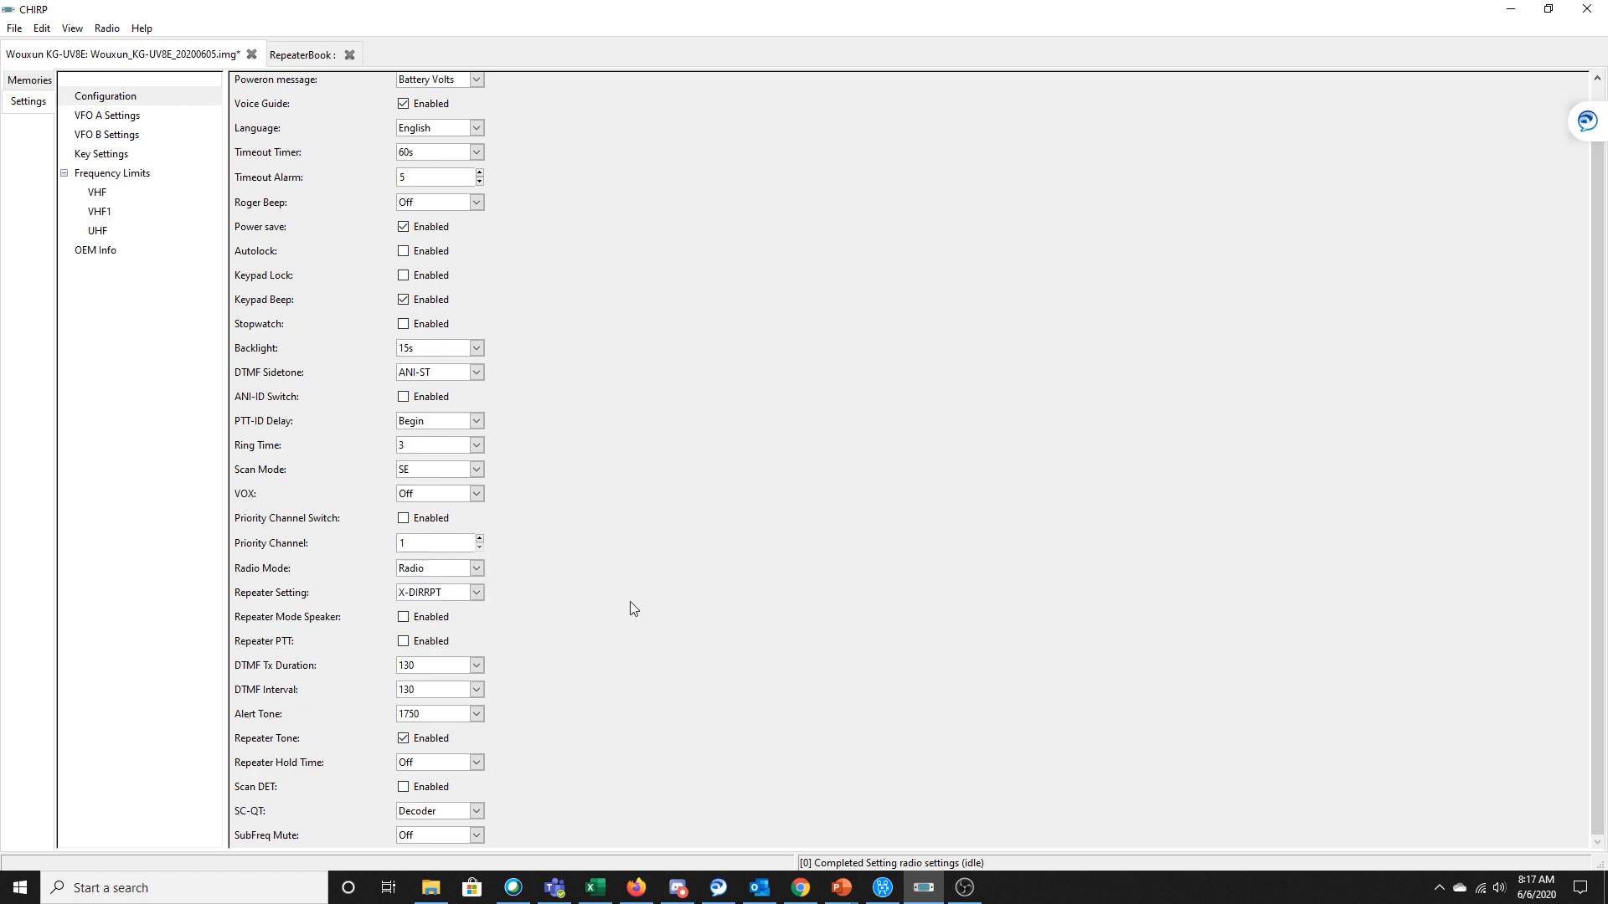
{"action": "left_click", "coordinate": [476, 594]}
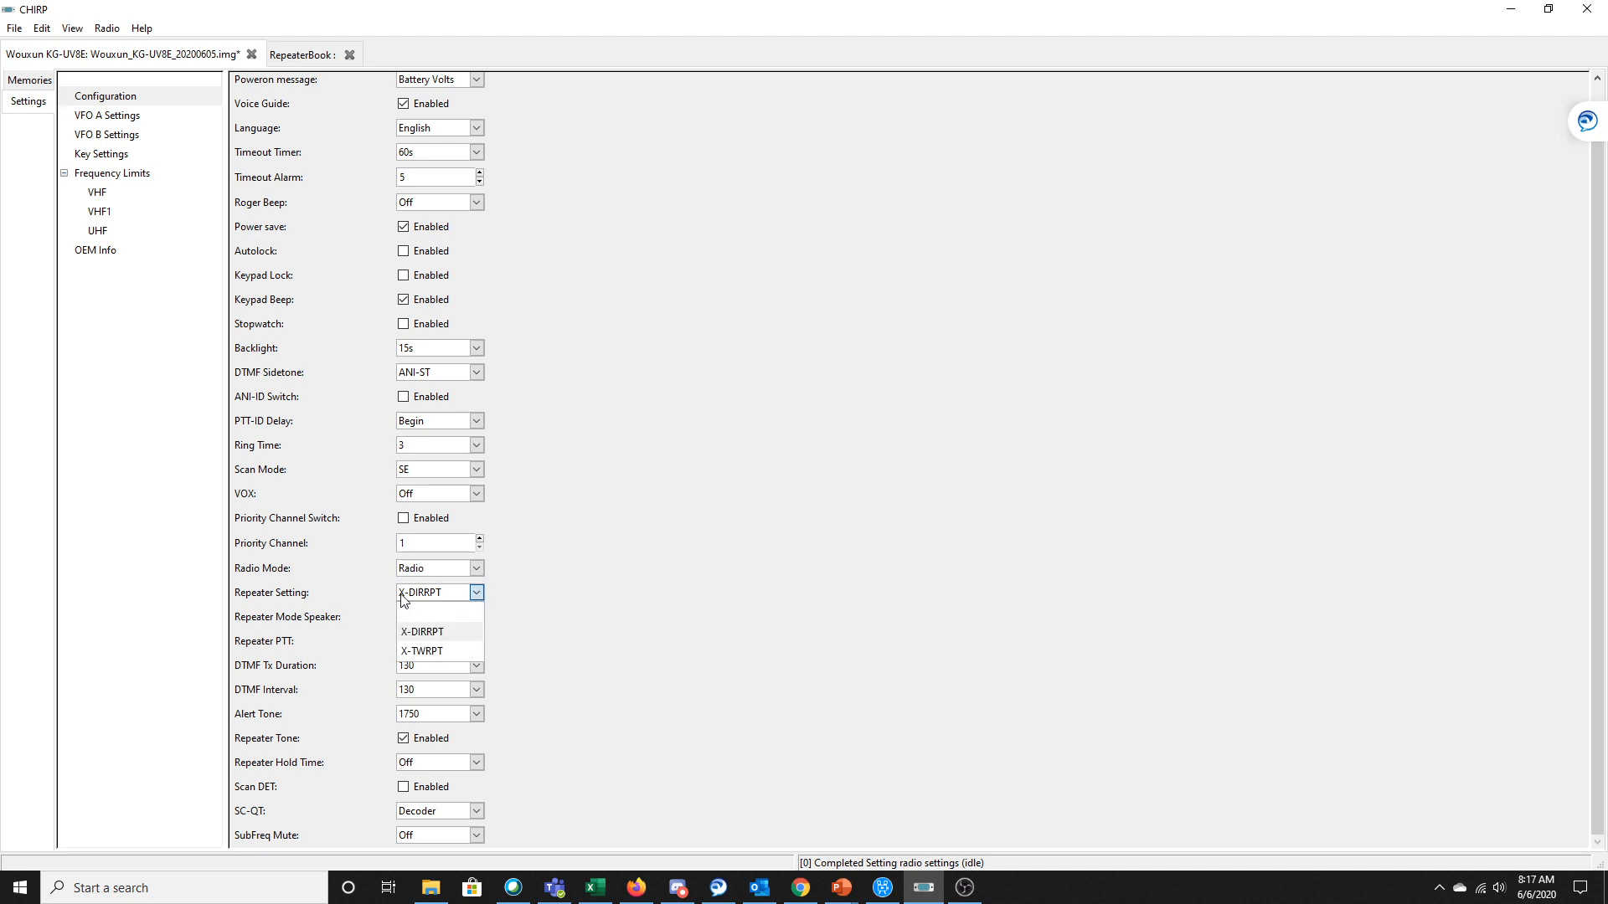
{"action": "left_click", "coordinate": [621, 612]}
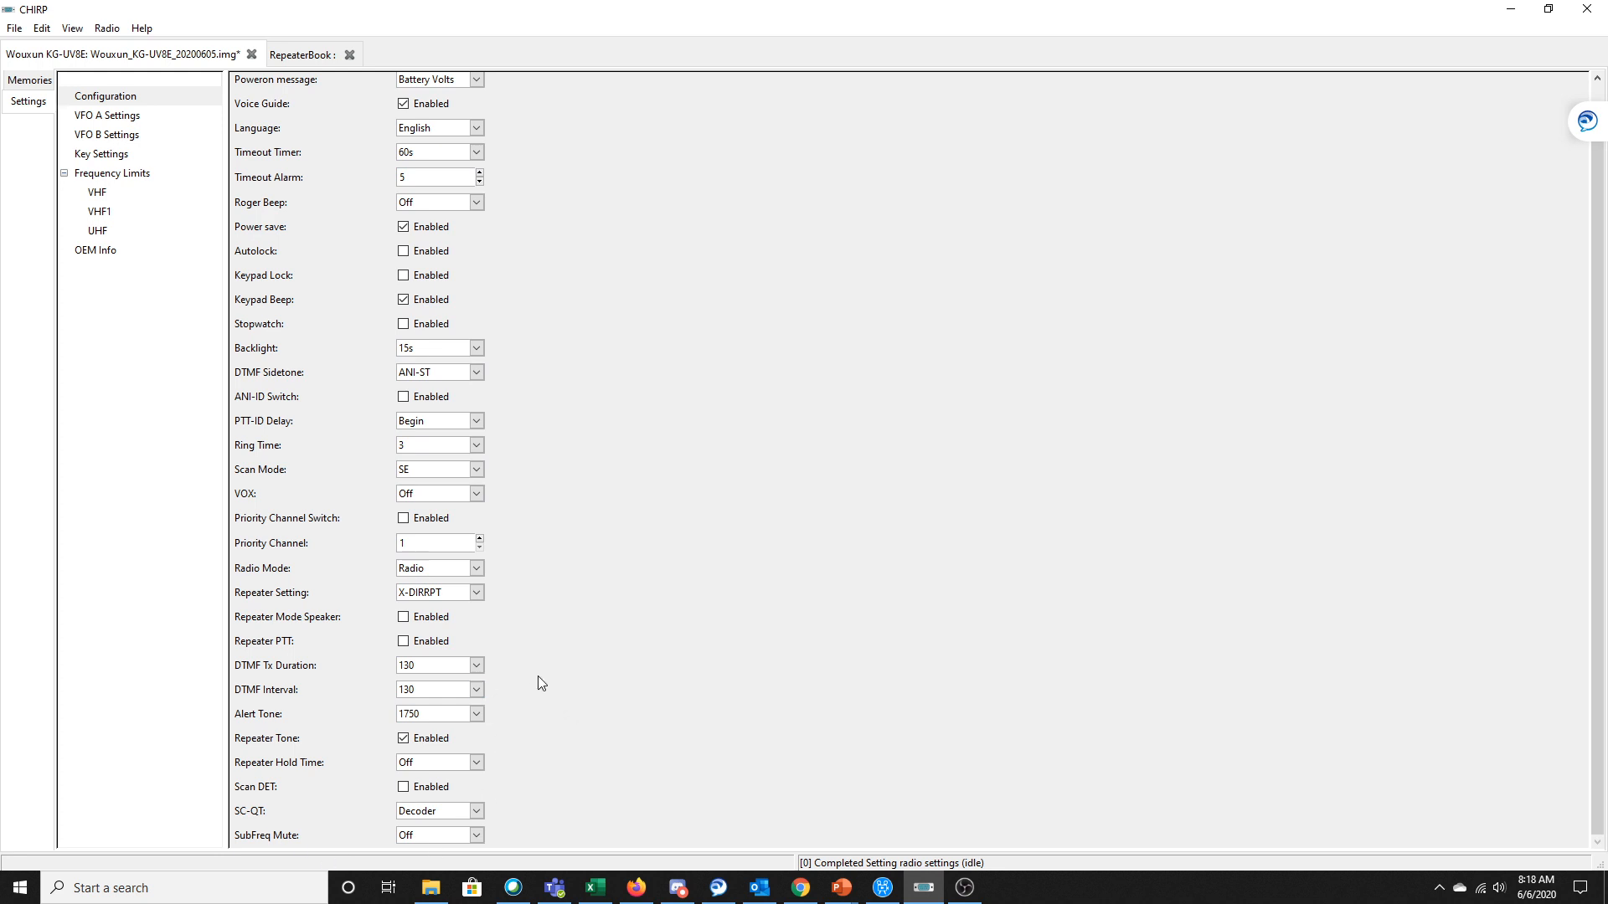
Step: Set the VFO A workmode to Ch. No.+Name
{"action": "left_click", "coordinate": [131, 125]}
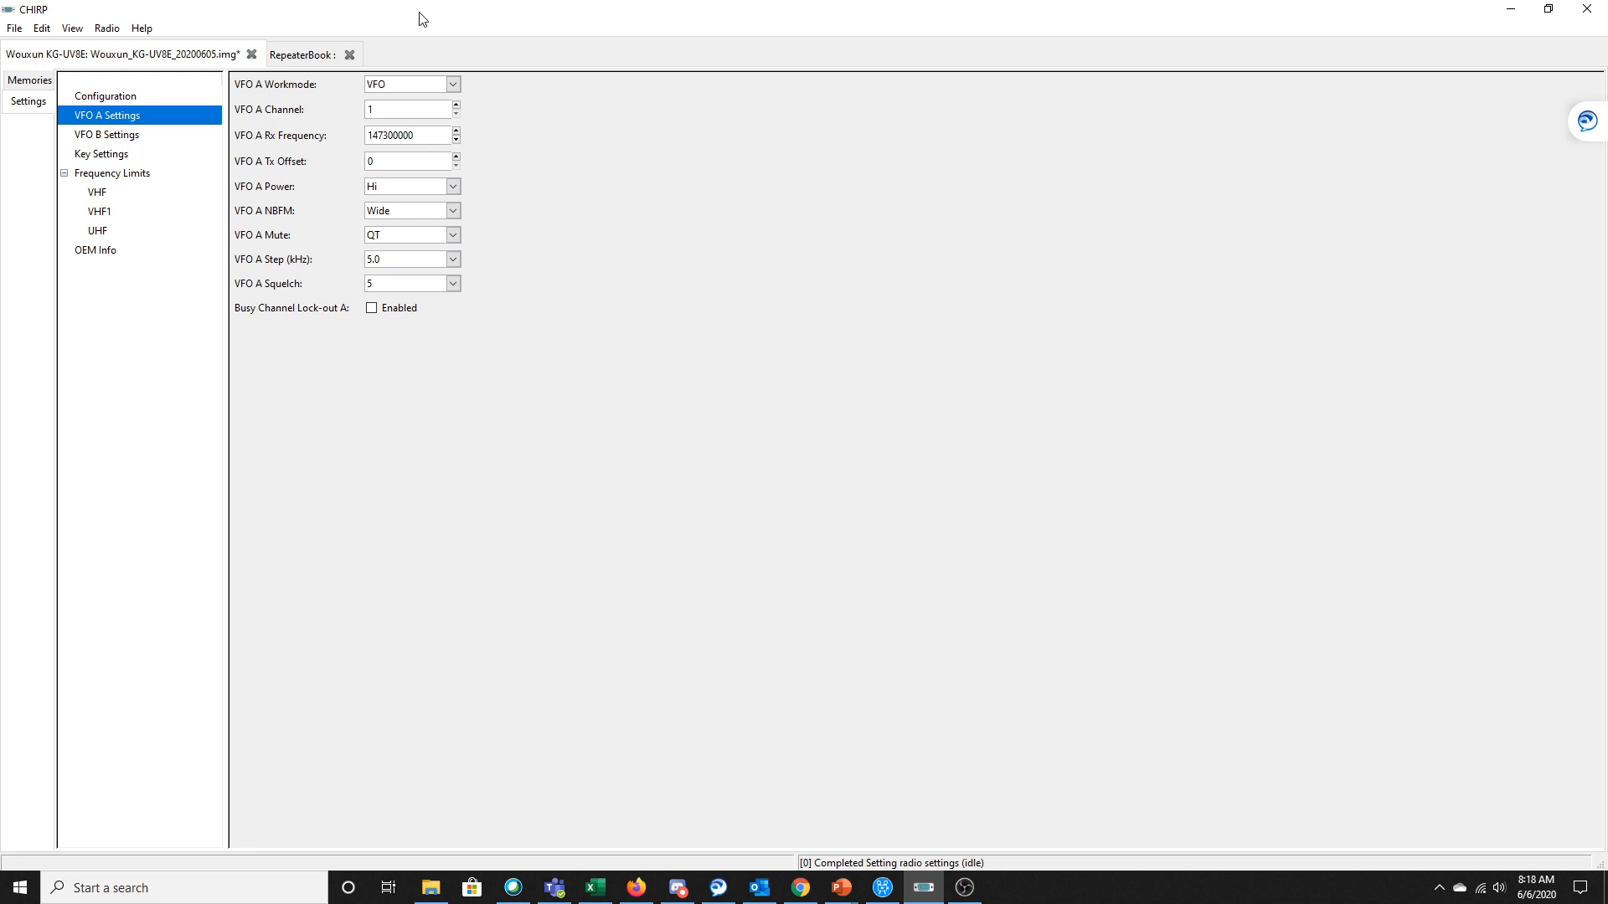
{"action": "left_click", "coordinate": [453, 85]}
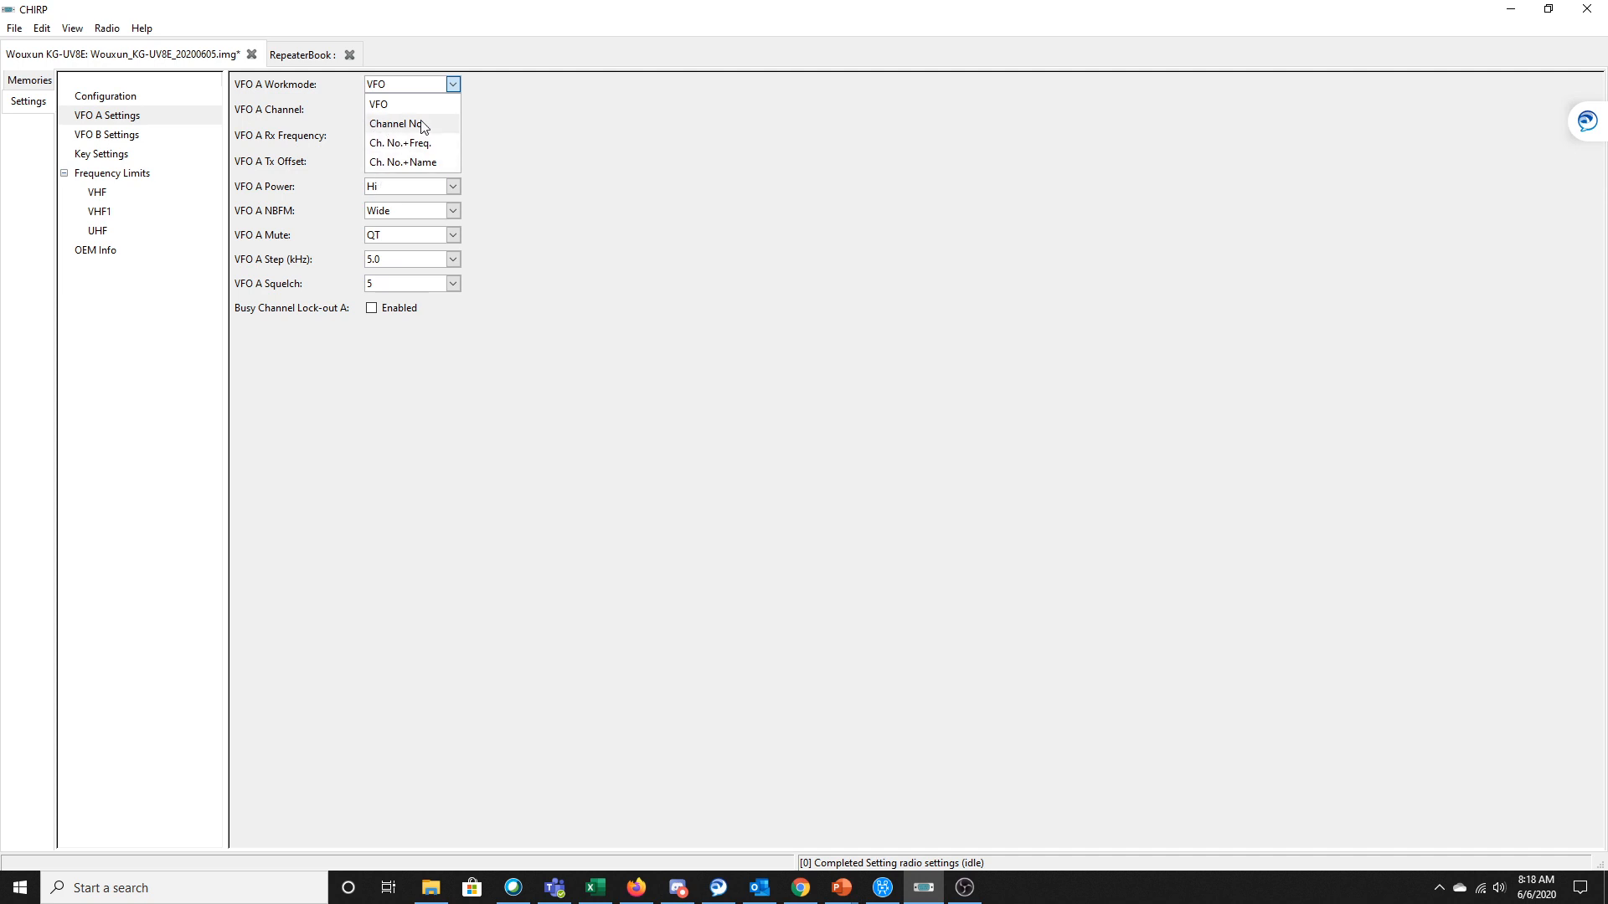
{"action": "left_click", "coordinate": [433, 164]}
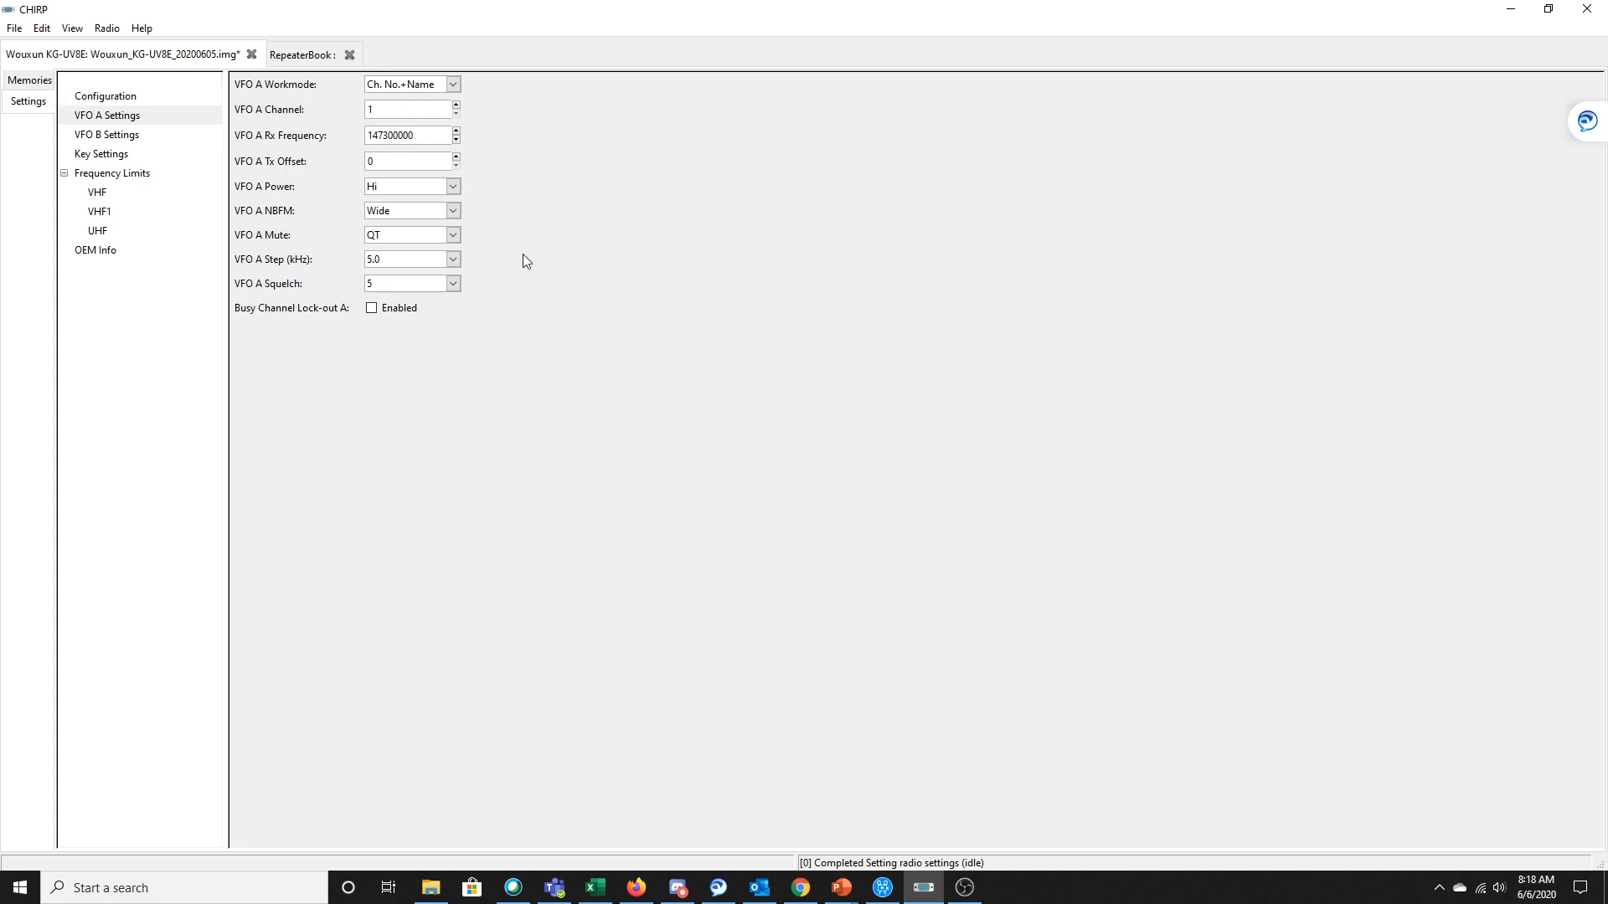
Step: Examine the VFO A power, NBFM and mute options, and review the VFO B settings
{"action": "left_click", "coordinate": [452, 185]}
{"action": "left_click", "coordinate": [452, 185]}
{"action": "left_click", "coordinate": [459, 212]}
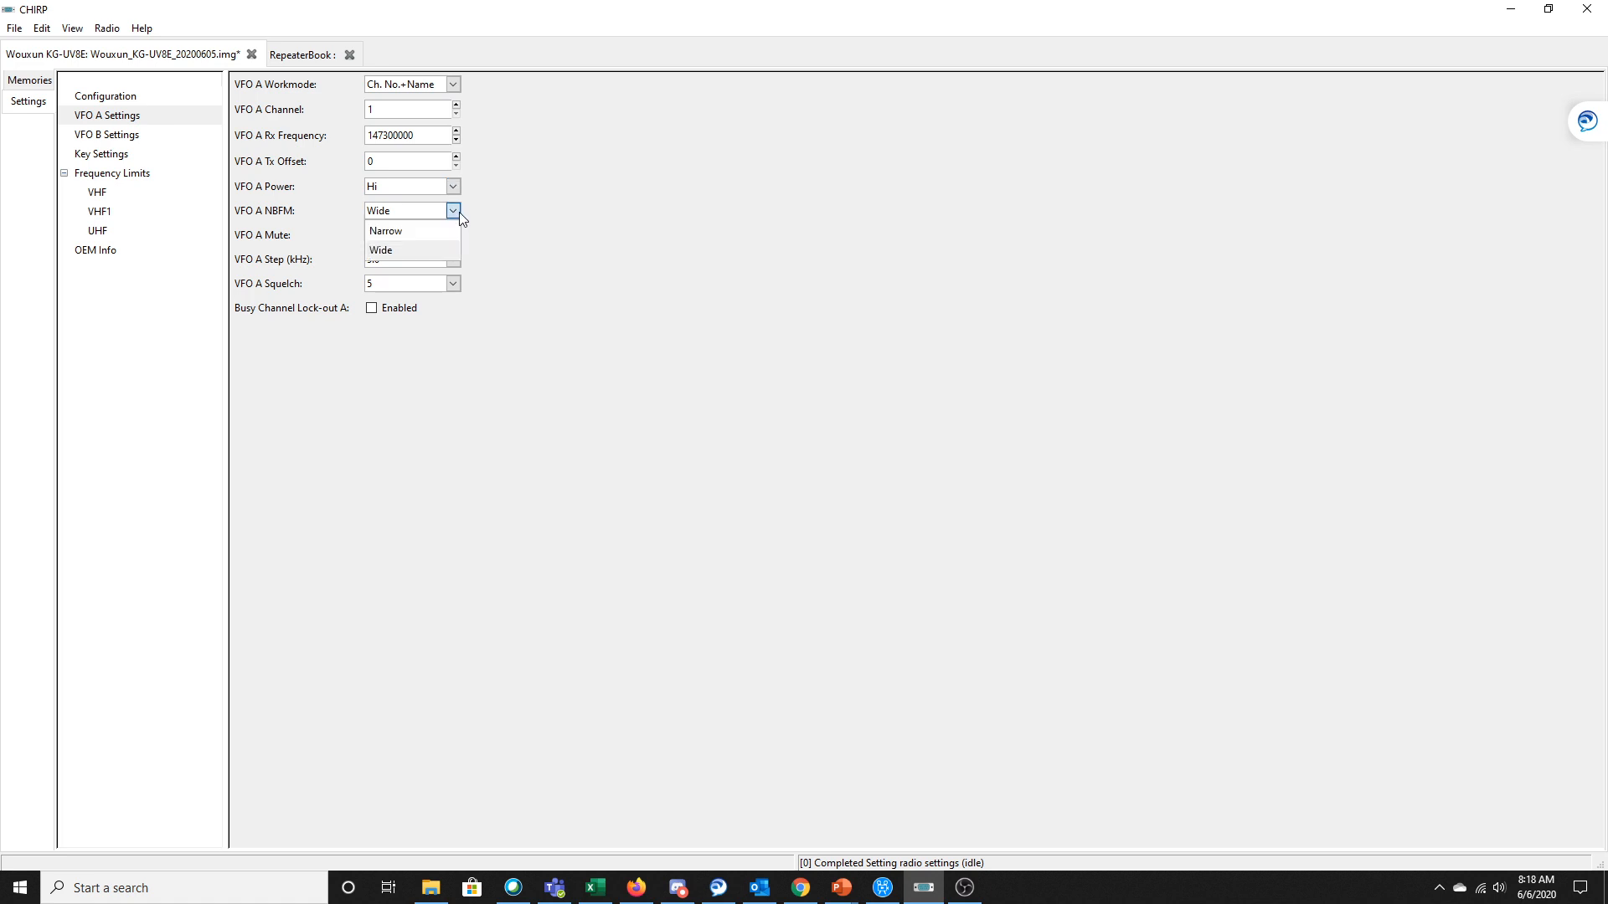
{"action": "left_click", "coordinate": [459, 215]}
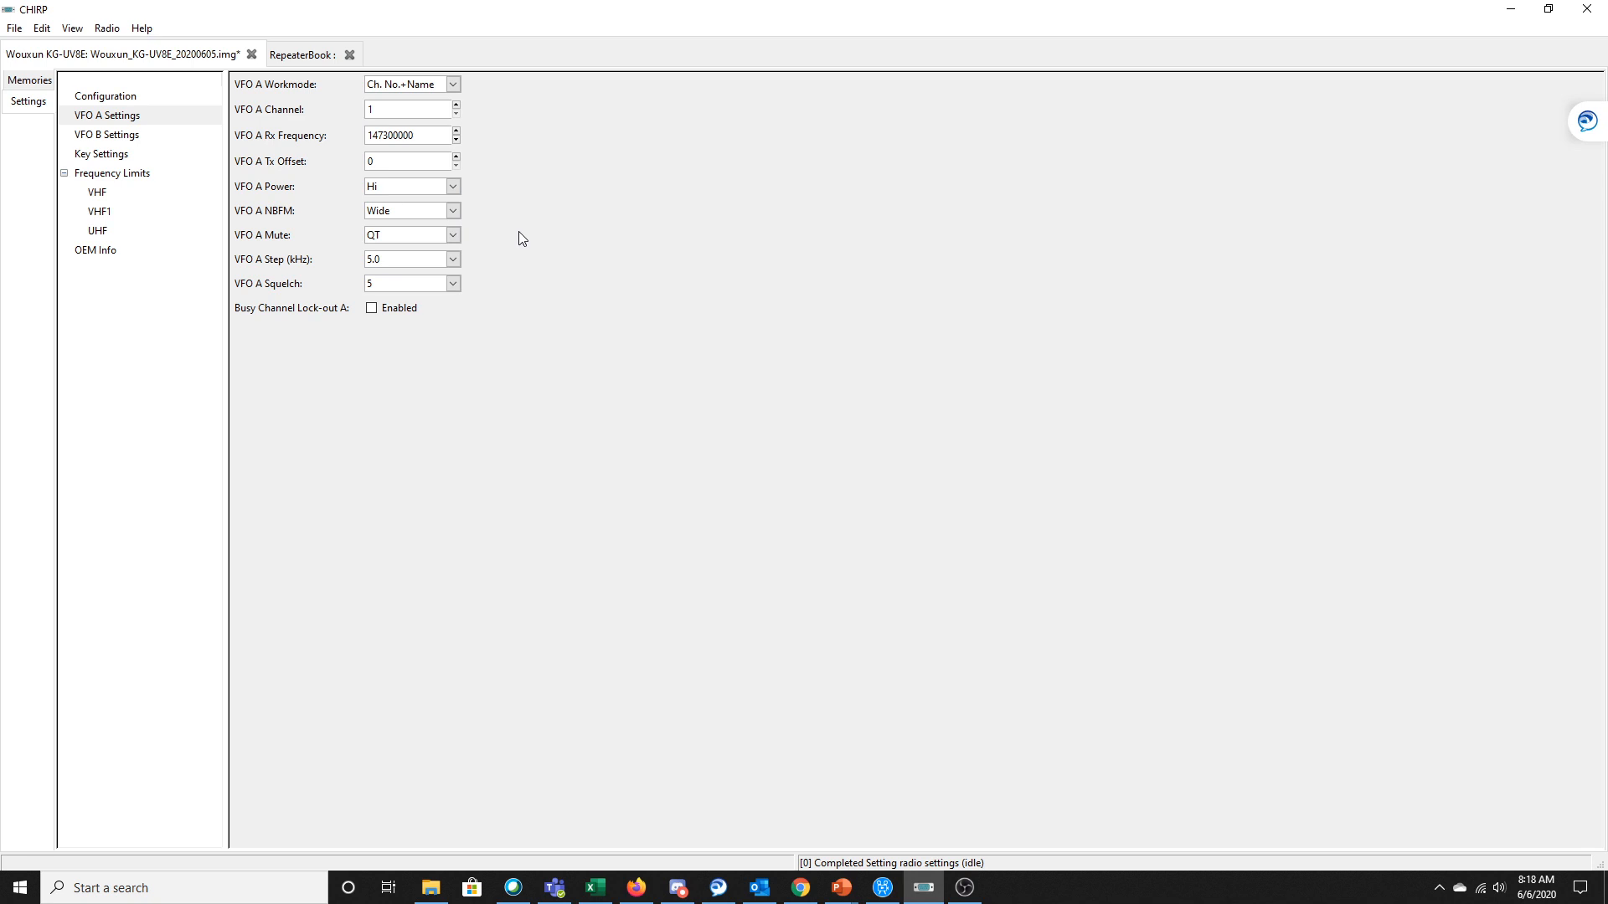
{"action": "left_click", "coordinate": [449, 236]}
{"action": "left_click", "coordinate": [451, 237]}
{"action": "left_click", "coordinate": [164, 136]}
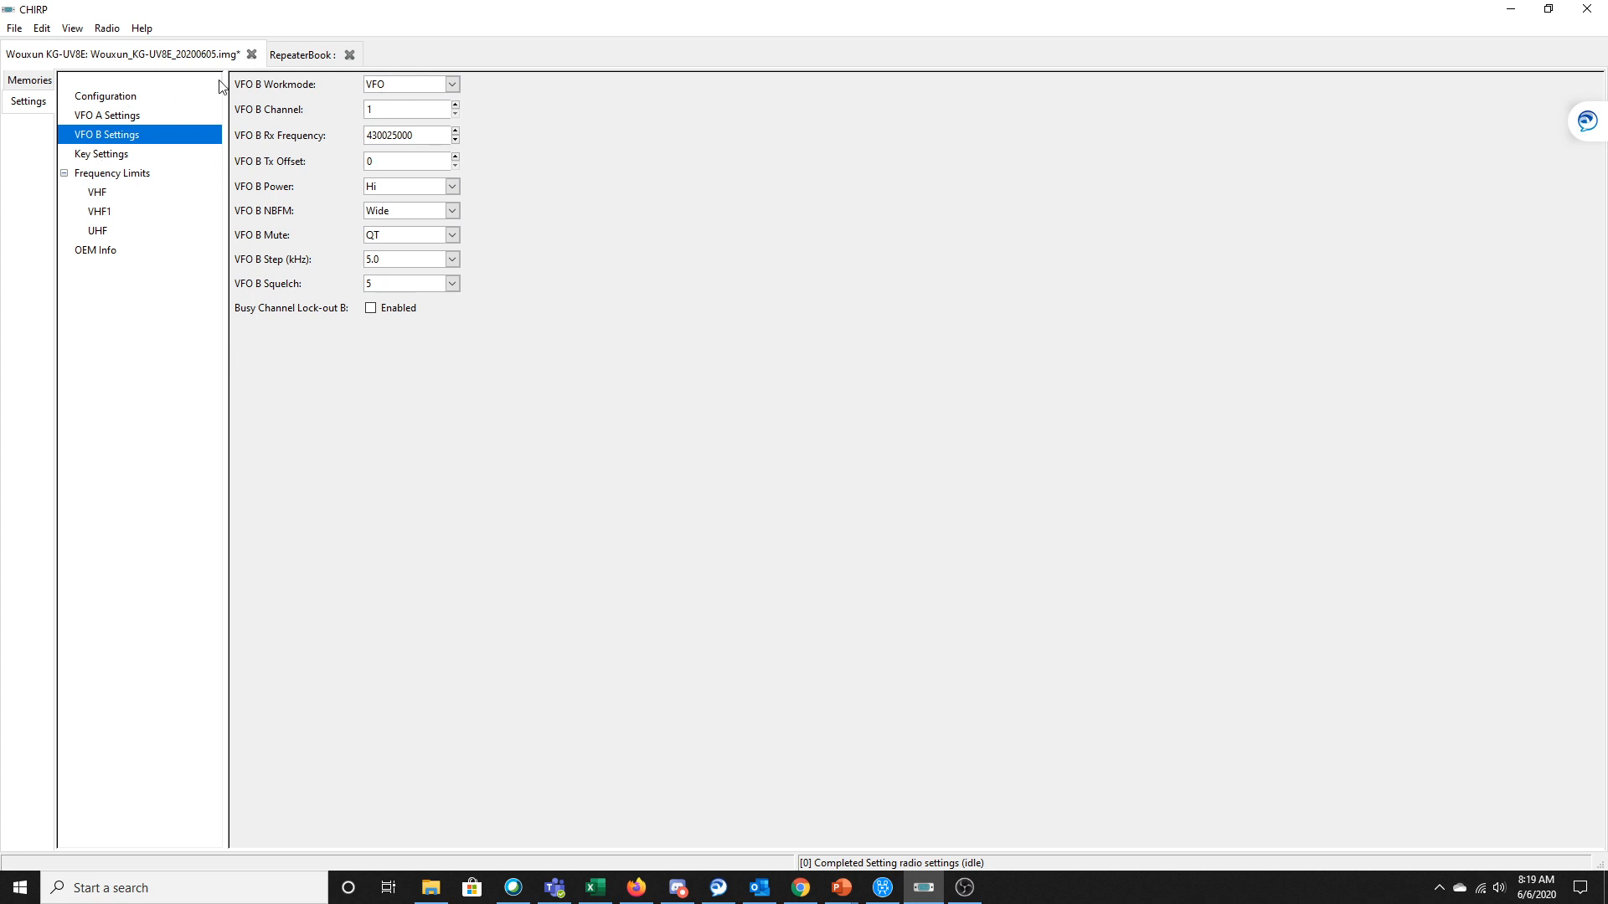
Step: In the radio's key settings, set the display message to TheSmokinApe
{"action": "left_click", "coordinate": [182, 163]}
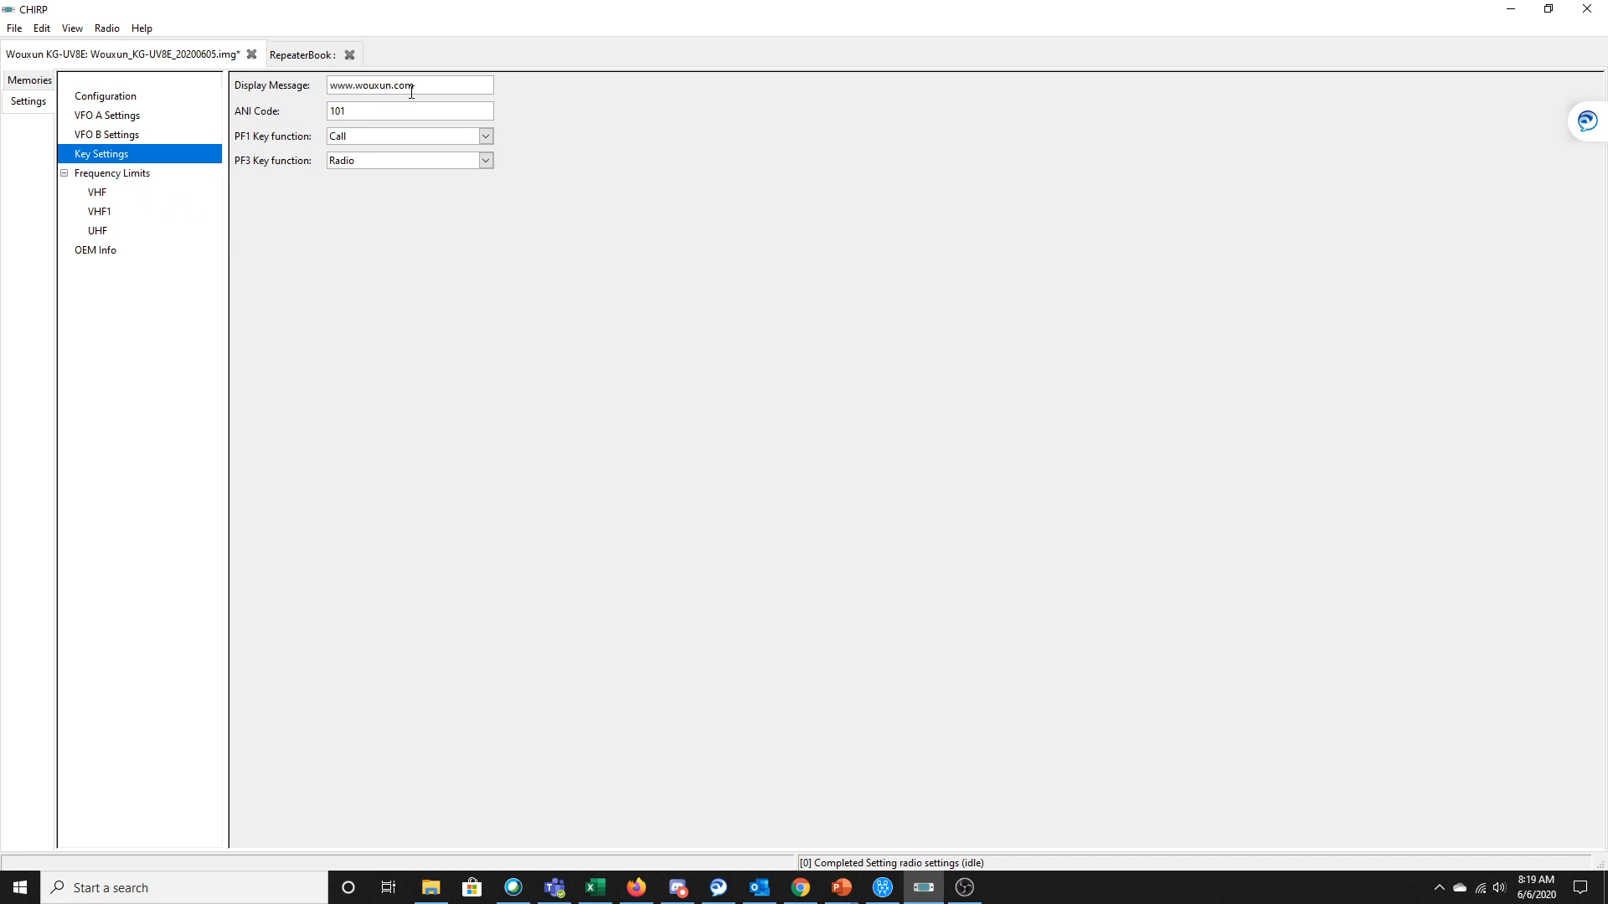
{"action": "triple_click", "coordinate": [441, 87]}
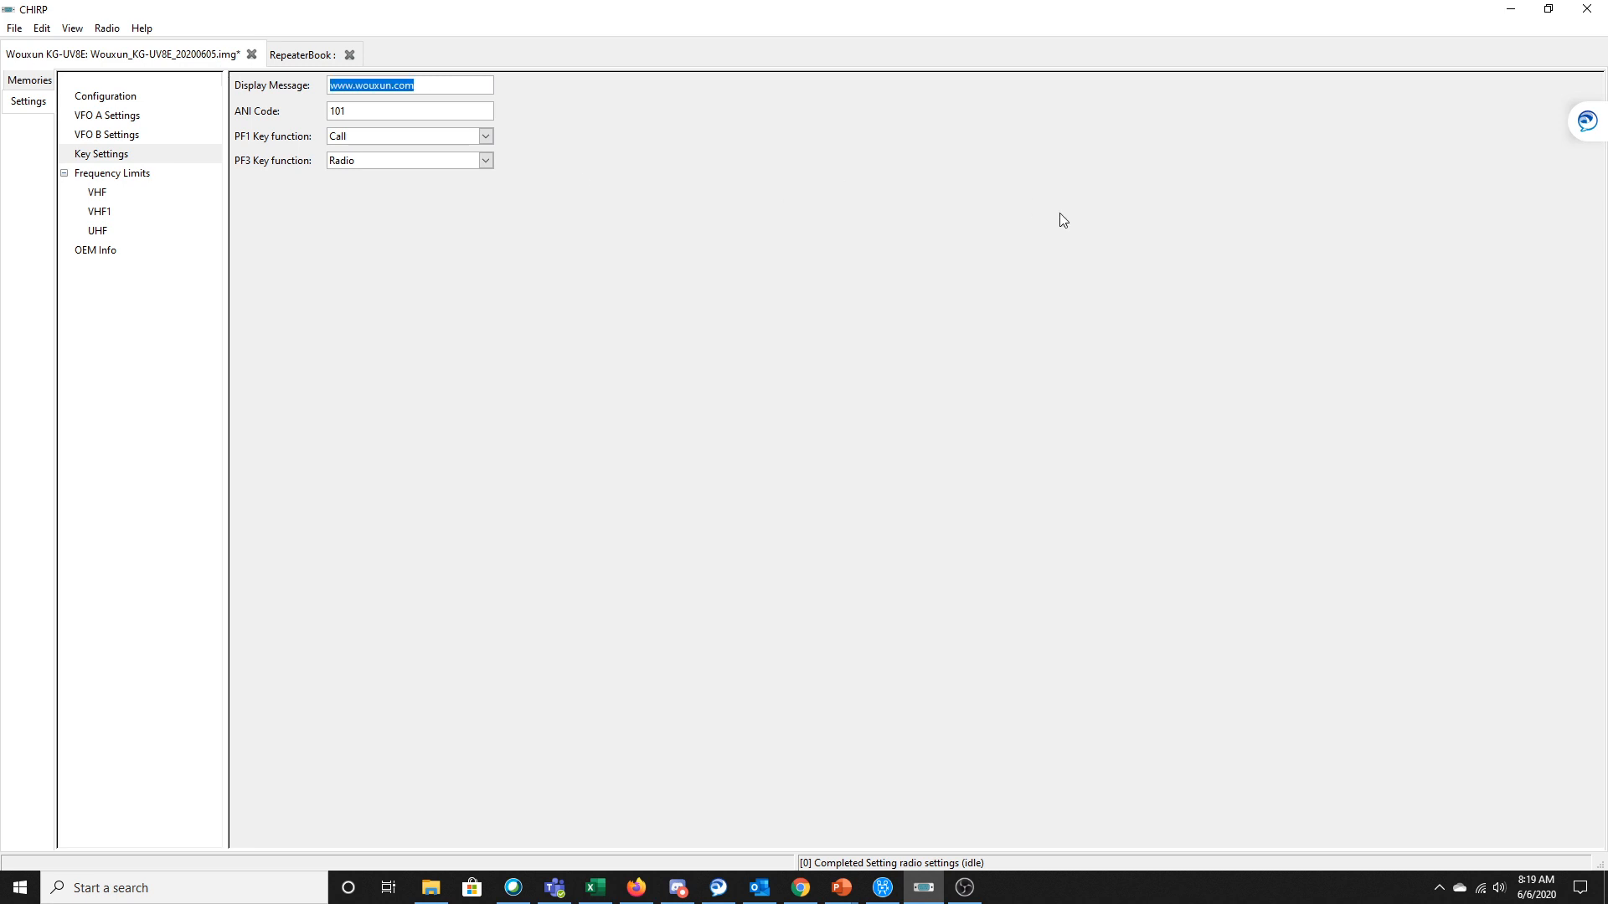
{"action": "type", "text": "TheSmokinApe"}
Step: Examine the available functions for the PF1 and PF3 keys
{"action": "left_click", "coordinate": [485, 136]}
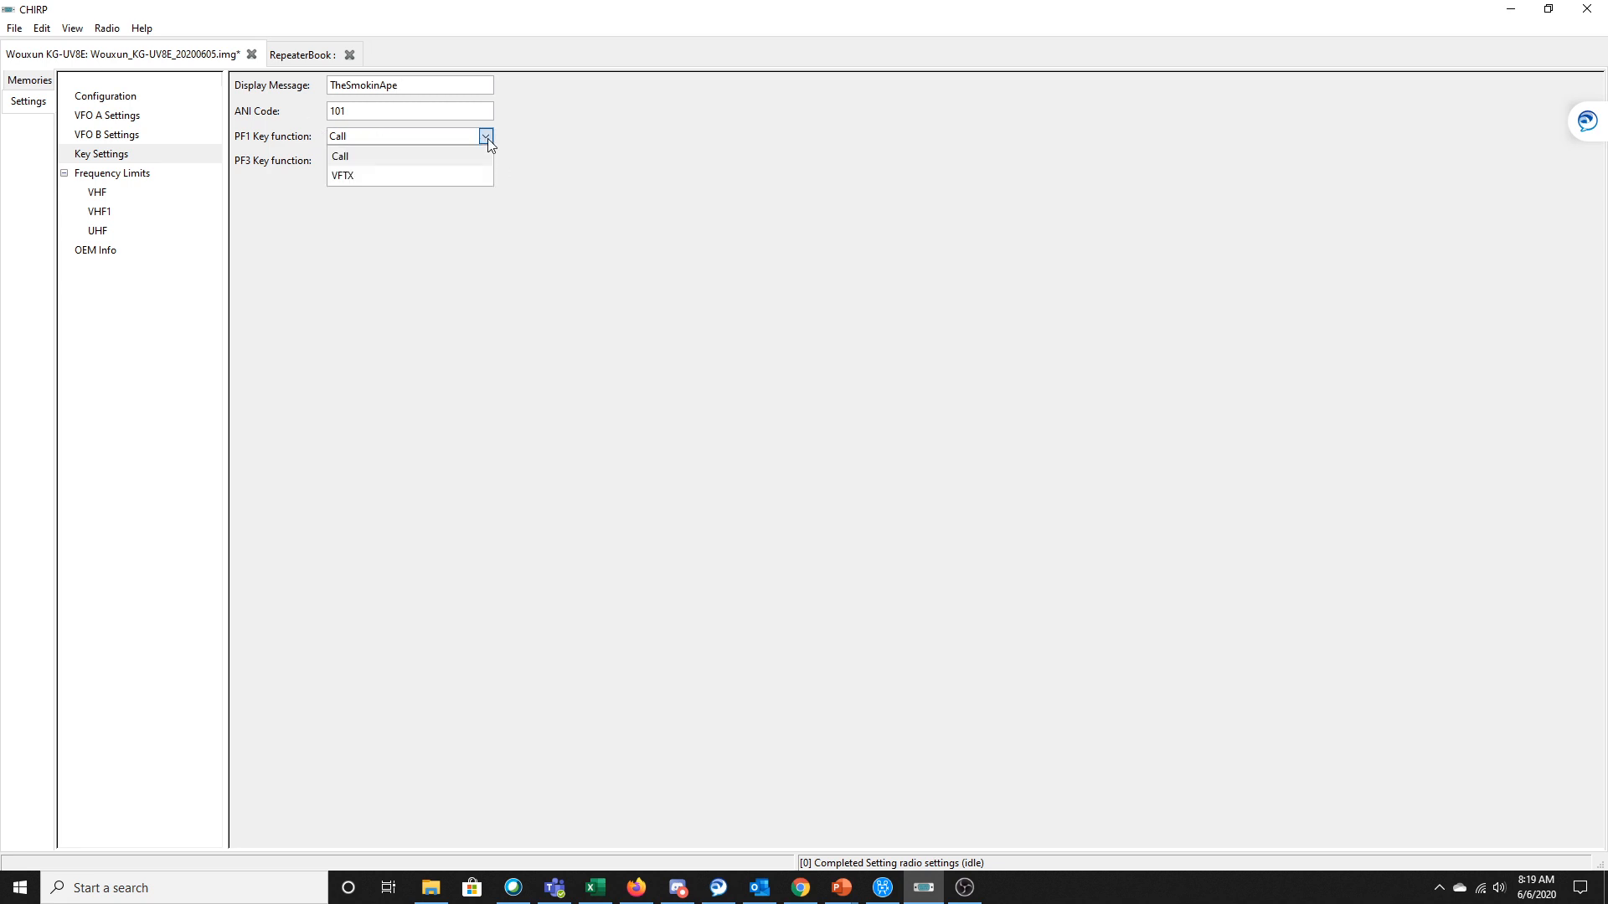
{"action": "left_click", "coordinate": [487, 138]}
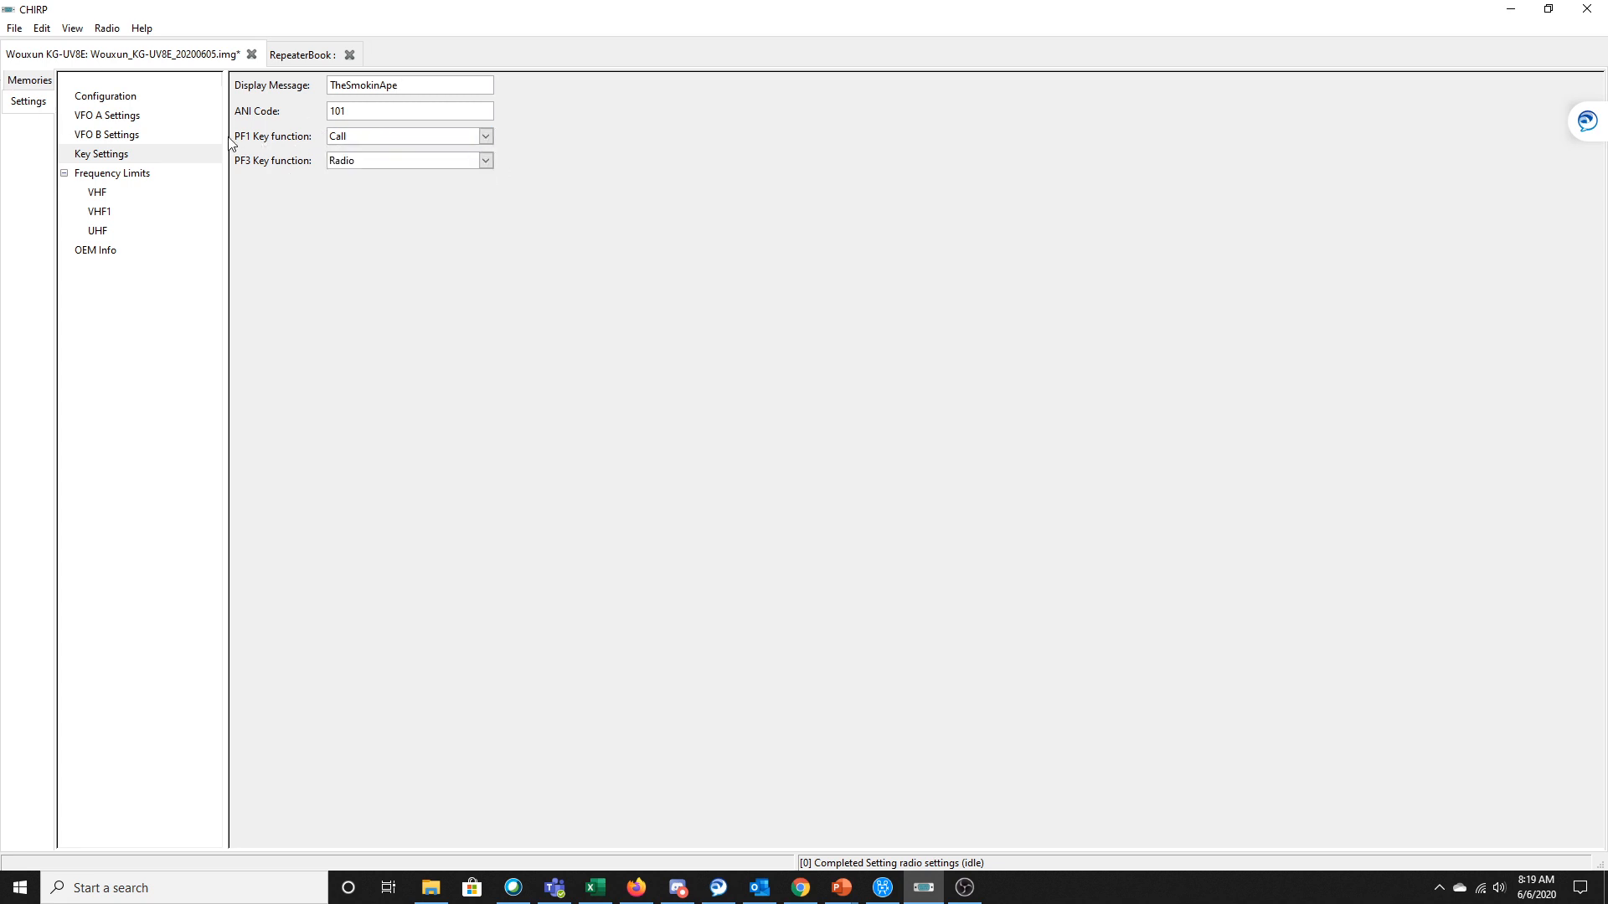
{"action": "left_click", "coordinate": [486, 161]}
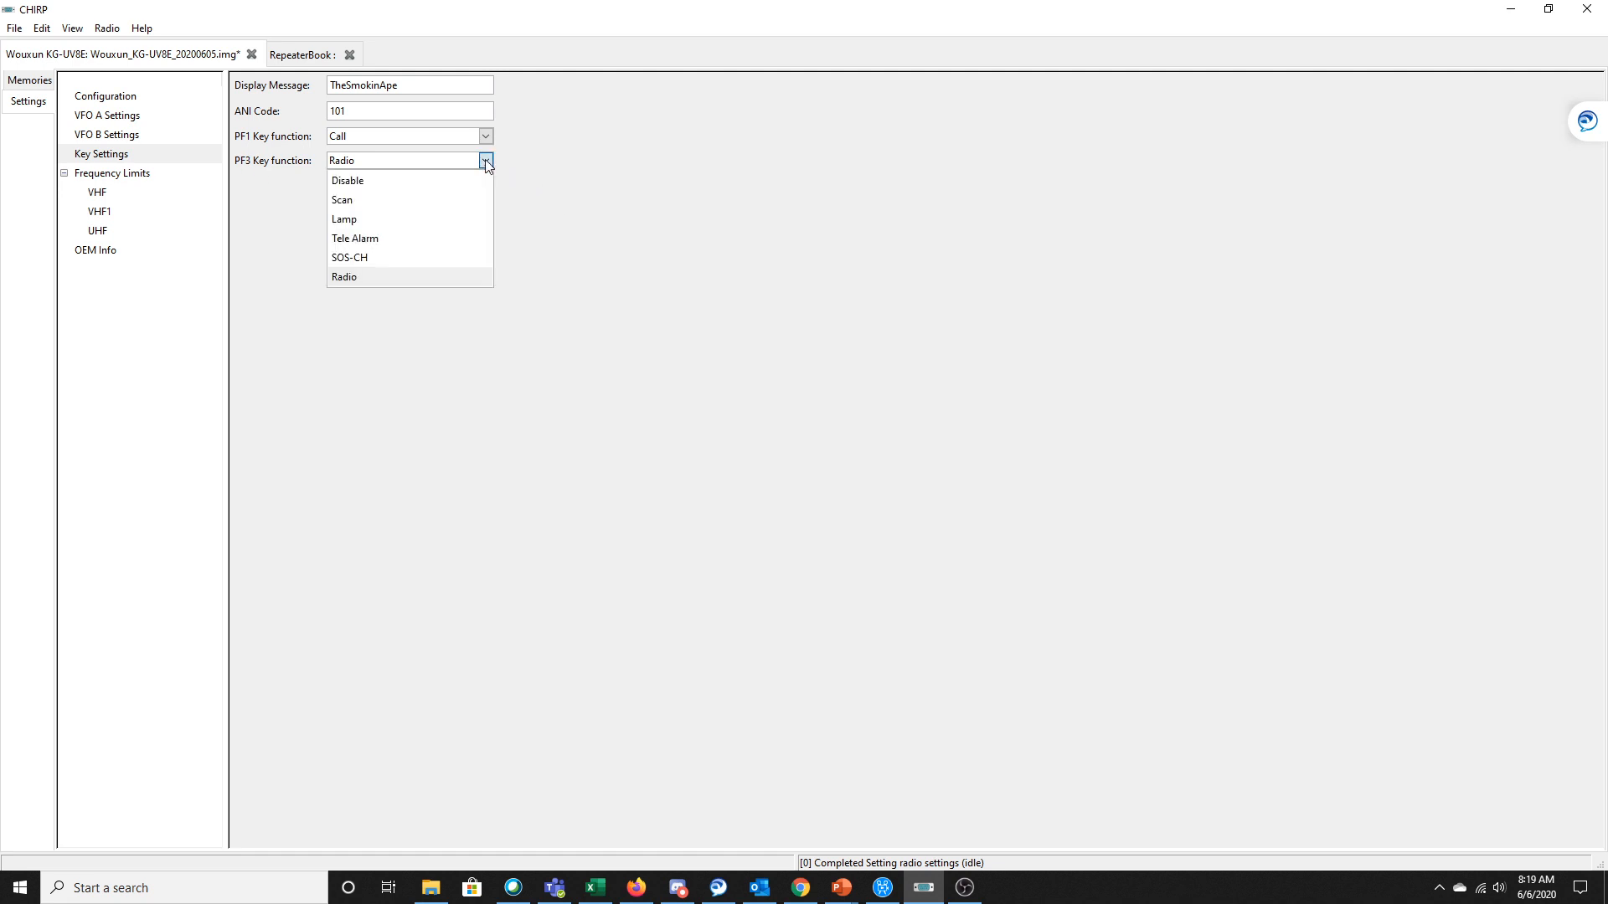
{"action": "left_click", "coordinate": [484, 159]}
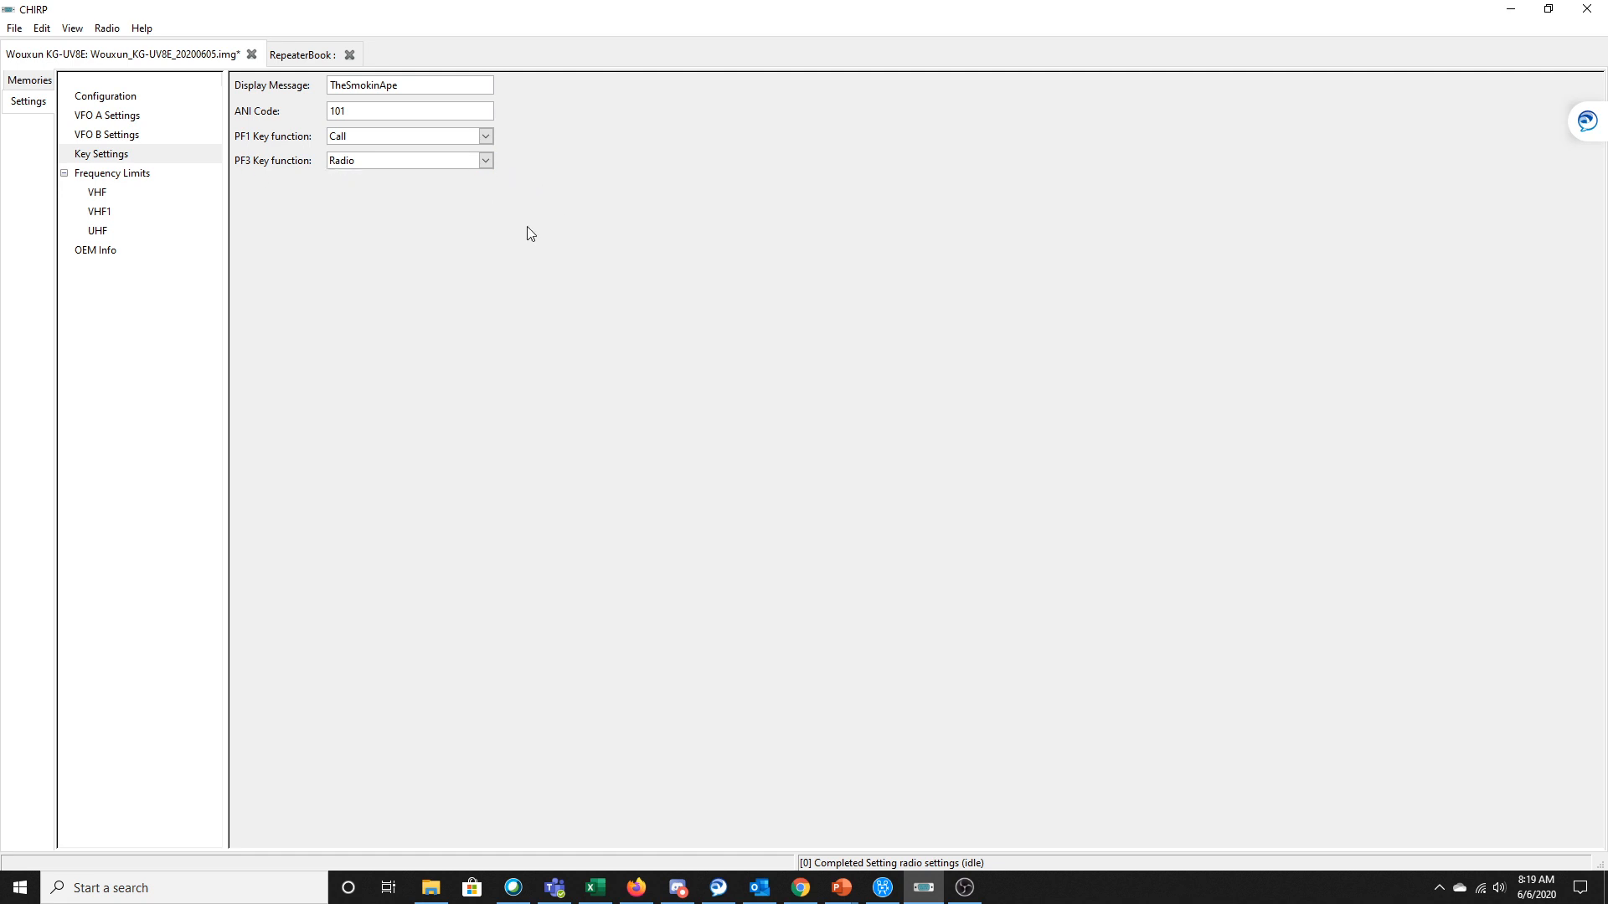
Step: Review the VHF, VHF1 and UHF frequency limits and the OEM info, and return to the configuration settings
{"action": "left_click", "coordinate": [151, 197]}
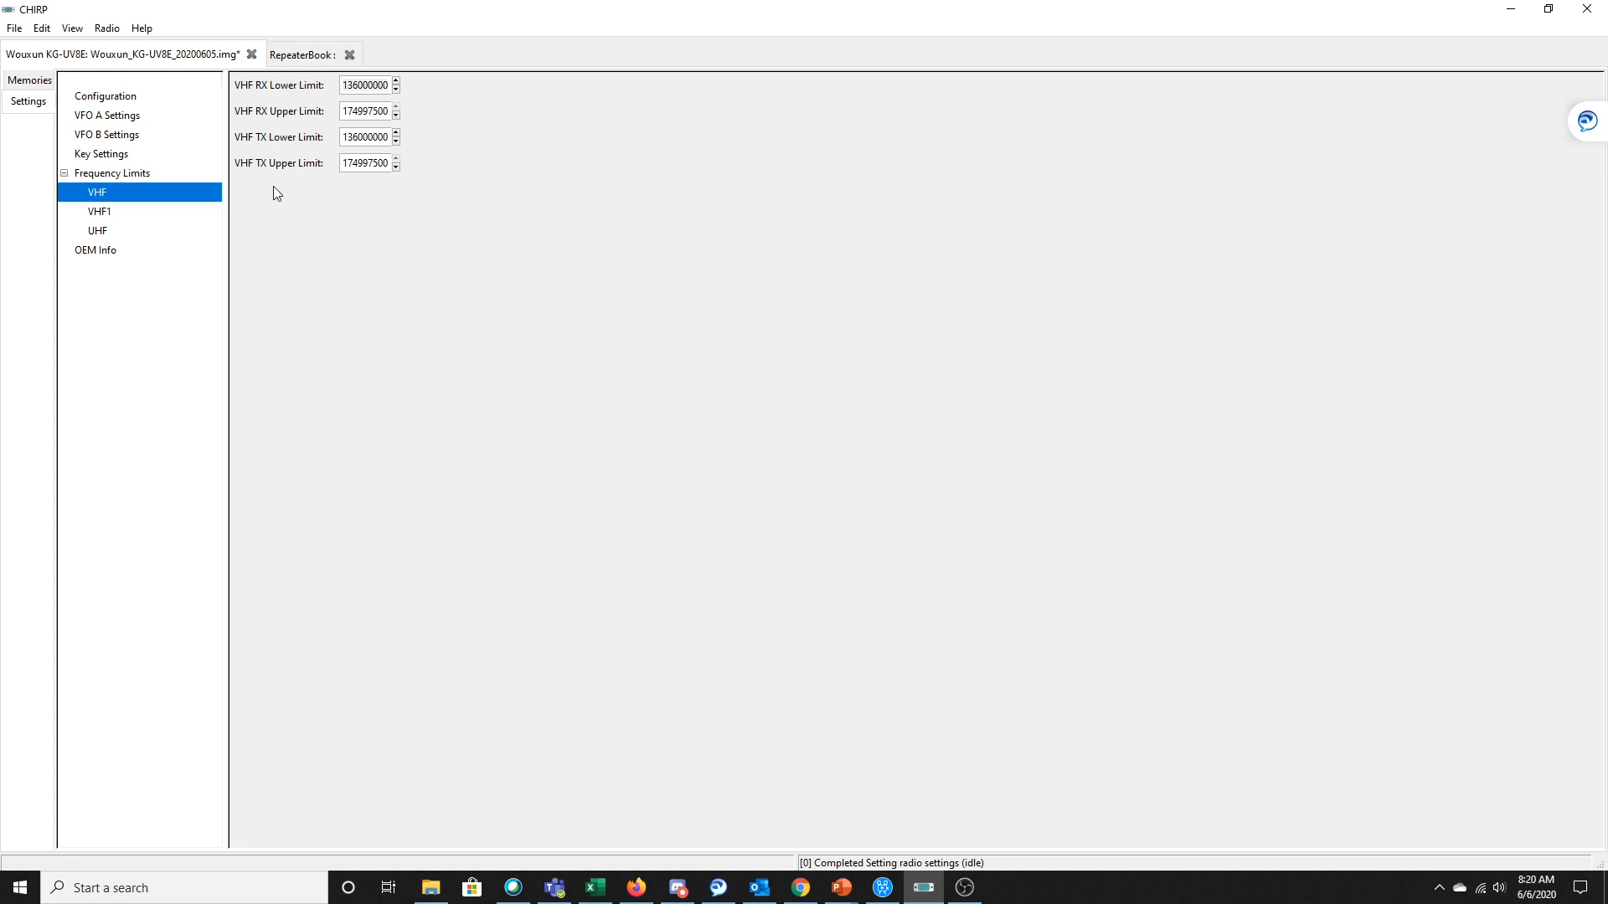
{"action": "left_click", "coordinate": [173, 217]}
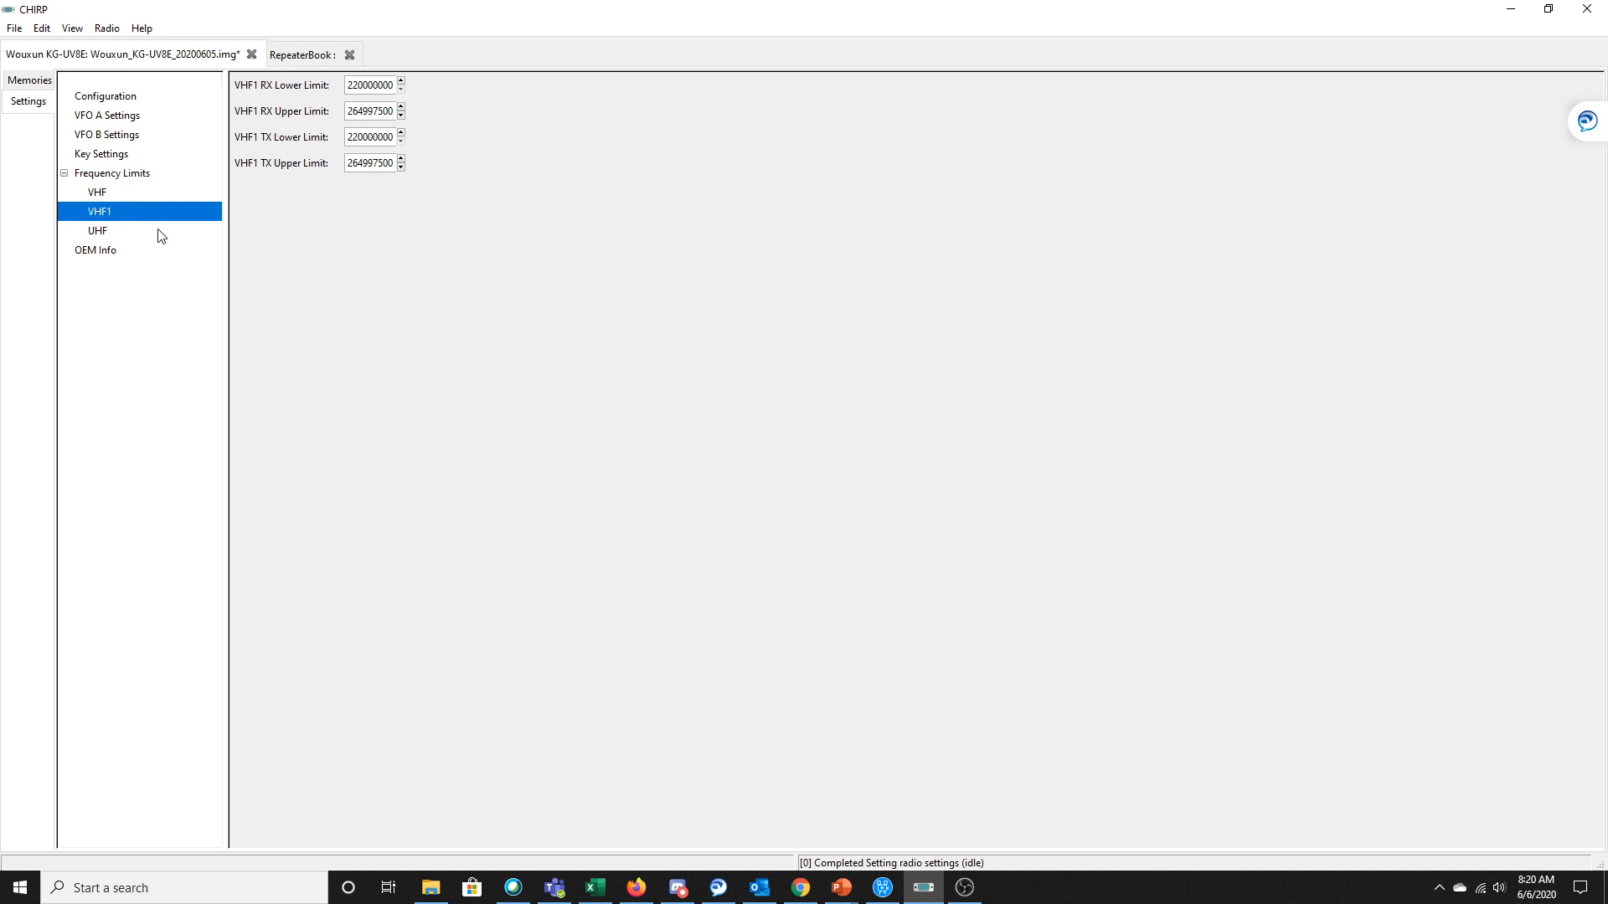
{"action": "left_click", "coordinate": [160, 234]}
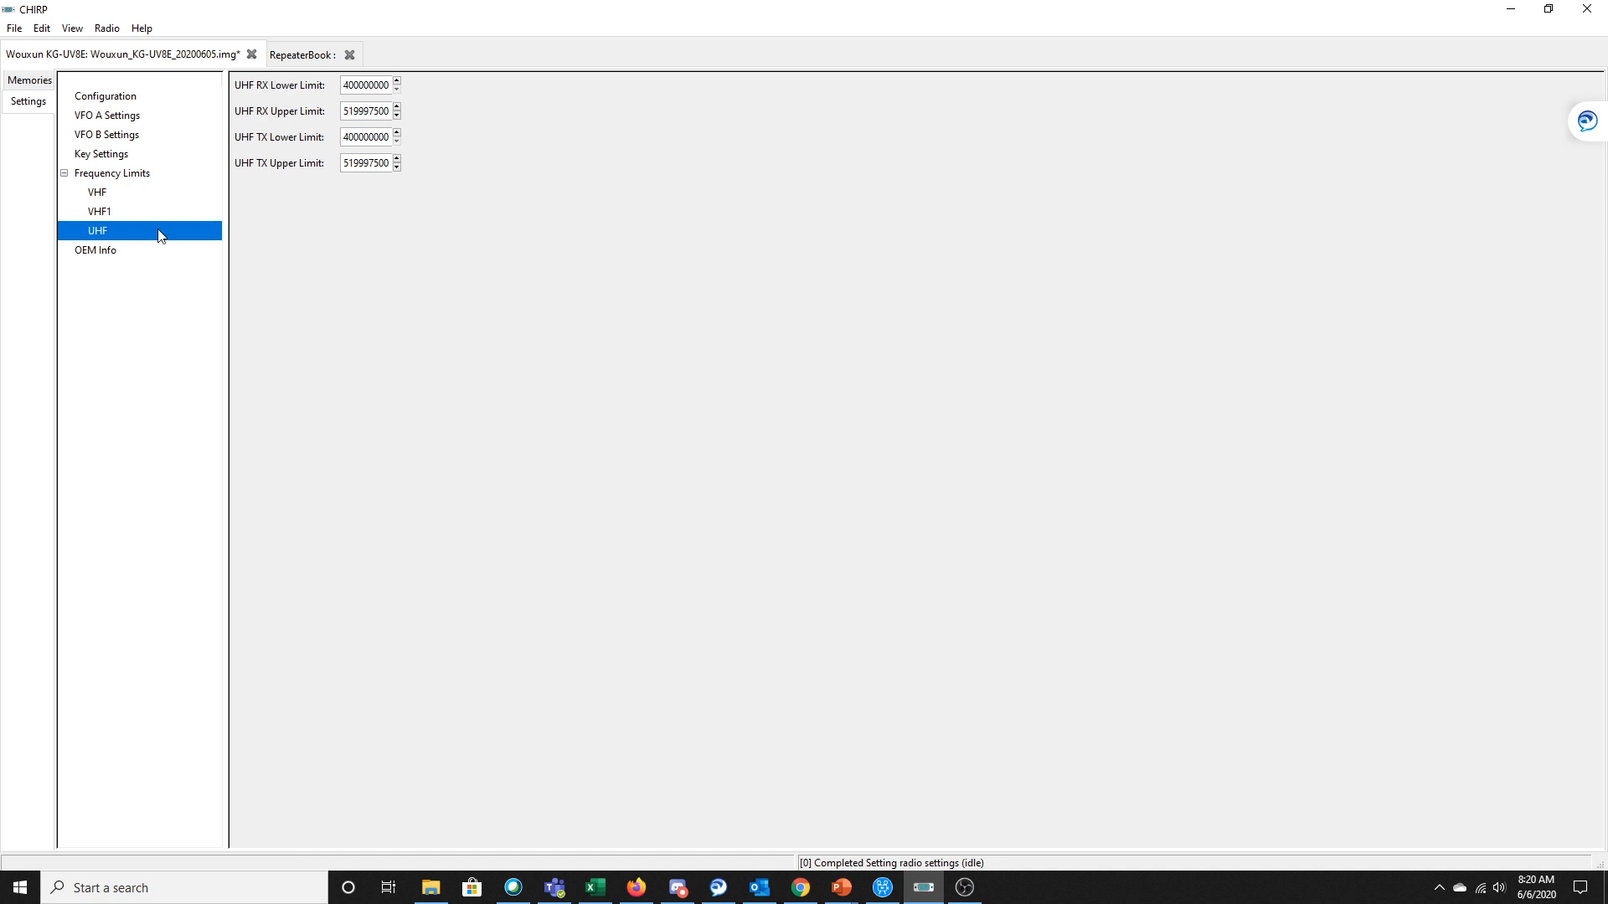
{"action": "left_click", "coordinate": [164, 256]}
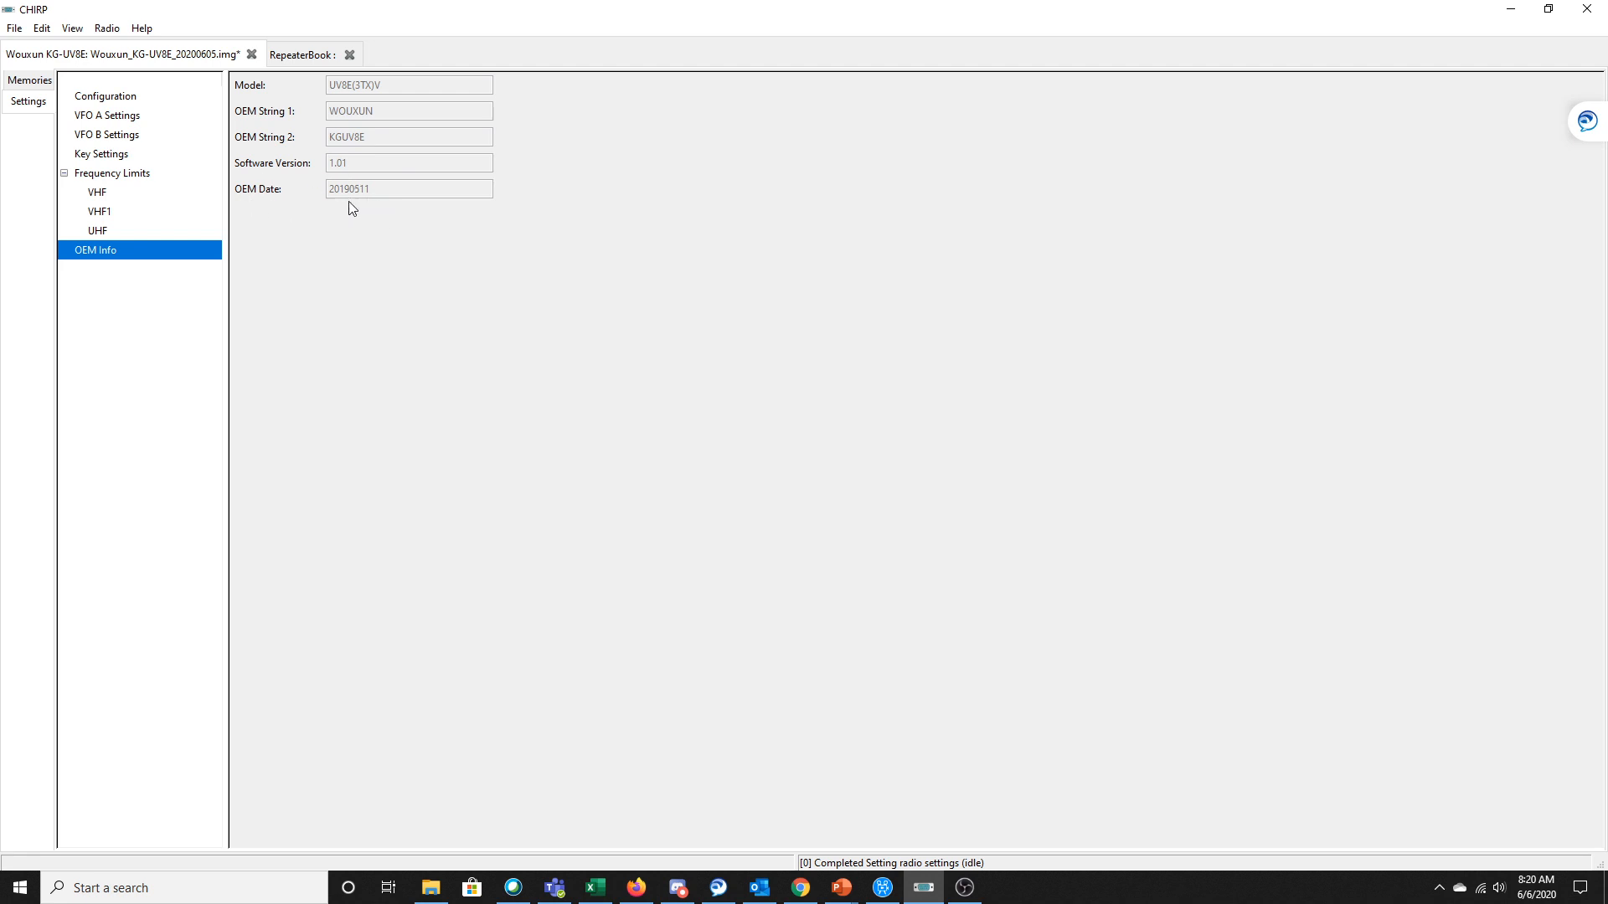
{"action": "left_click", "coordinate": [133, 99]}
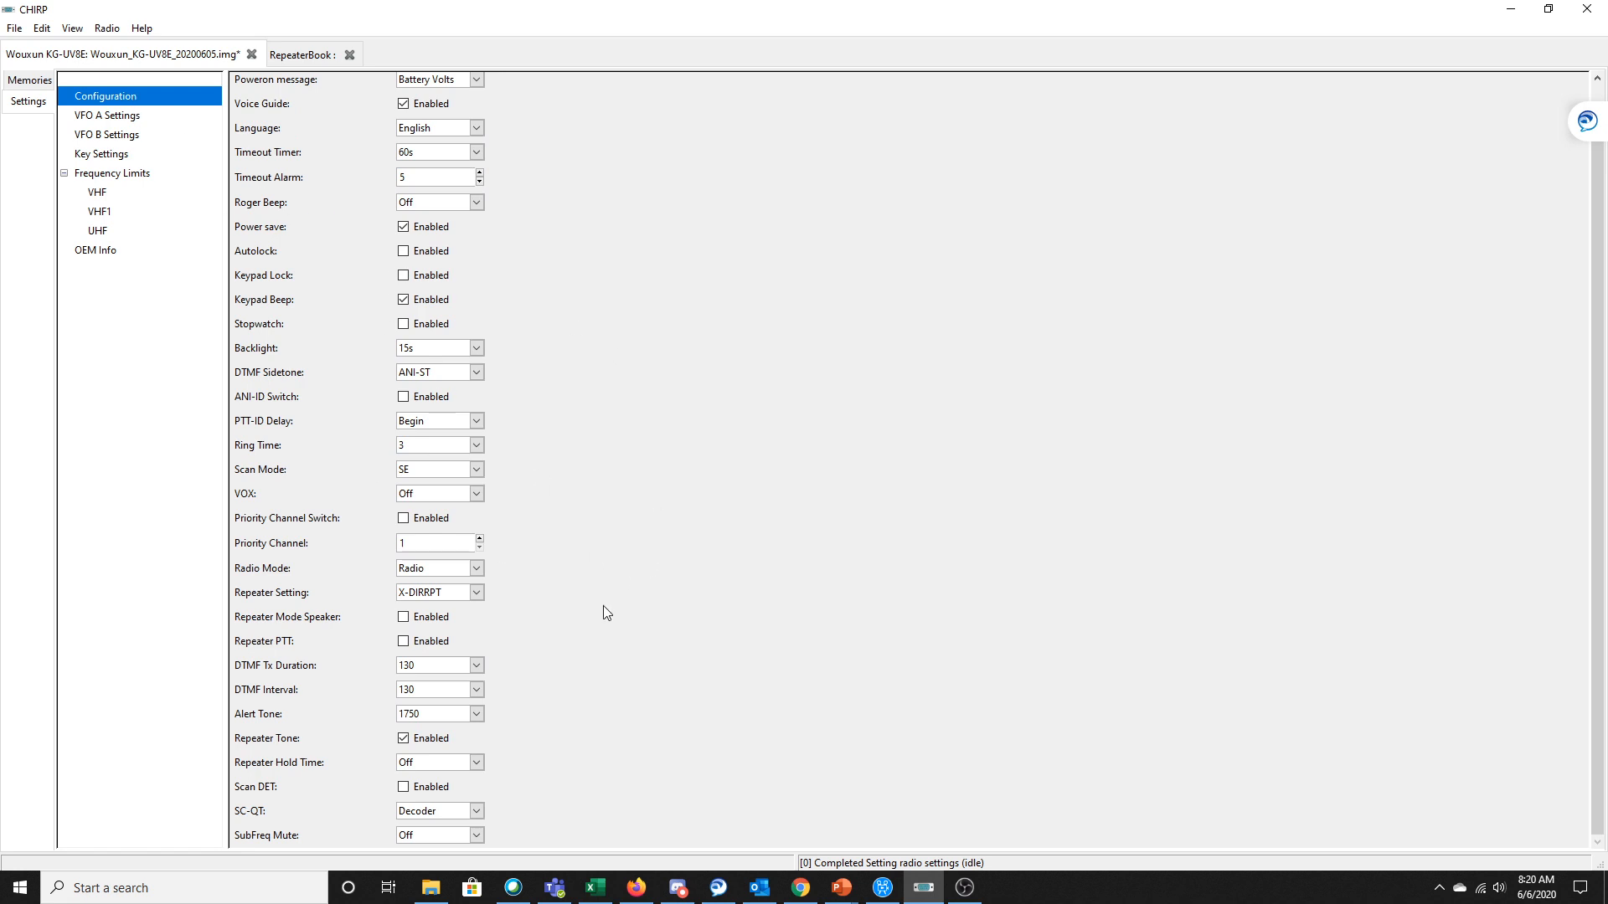
Step: Upload the programmed memories and settings to the Wouxun KG-UV8E on port COM6, agreeing to proceed with the experimental driver
{"action": "left_click", "coordinate": [115, 31]}
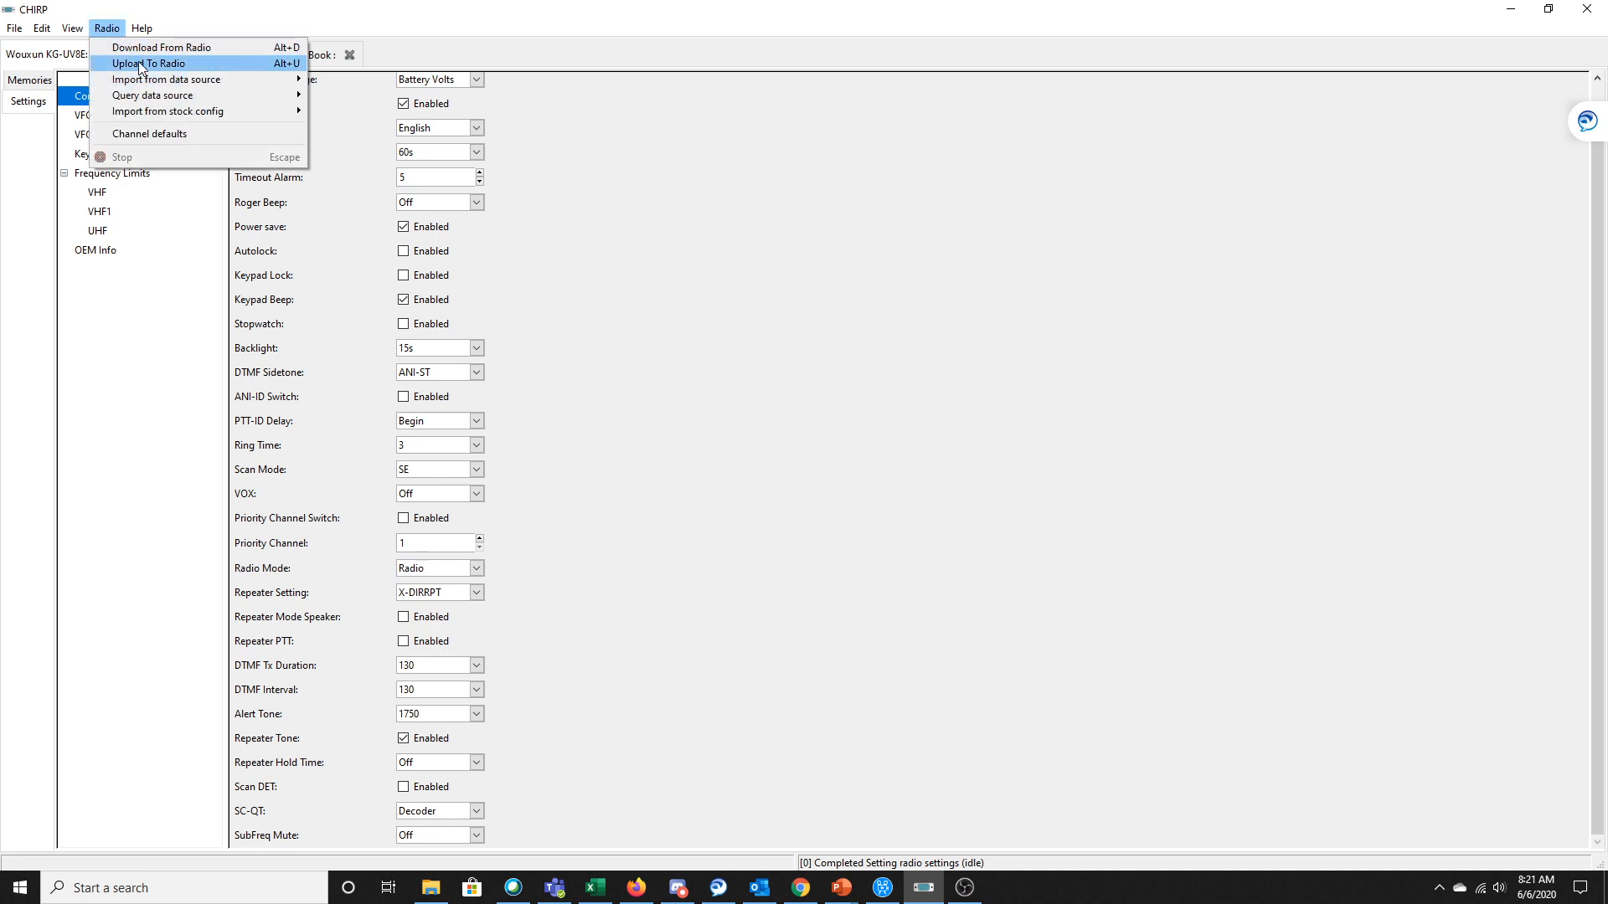
{"action": "left_click", "coordinate": [138, 63]}
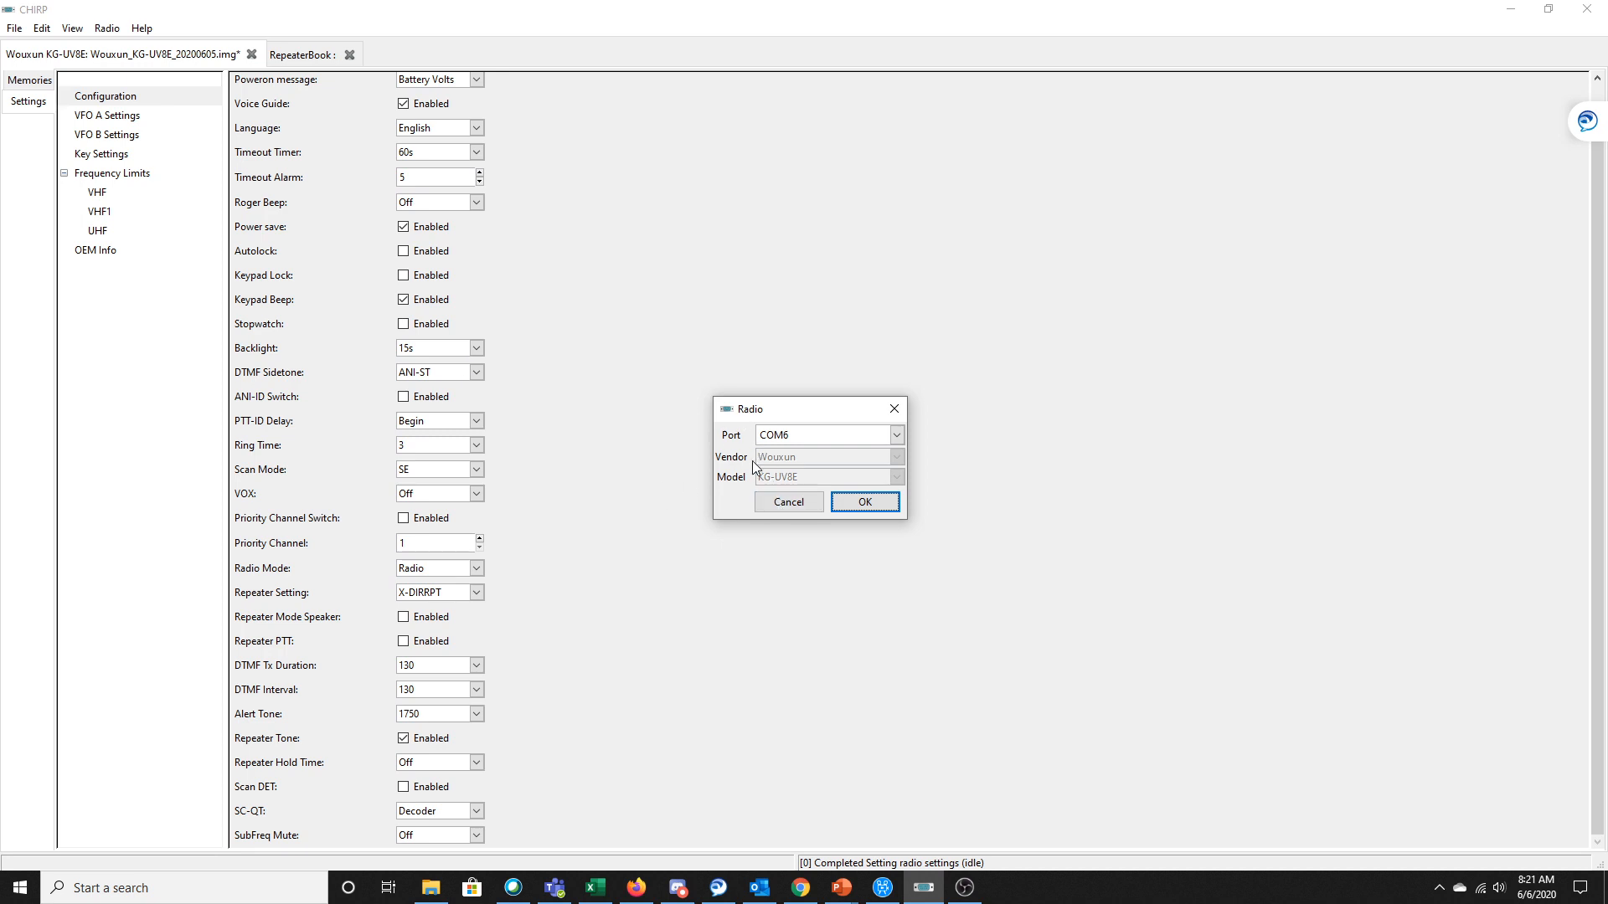
{"action": "left_click", "coordinate": [848, 505]}
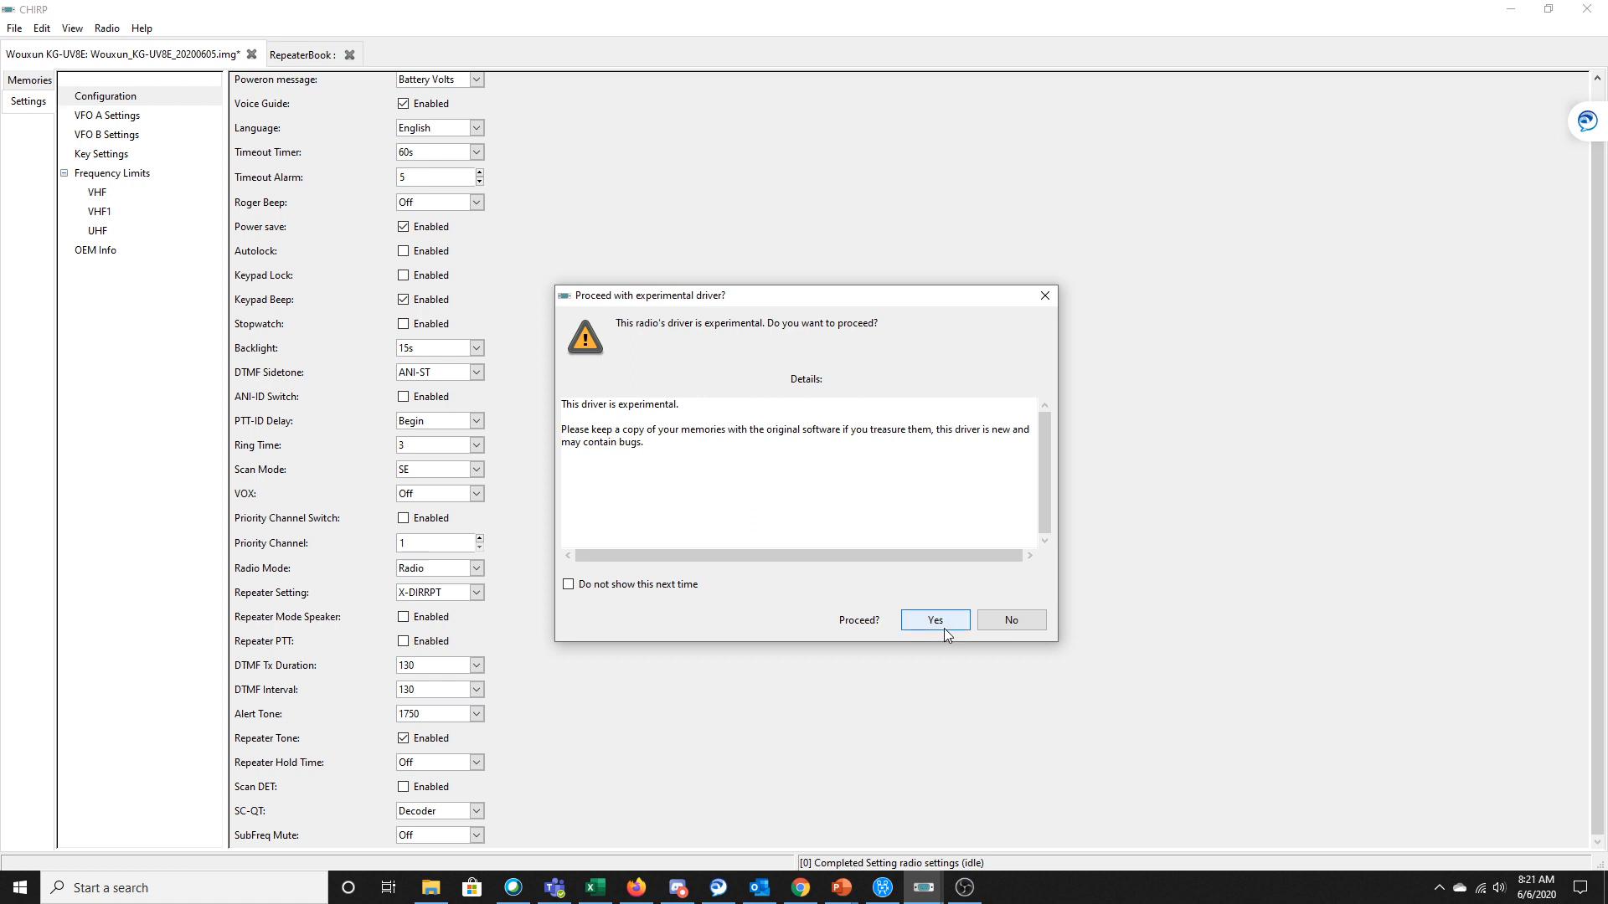
{"action": "left_click", "coordinate": [944, 629]}
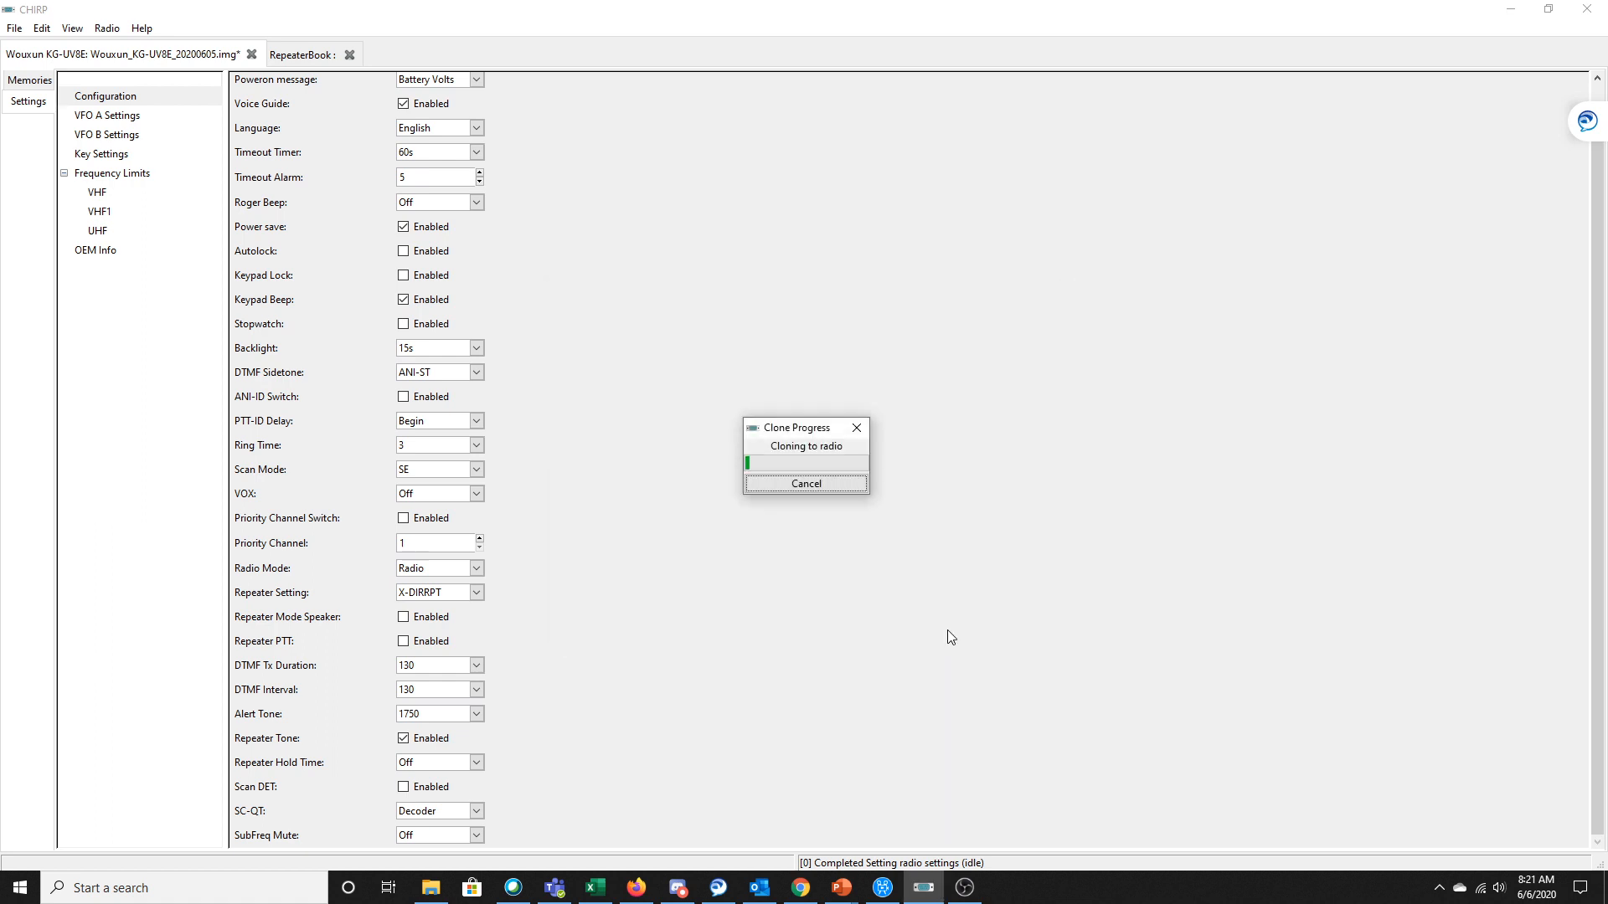